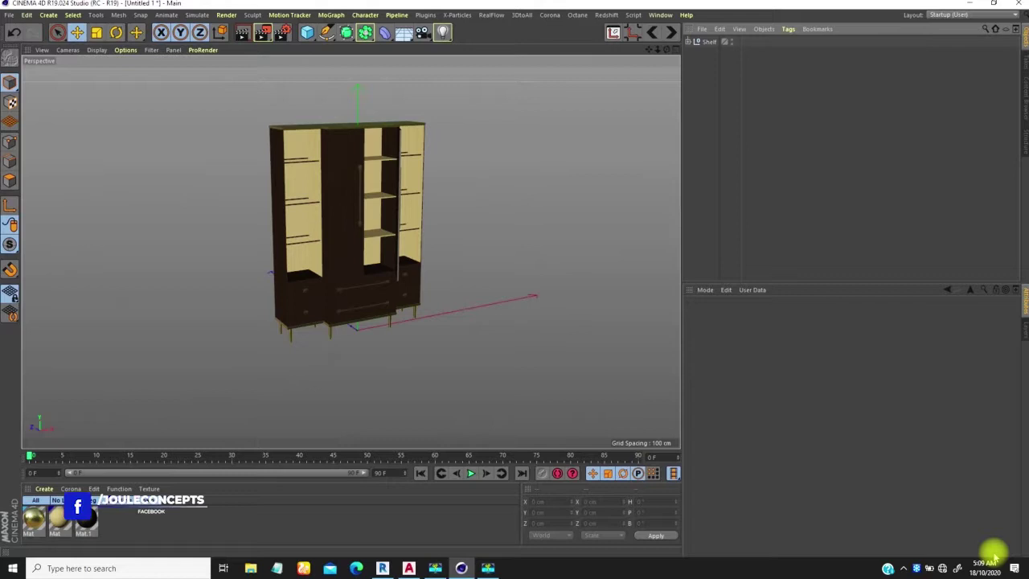
- Expand the Shelf null to list its component objects and examine the cabinet from the front
{"action": "left_click_drag", "start_coordinate": [665, 49], "coordinate": [565, 64]}
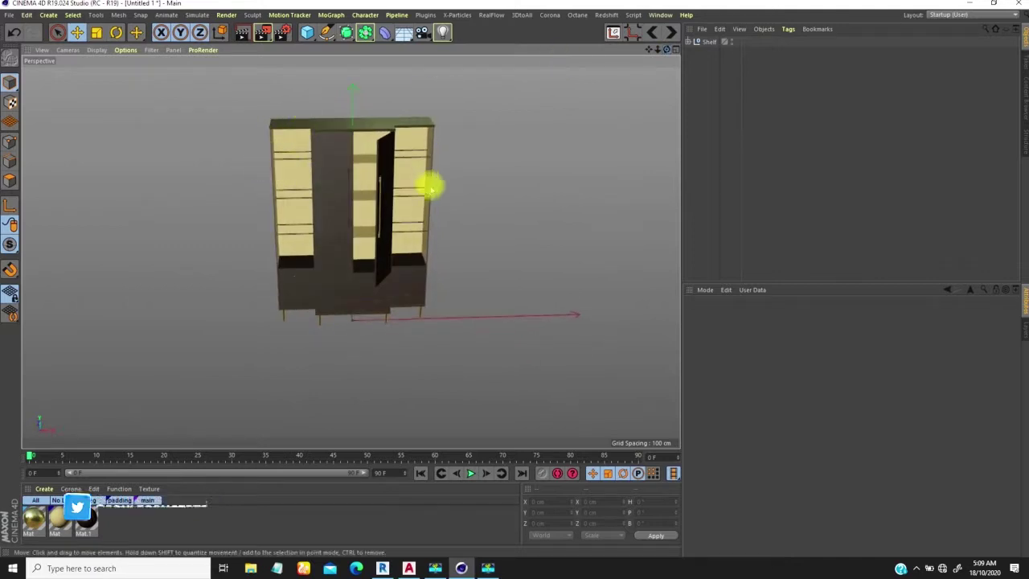
{"action": "left_click_drag", "start_coordinate": [664, 51], "coordinate": [661, 30]}
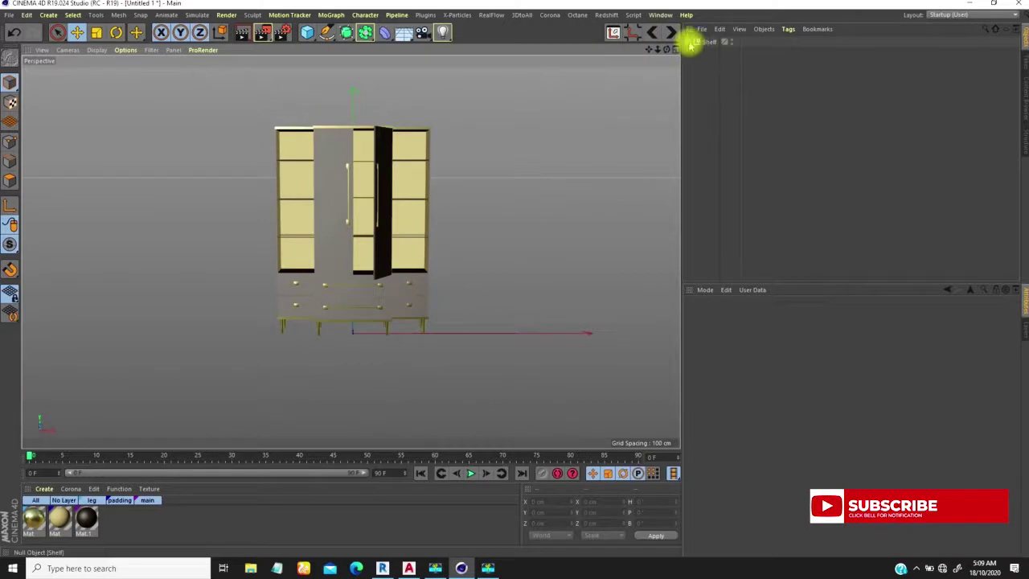
{"action": "left_click", "coordinate": [689, 42]}
{"action": "left_click_drag", "start_coordinate": [31, 521], "coordinate": [435, 176]}
{"action": "left_click_drag", "start_coordinate": [649, 53], "coordinate": [650, 62]}
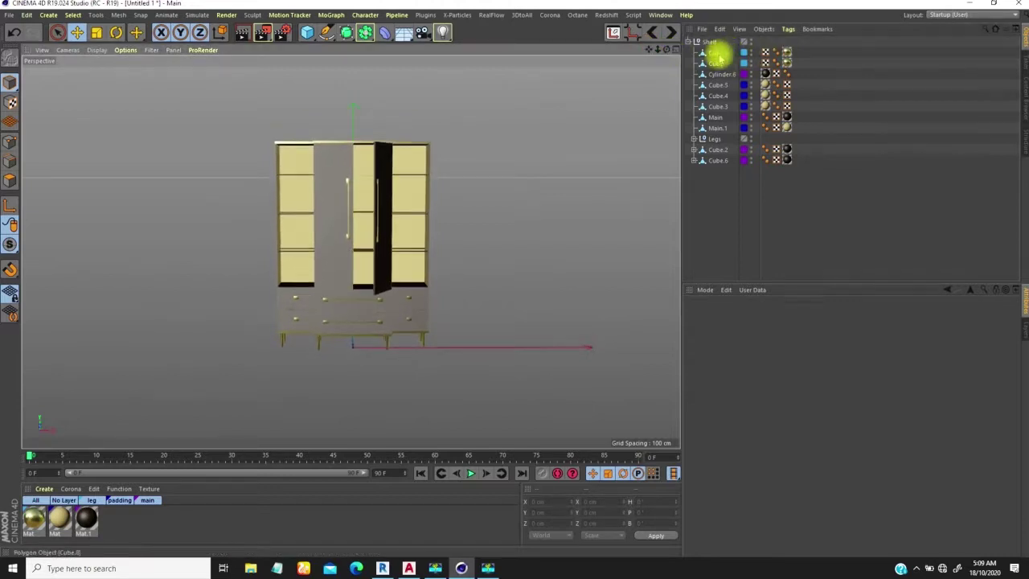
- Hide and show the Legs group to check which parts of the shelf it contains
{"action": "left_click", "coordinate": [714, 139]}
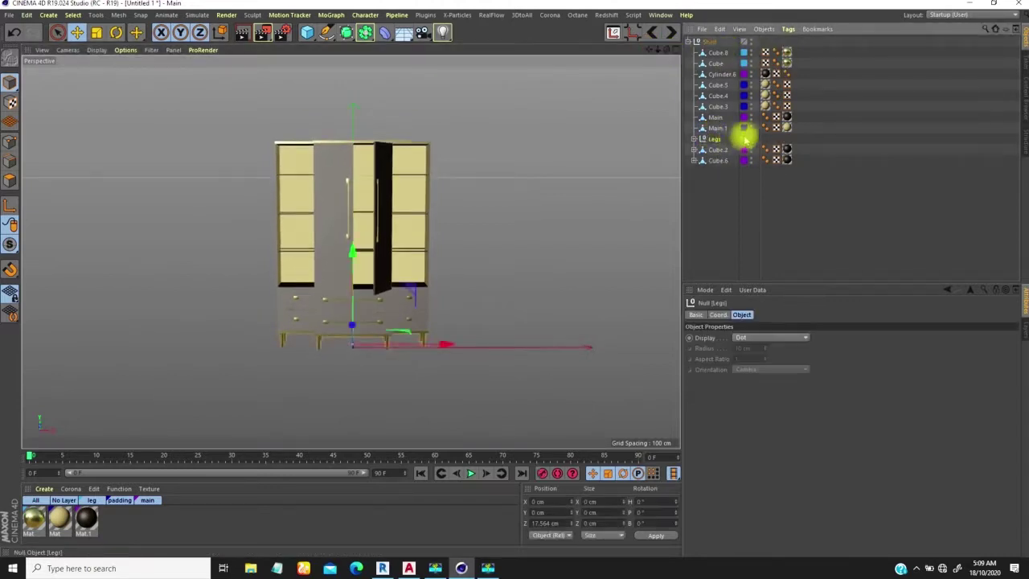
{"action": "left_click", "coordinate": [751, 137]}
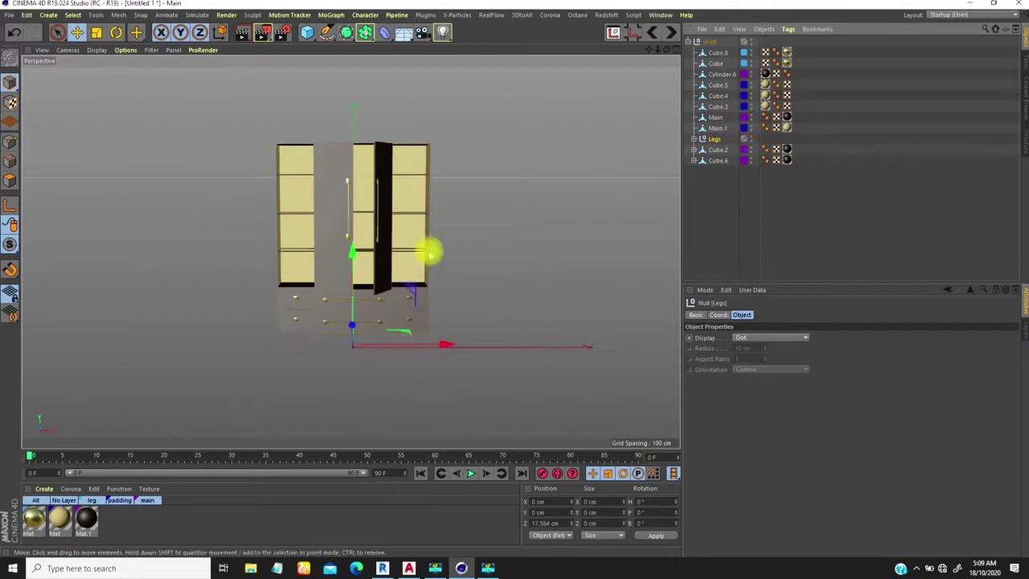
{"action": "left_click_drag", "start_coordinate": [667, 49], "coordinate": [627, 64]}
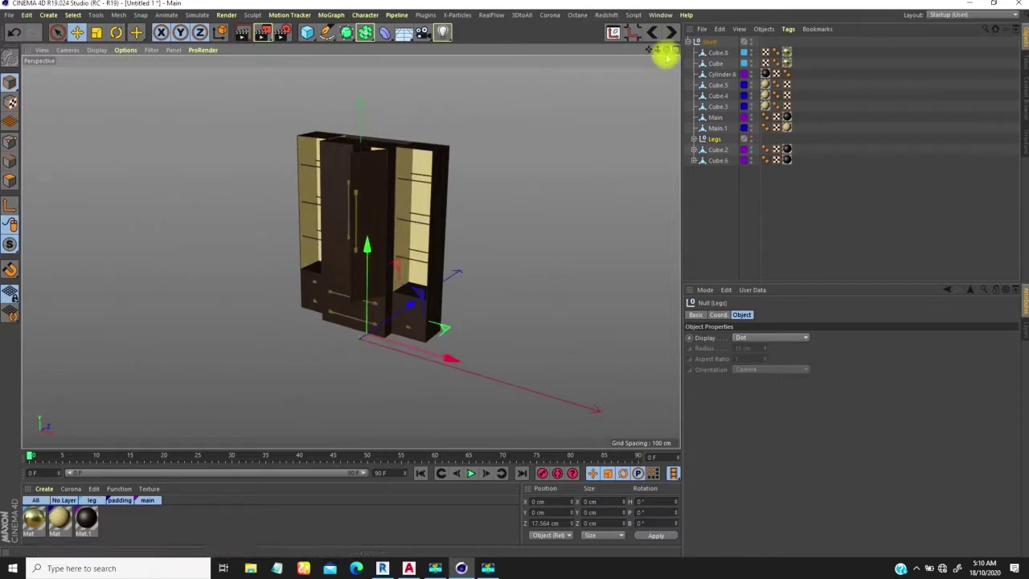
{"action": "left_click_drag", "start_coordinate": [667, 50], "coordinate": [655, 81]}
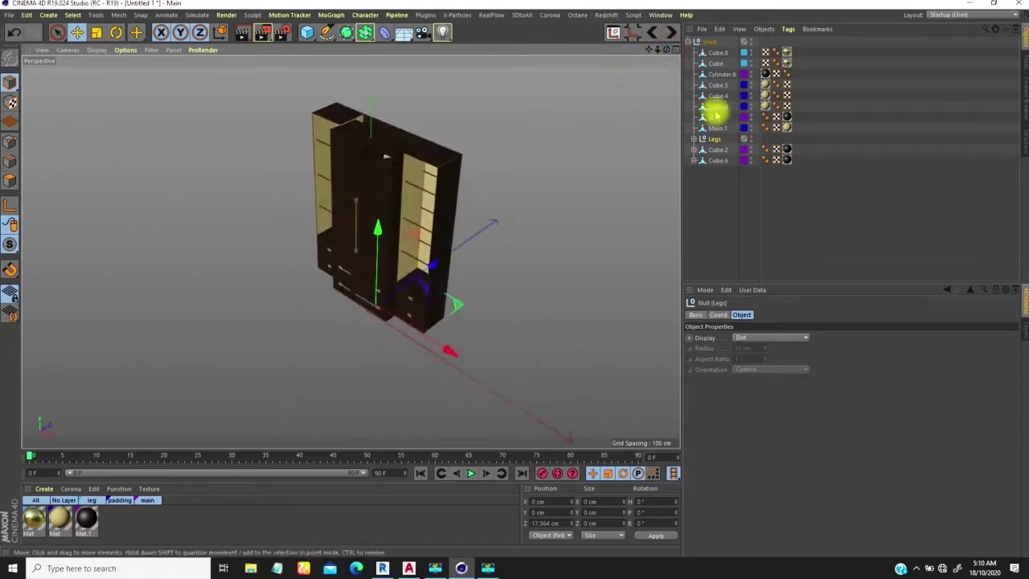
{"action": "left_click", "coordinate": [750, 138]}
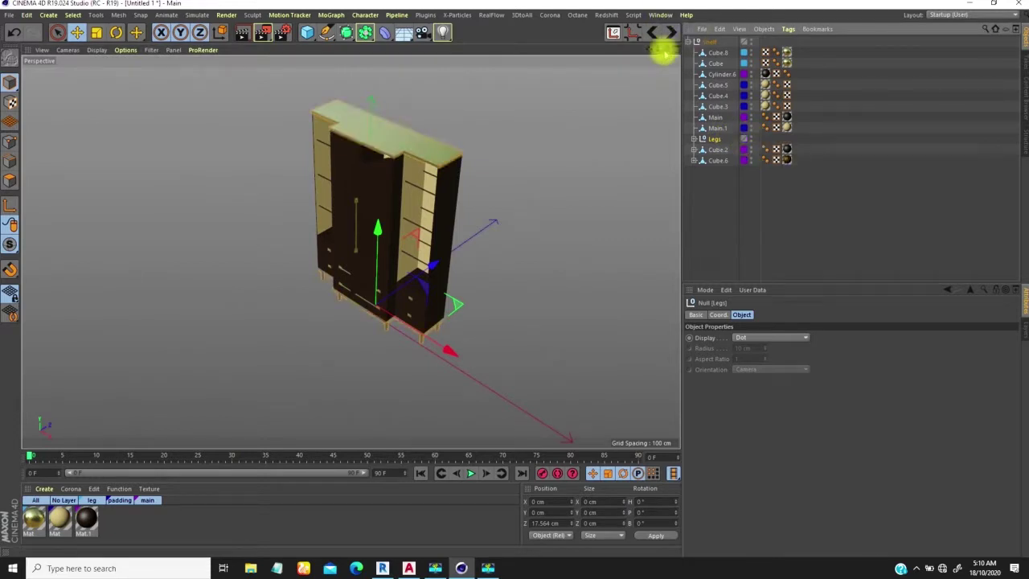
{"action": "left_click_drag", "start_coordinate": [666, 48], "coordinate": [693, 14]}
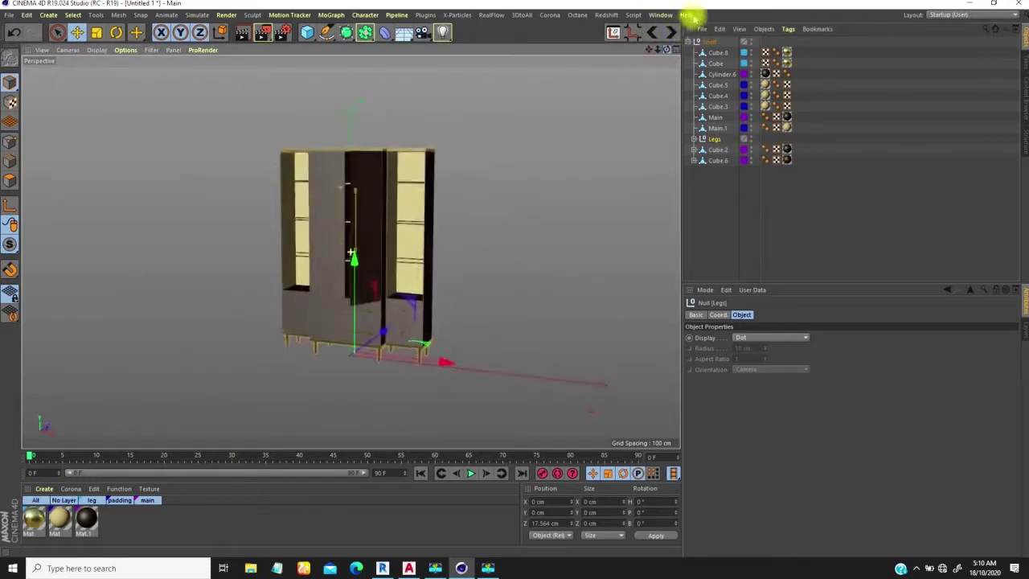
{"action": "left_click", "coordinate": [751, 139]}
{"action": "left_click", "coordinate": [750, 138]}
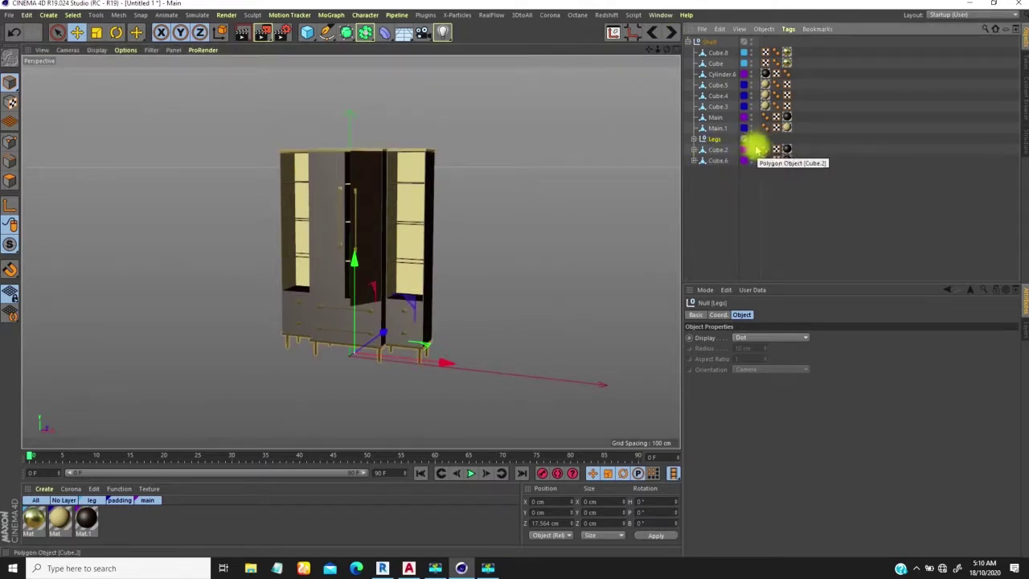
- Toggle the visibility of the Cube.2 object and inspect the child parts under Cube.2 and Cube.6
{"action": "left_click", "coordinate": [751, 149]}
{"action": "left_click", "coordinate": [751, 149]}
{"action": "left_click", "coordinate": [750, 150]}
{"action": "left_click", "coordinate": [751, 149]}
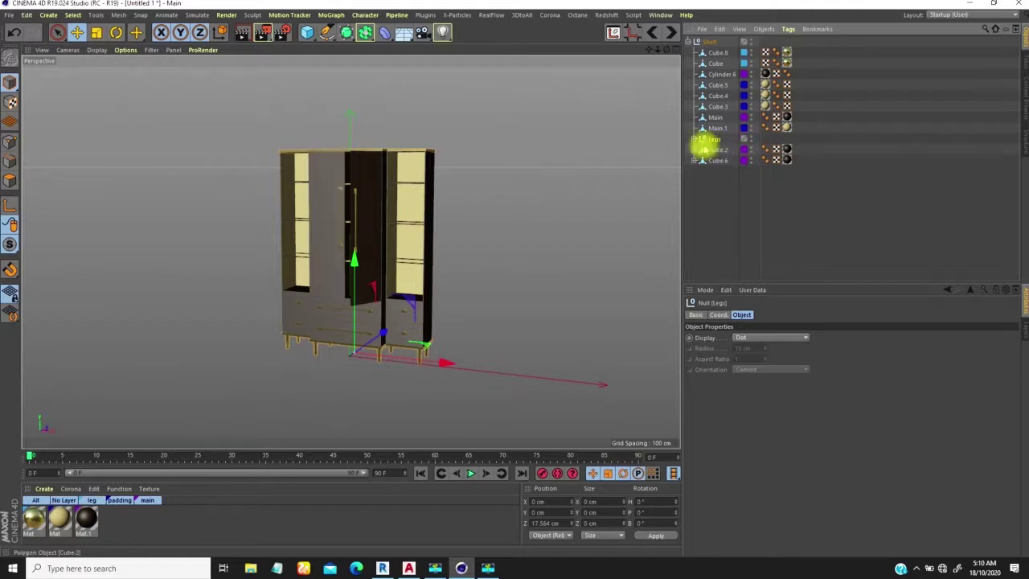
{"action": "left_click", "coordinate": [693, 149]}
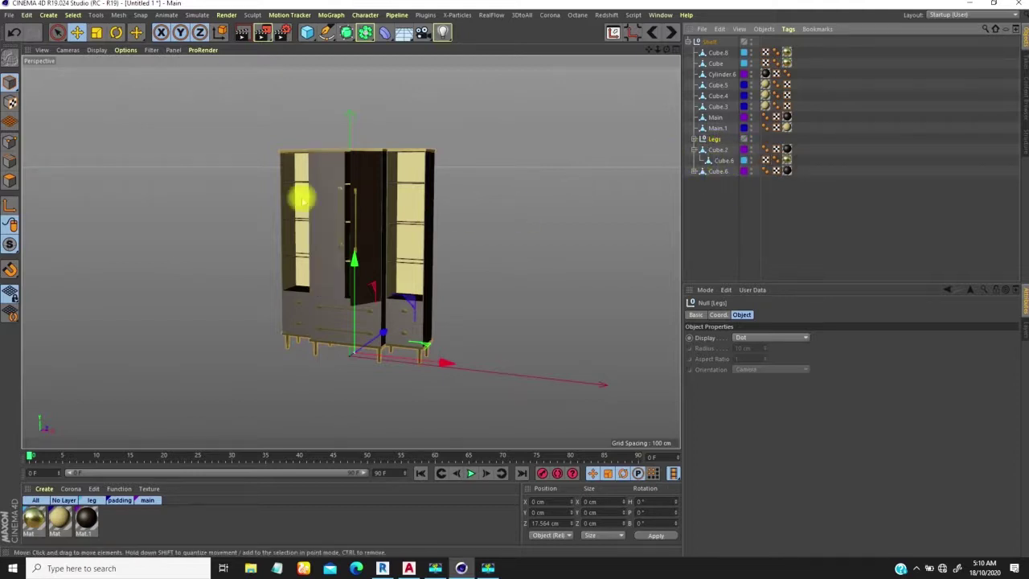
{"action": "left_click_drag", "start_coordinate": [665, 50], "coordinate": [699, 73]}
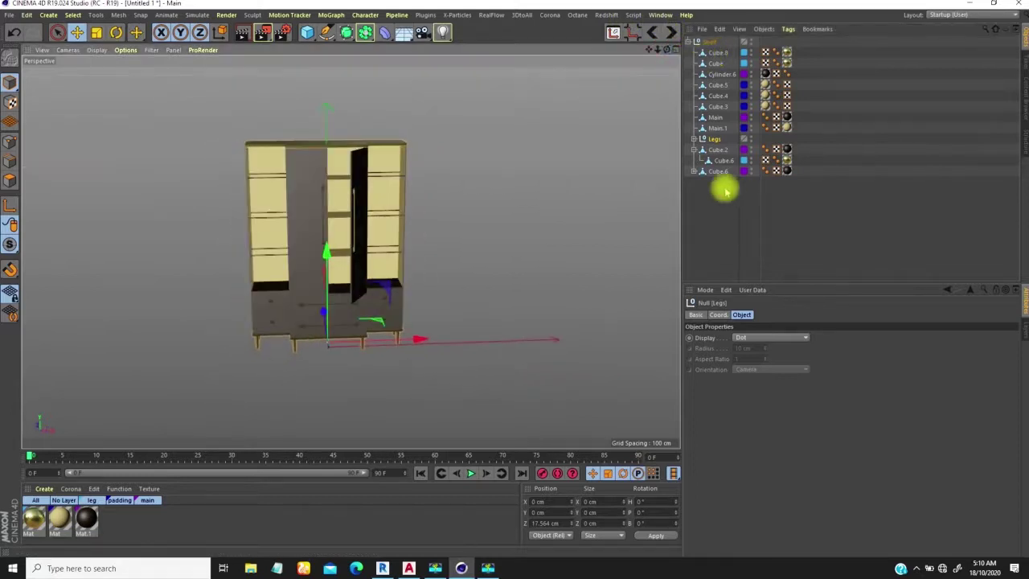
{"action": "left_click", "coordinate": [693, 149]}
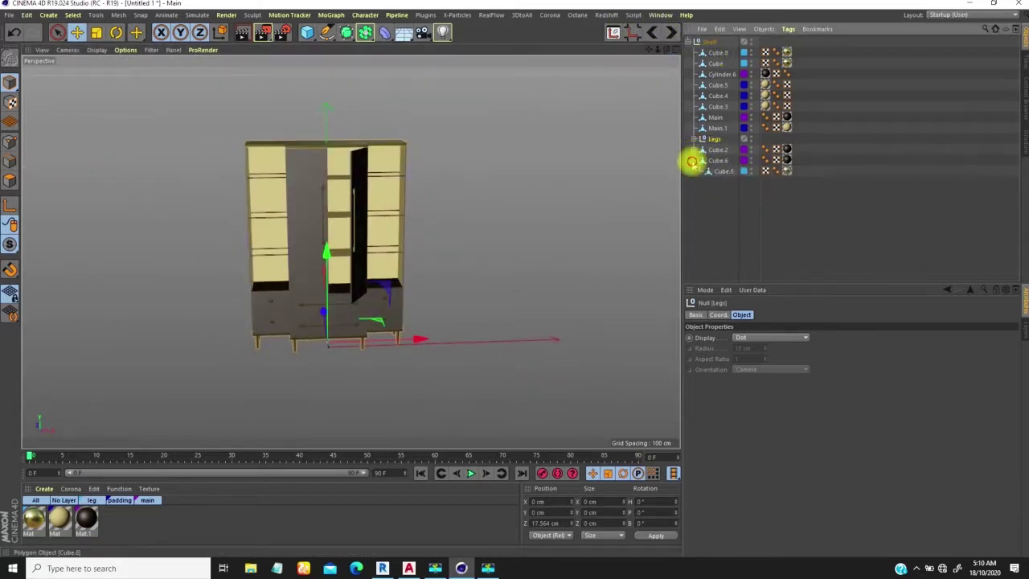
- Check the layer assignment of the Cube.3 object and bring up the scene's layer list
{"action": "left_click", "coordinate": [716, 64]}
{"action": "left_click", "coordinate": [718, 106]}
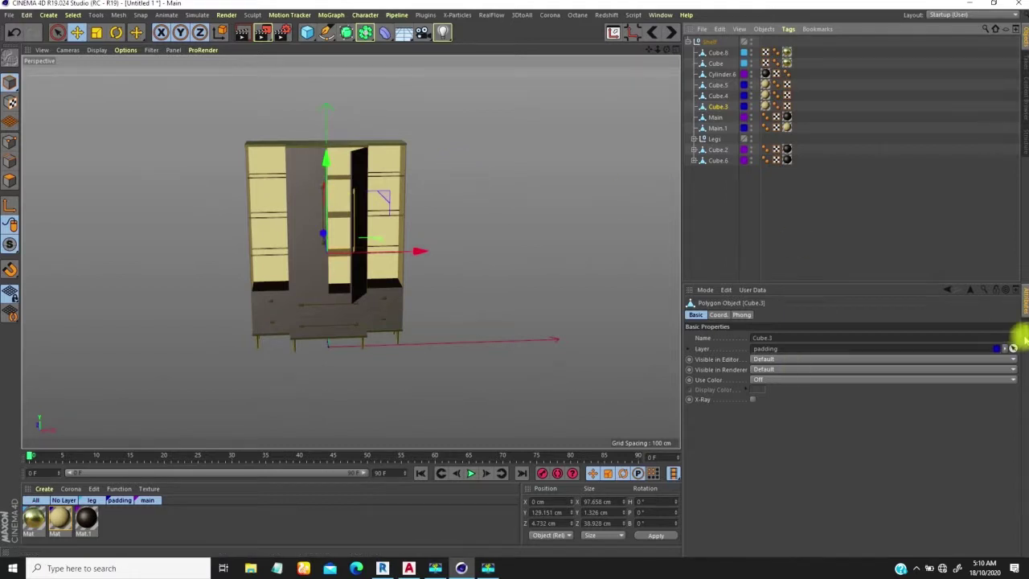
{"action": "left_click", "coordinate": [1023, 333]}
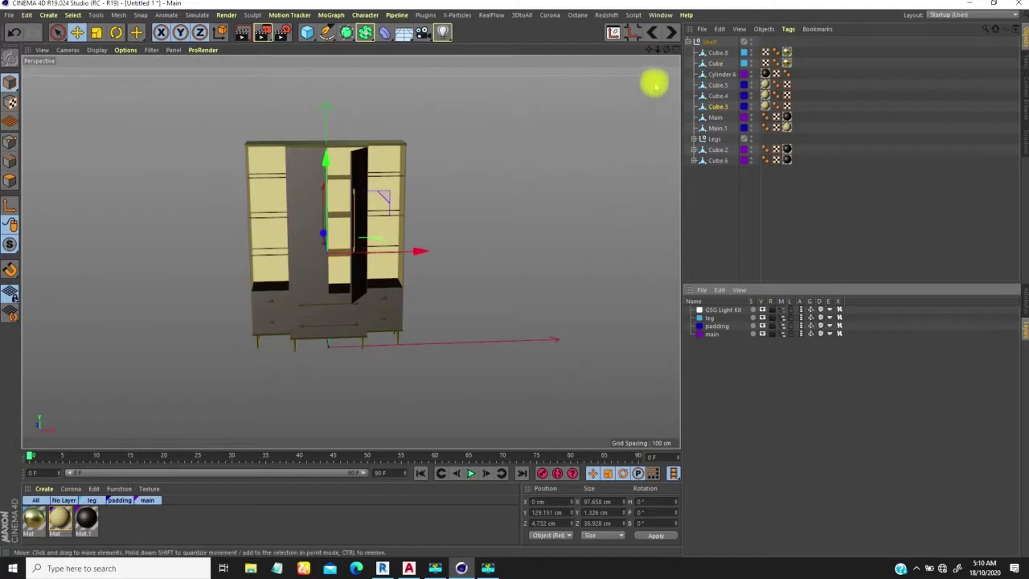
{"action": "left_click_drag", "start_coordinate": [664, 48], "coordinate": [649, 47]}
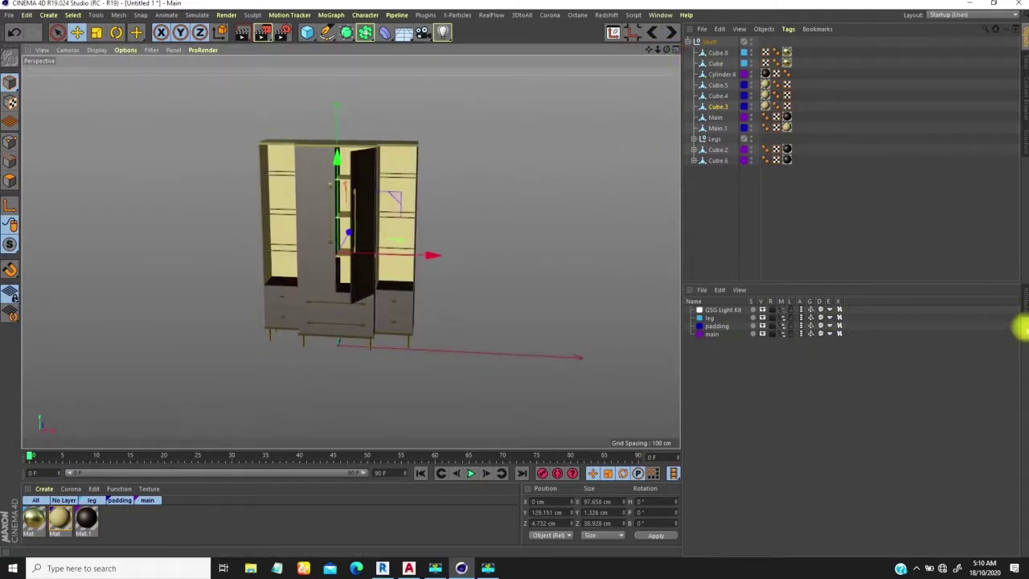
- Create a new layer and name it test
{"action": "right_click", "coordinate": [719, 360]}
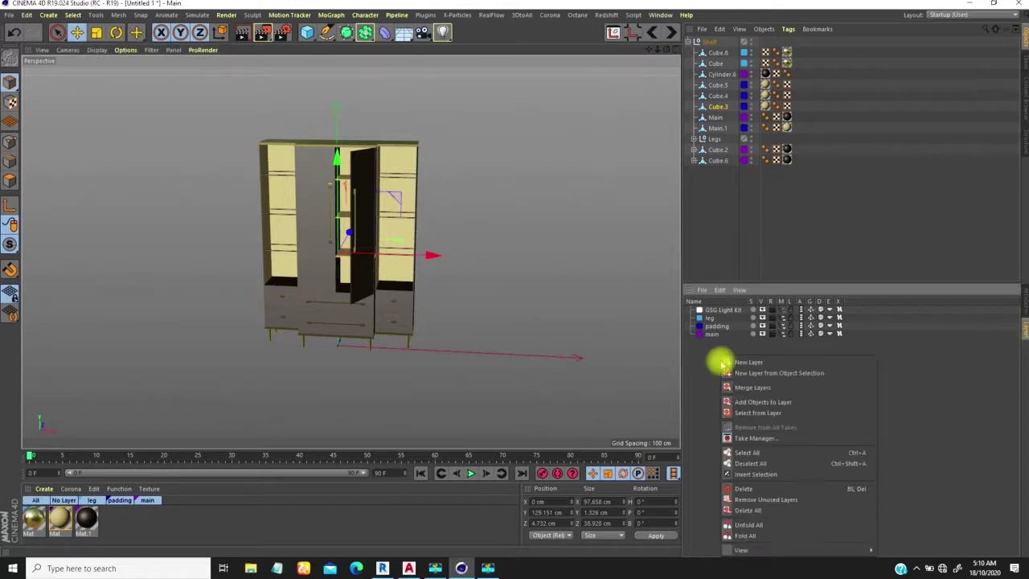
{"action": "left_click", "coordinate": [743, 362]}
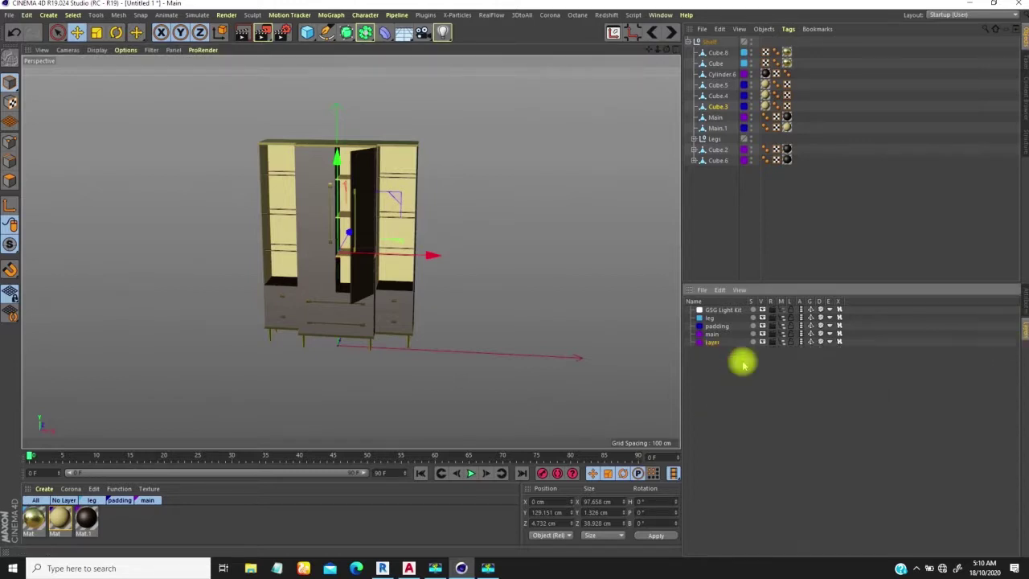
{"action": "double_click", "coordinate": [710, 343]}
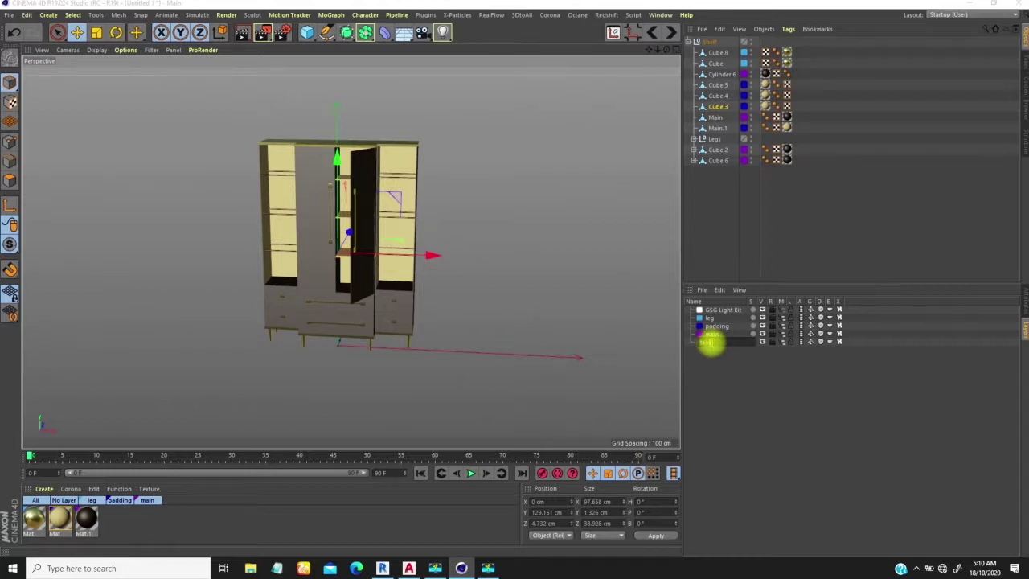
{"action": "type", "text": "test"}
{"action": "key", "text": "Return"}
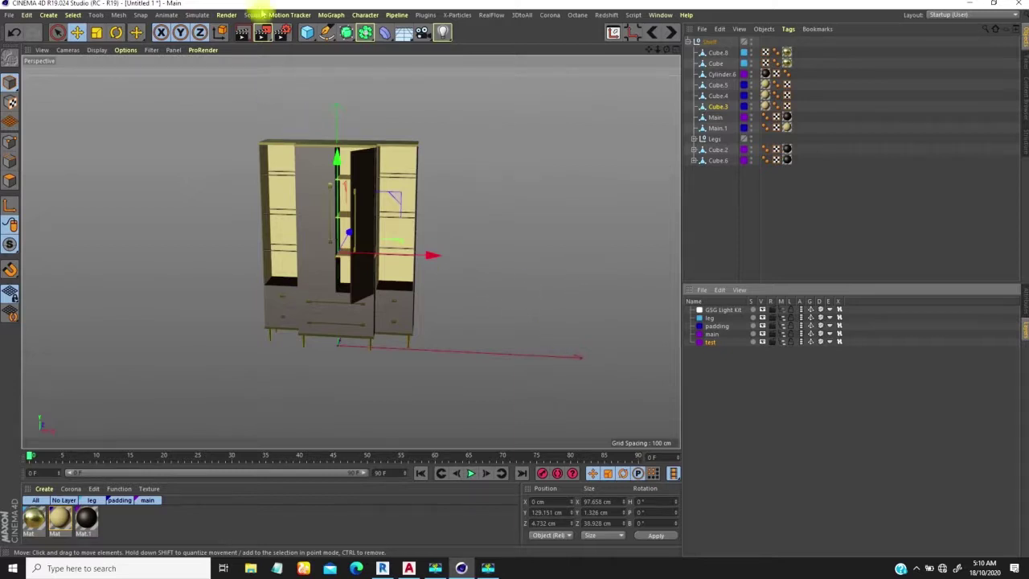
- Add a cube primitive and move it along the X axis to about 238 cm, beside the shelf
{"action": "left_click", "coordinate": [306, 32]}
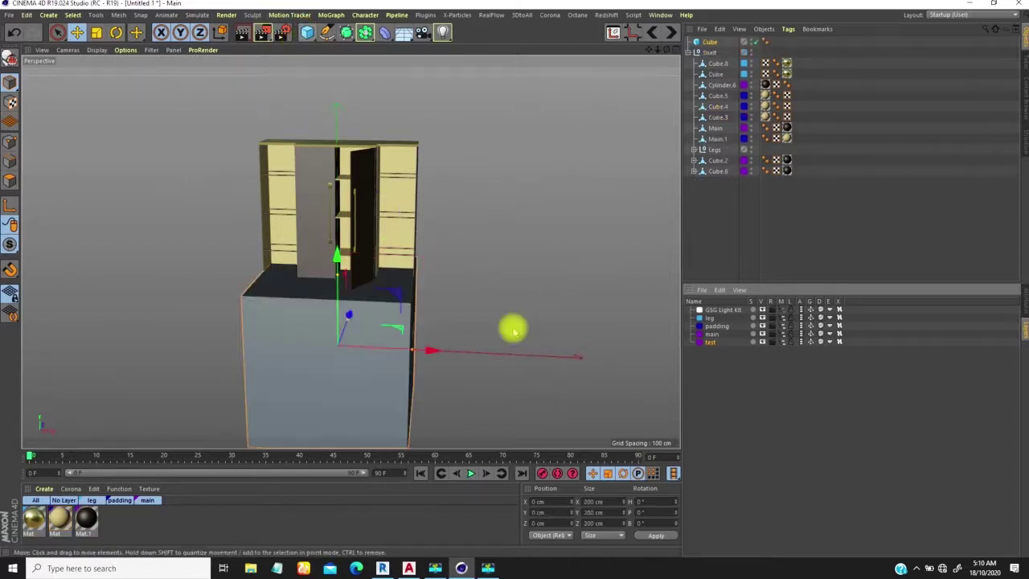
{"action": "left_click_drag", "start_coordinate": [434, 347], "coordinate": [587, 362]}
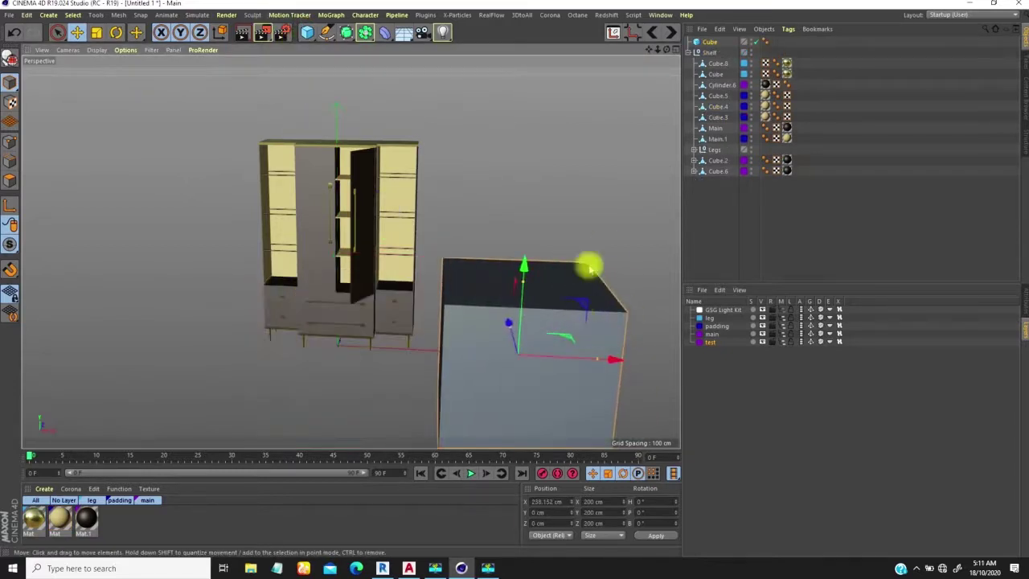
{"action": "left_click_drag", "start_coordinate": [651, 50], "coordinate": [682, 189]}
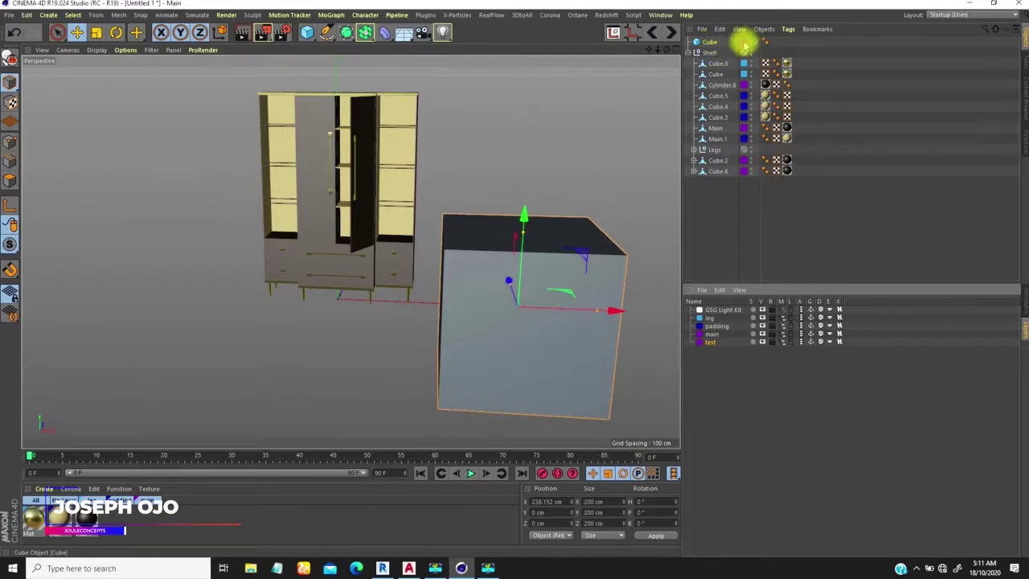
- Create a new material and assign both the cube and the material to the test layer
{"action": "double_click", "coordinate": [150, 514]}
{"action": "left_click_drag", "start_coordinate": [32, 516], "coordinate": [53, 519]}
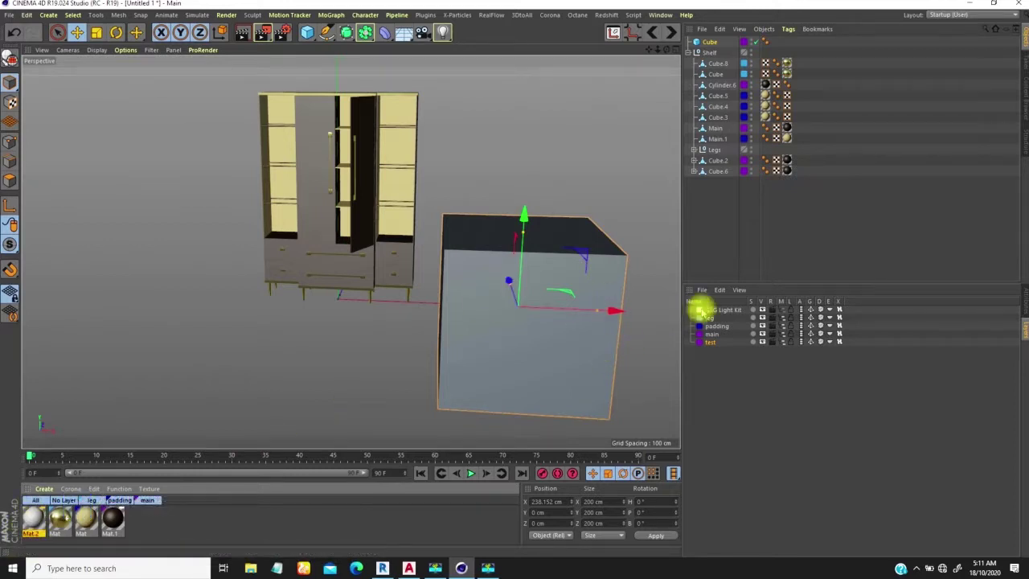
{"action": "left_click", "coordinate": [710, 345]}
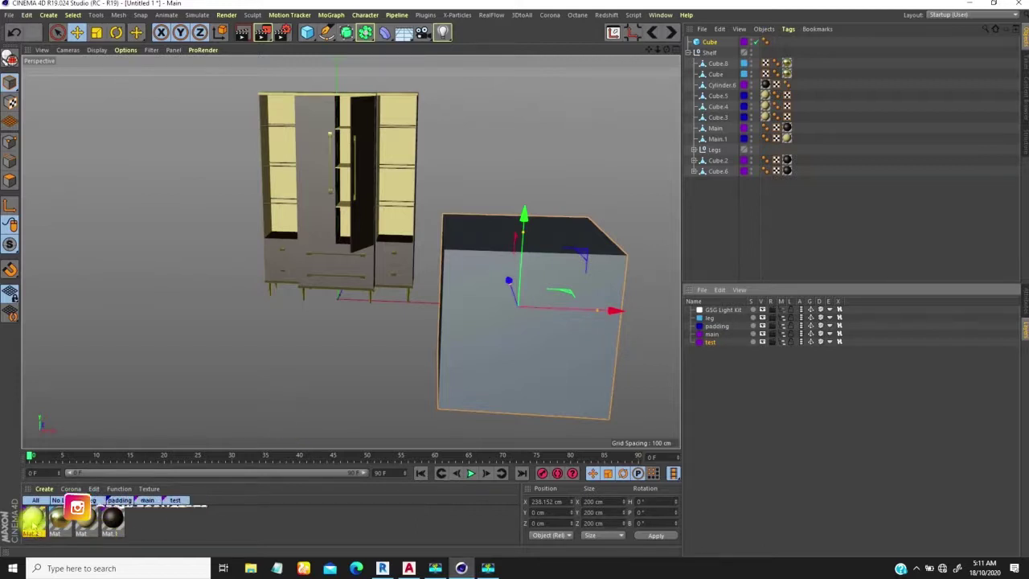
- Delete the new material and the cube that were added to demonstrate the test layer
{"action": "left_click", "coordinate": [34, 524]}
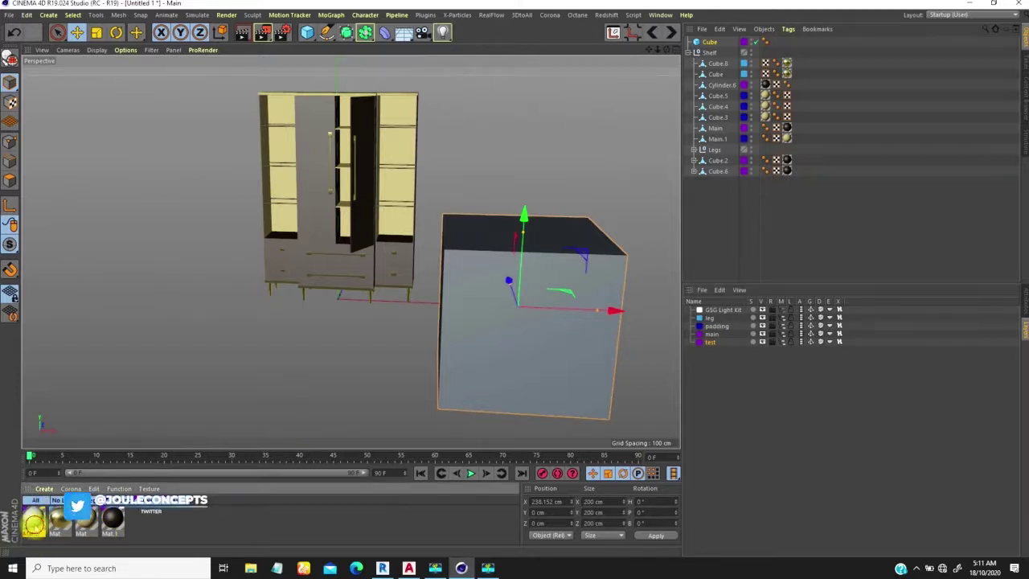
{"action": "key", "text": "Delete"}
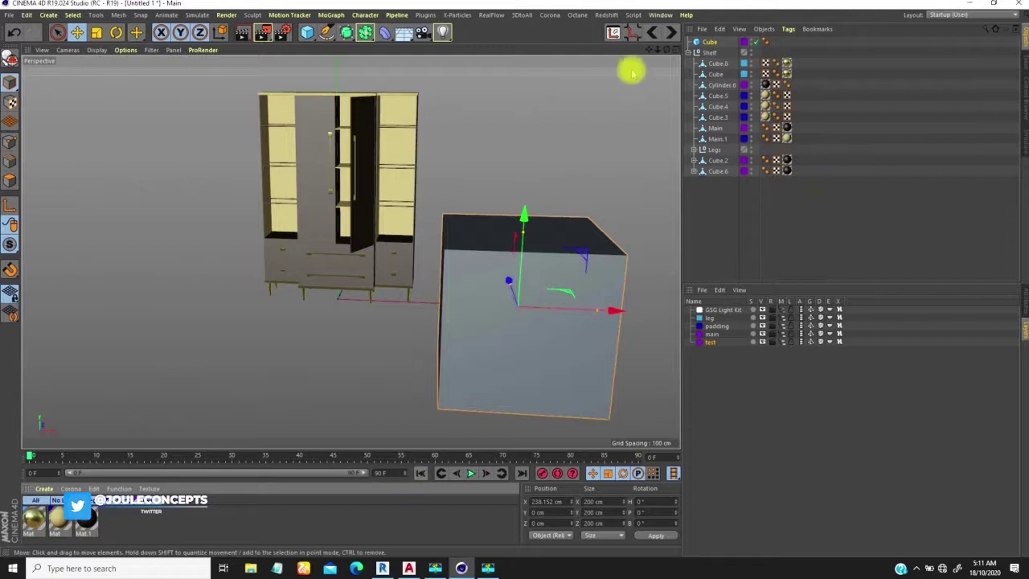
{"action": "left_click", "coordinate": [705, 41]}
{"action": "key", "text": "Delete"}
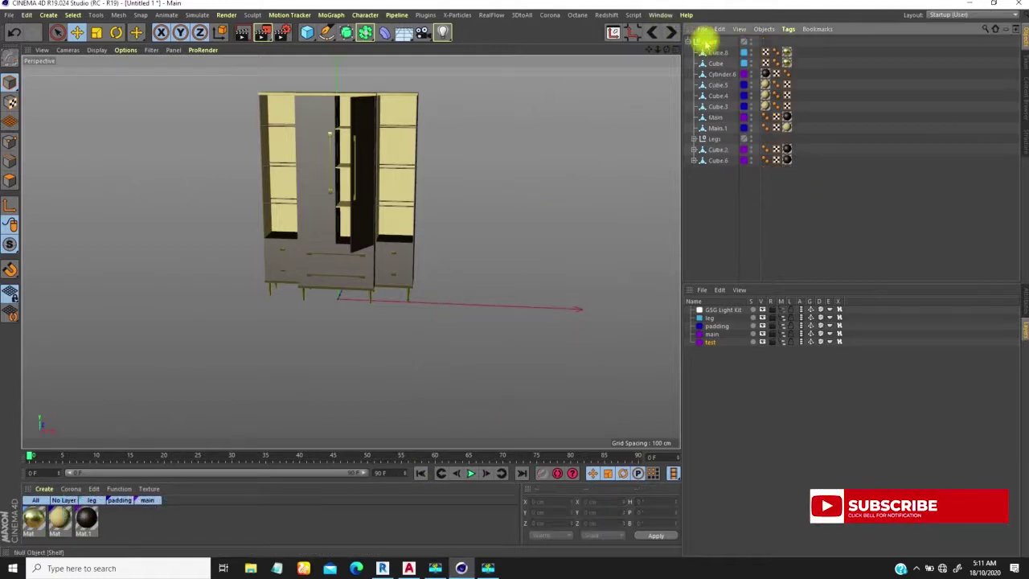
{"action": "left_click", "coordinate": [709, 344]}
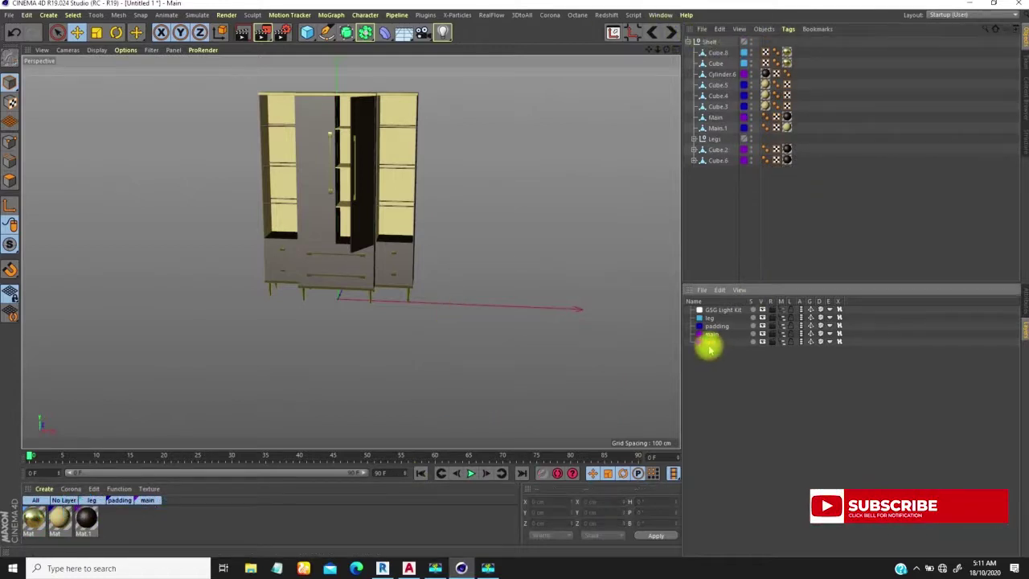
- Return to the object attributes and collapse the Shelf null's hierarchy
{"action": "left_click", "coordinate": [1023, 303]}
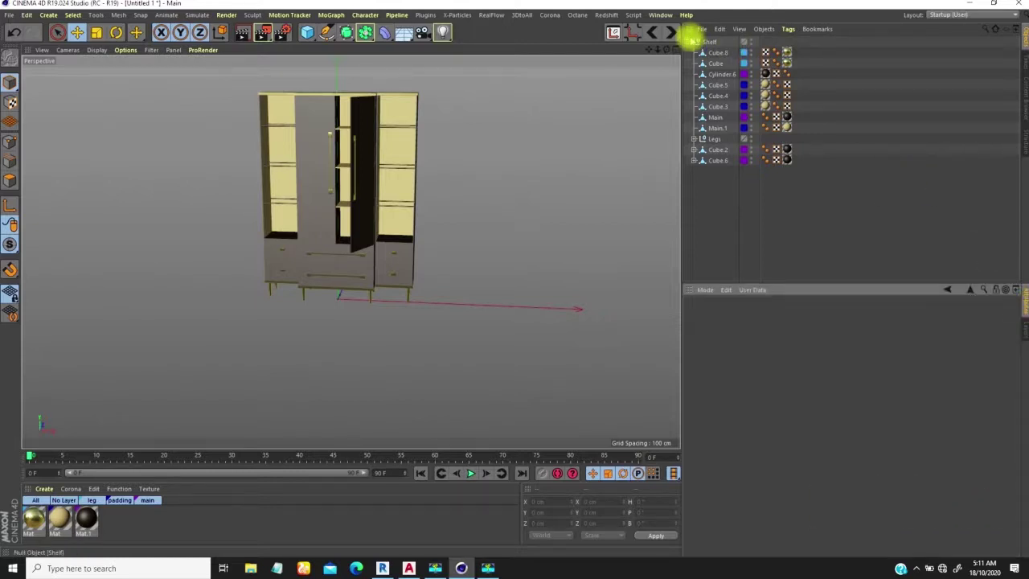
{"action": "left_click", "coordinate": [688, 41]}
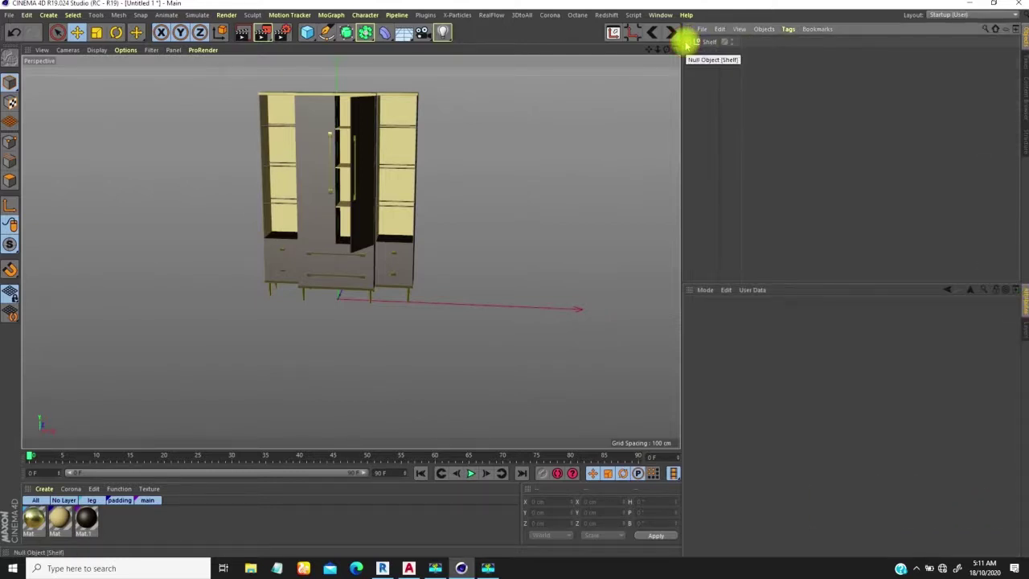
{"action": "mouse_move", "coordinate": [652, 51]}
{"action": "left_mouse_down"}
{"action": "mouse_move", "coordinate": [652, 70]}
{"action": "mouse_move", "coordinate": [622, 37]}
{"action": "mouse_move", "coordinate": [748, 56]}
{"action": "mouse_move", "coordinate": [689, 46]}
{"action": "mouse_move", "coordinate": [650, 67]}
{"action": "mouse_move", "coordinate": [663, 52]}
{"action": "left_mouse_up"}
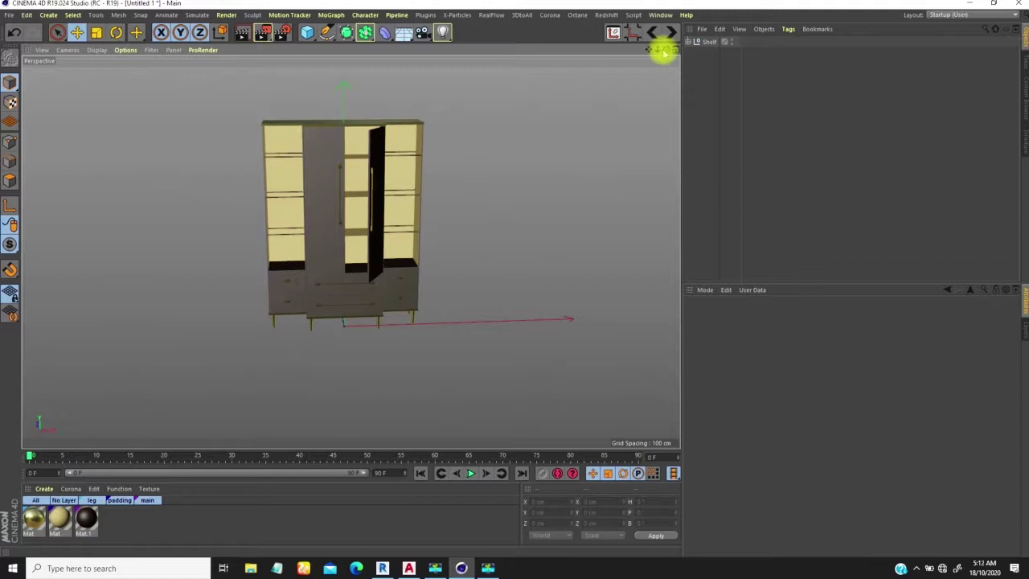
{"action": "left_click", "coordinate": [9, 16]}
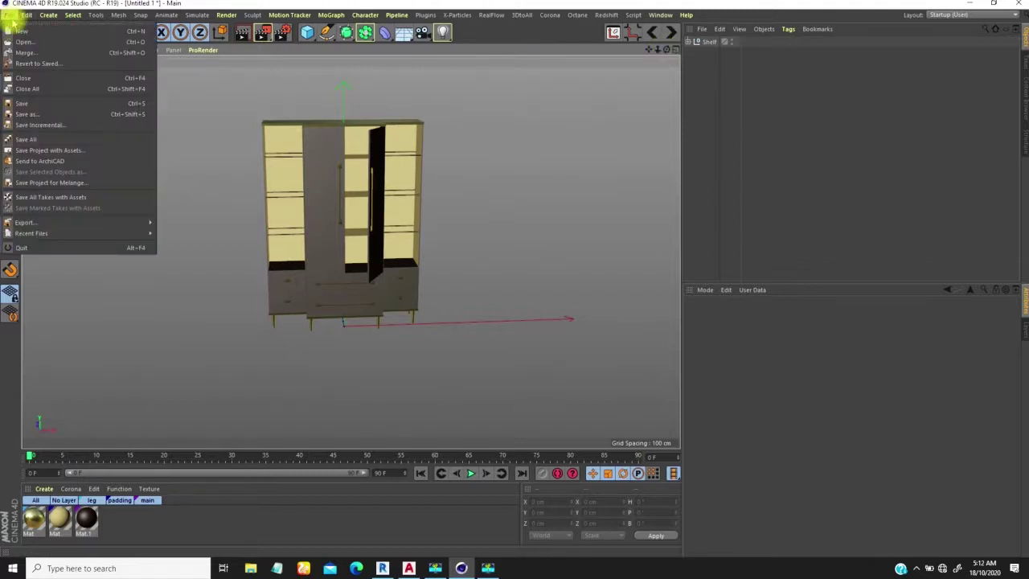
{"action": "mouse_move", "coordinate": [166, 14]}
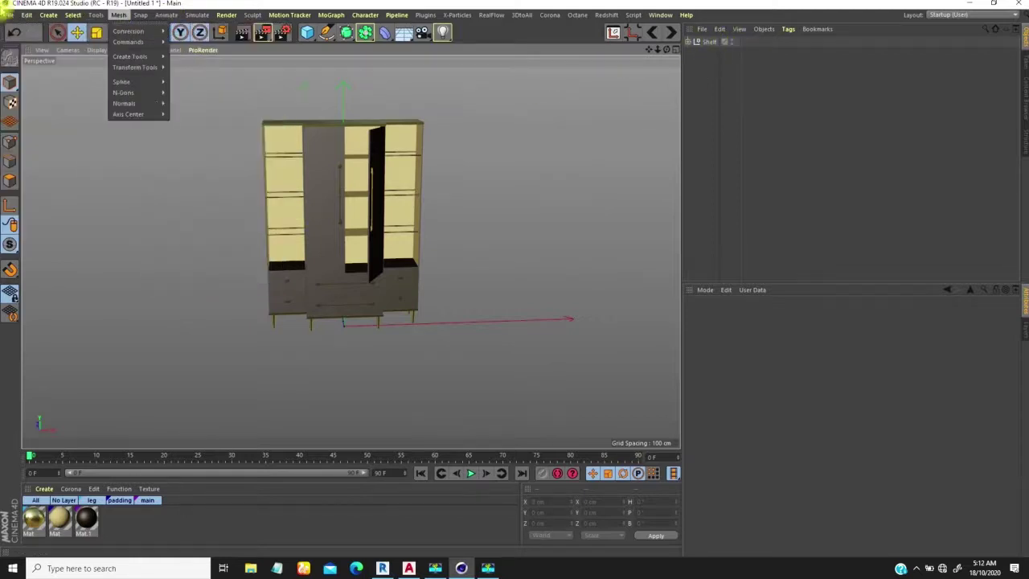
- Export the shelf scene in 3D Studio (*.3ds) format to the Workfiles ACAD folder, replacing the file Shelf to ACAD_3ds
{"action": "mouse_move", "coordinate": [8, 16]}
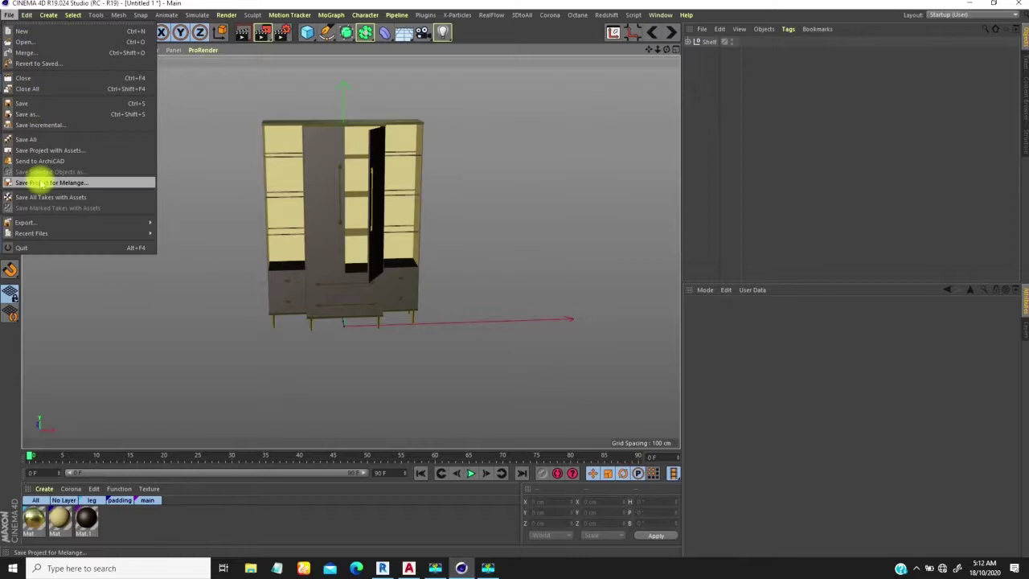
{"action": "mouse_move", "coordinate": [142, 222]}
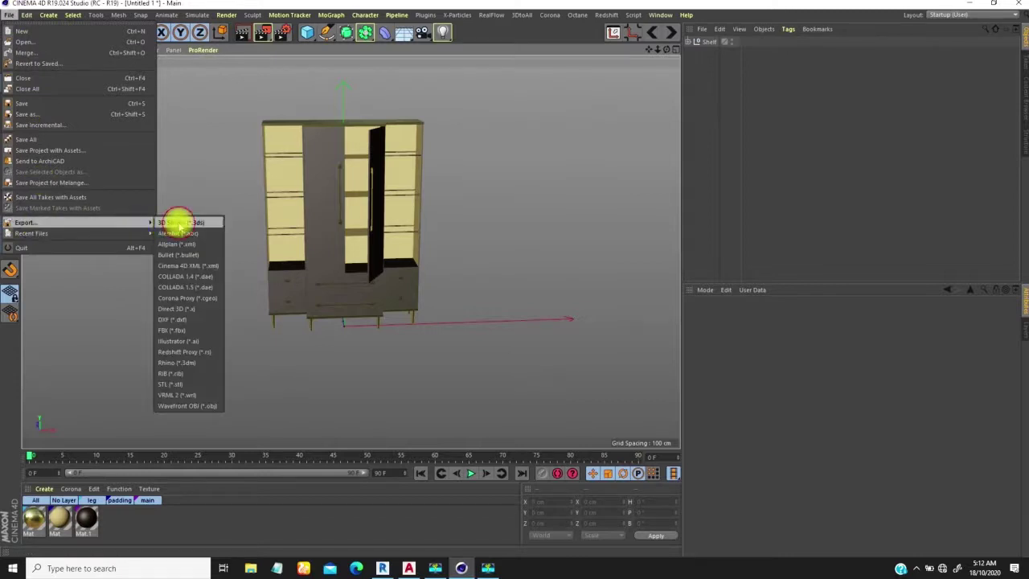
{"action": "left_click", "coordinate": [178, 223]}
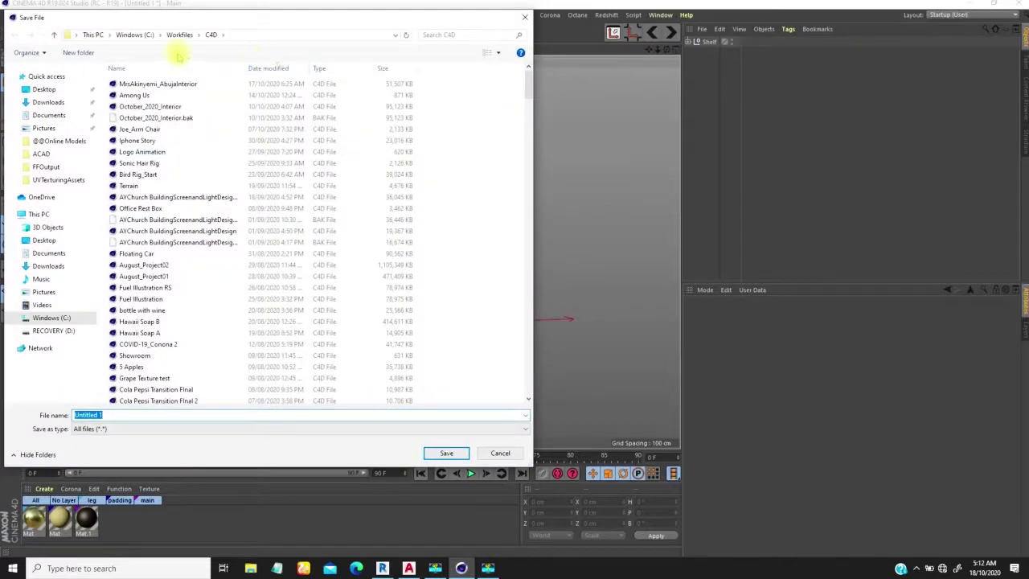
{"action": "left_click", "coordinate": [178, 35]}
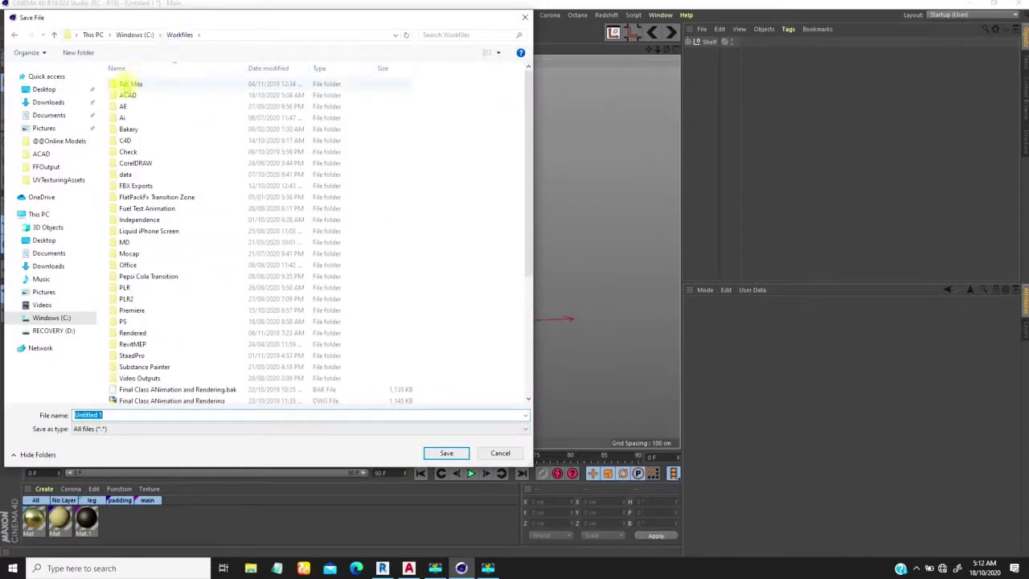
{"action": "double_click", "coordinate": [125, 95]}
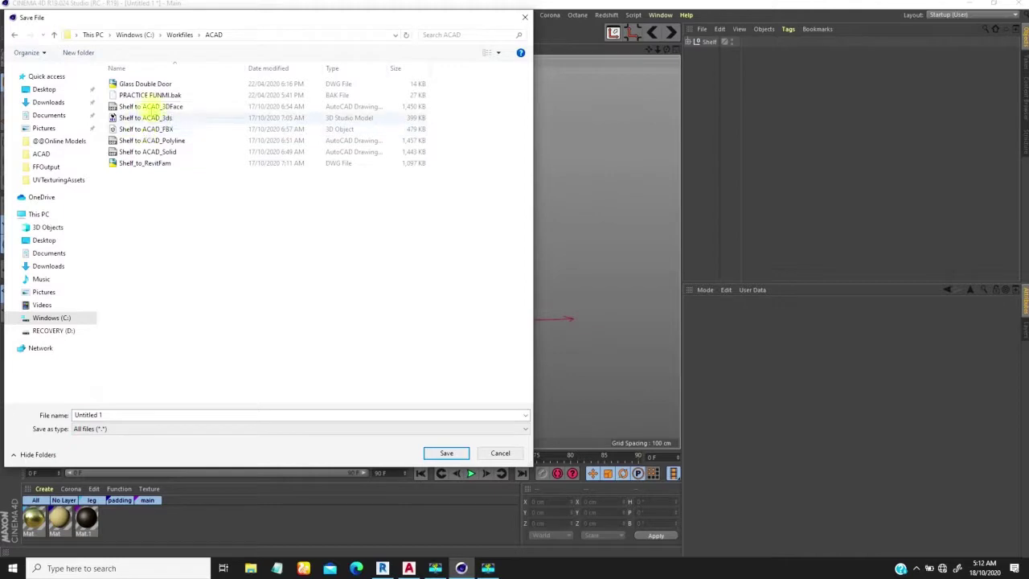
{"action": "left_click", "coordinate": [144, 117]}
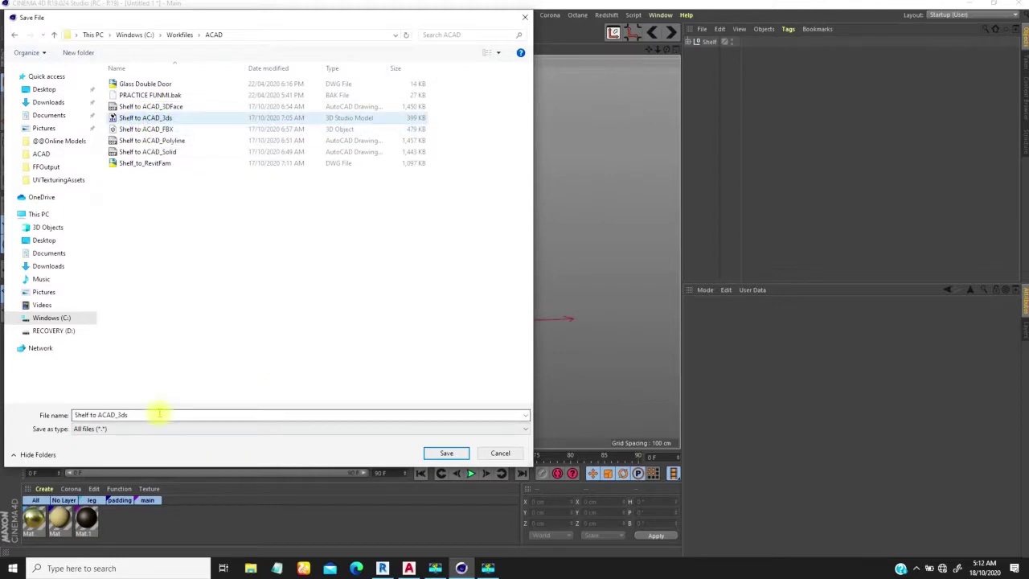
{"action": "left_click", "coordinate": [447, 454]}
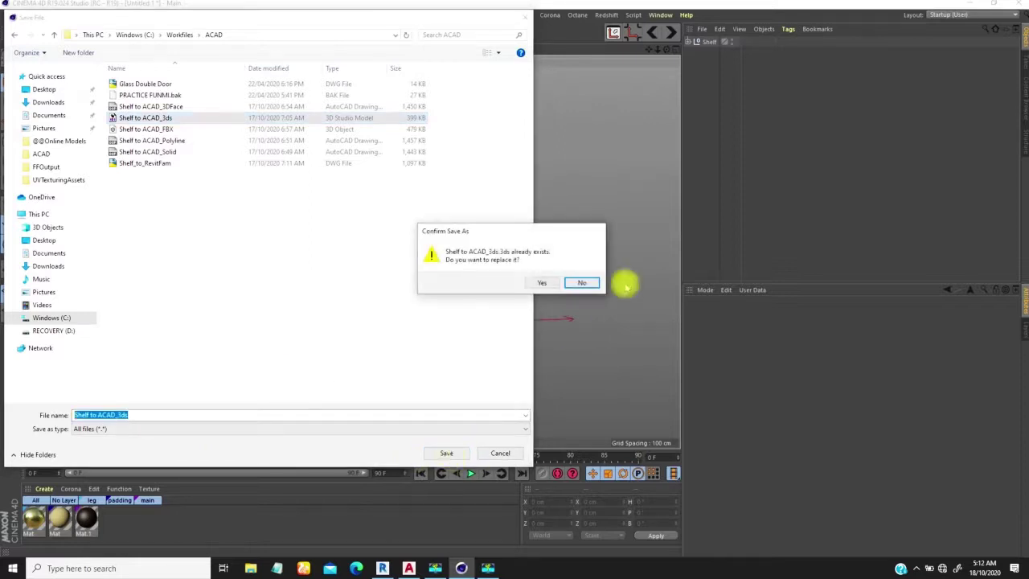
{"action": "left_click", "coordinate": [538, 282]}
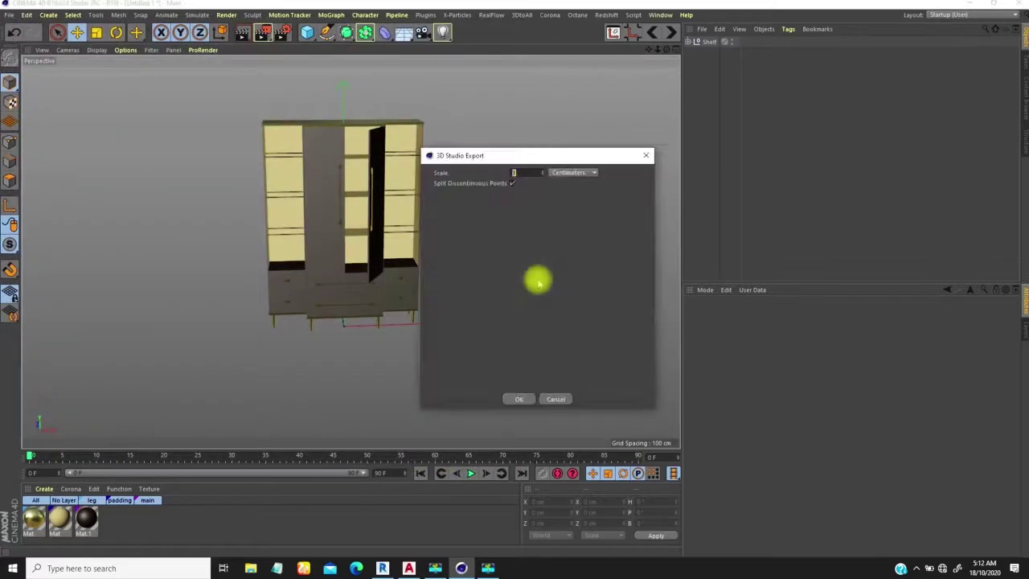
- Use a scale of 1 in centimeters for the 3D Studio export and run the export
{"action": "left_click_drag", "start_coordinate": [540, 158], "coordinate": [447, 113]}
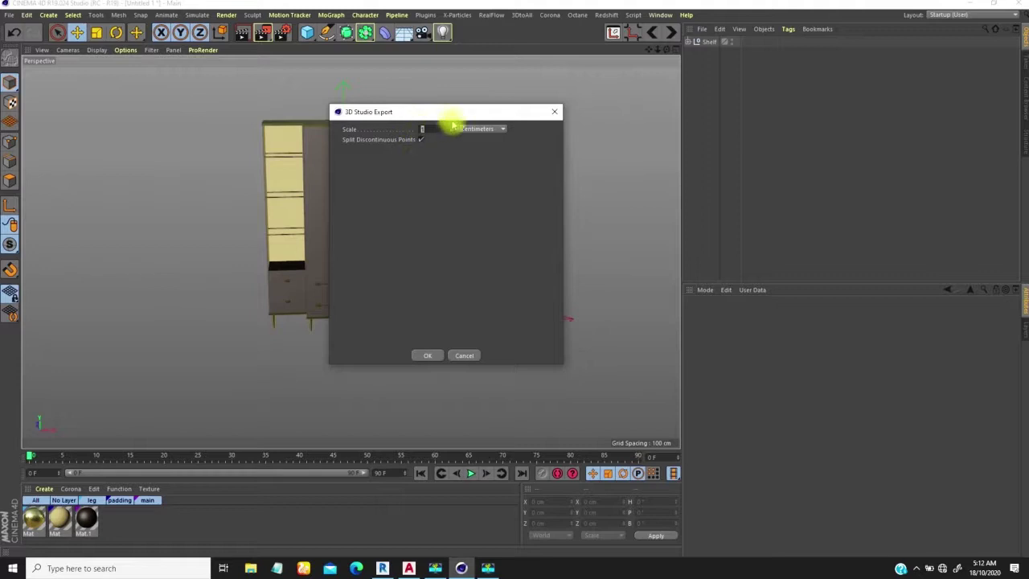
{"action": "left_click_drag", "start_coordinate": [469, 116], "coordinate": [366, 134]}
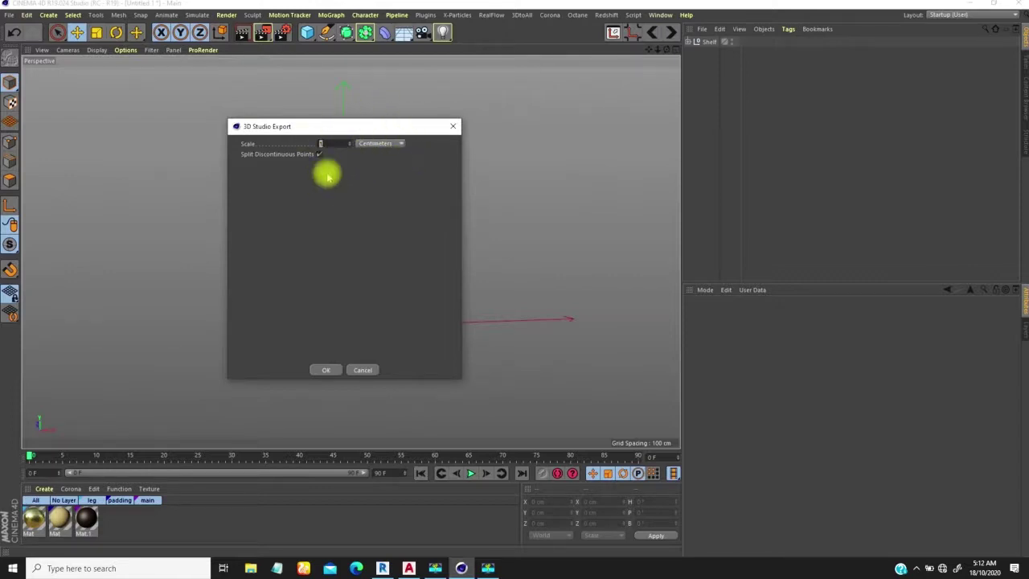
{"action": "left_click", "coordinate": [376, 143]}
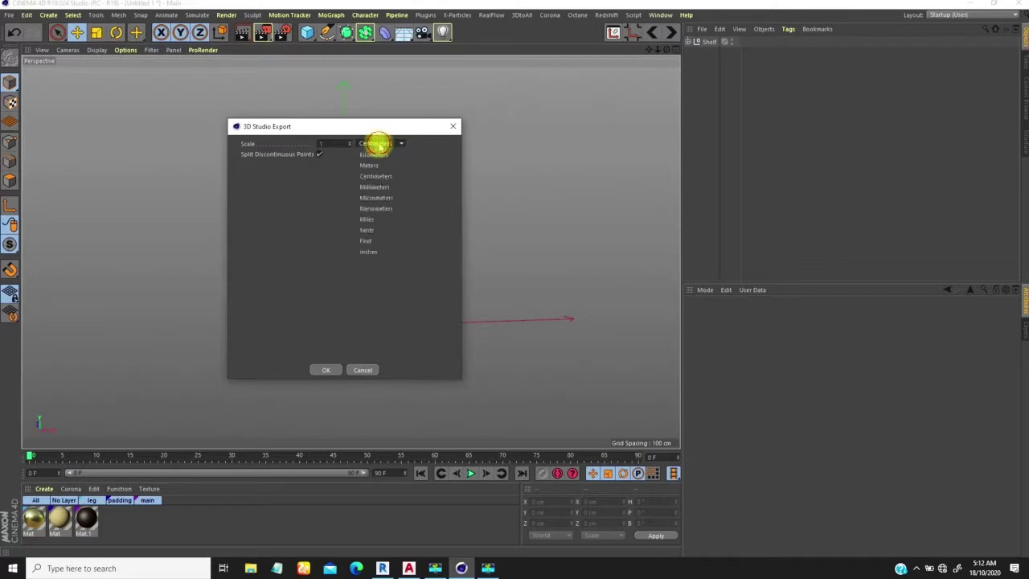
{"action": "left_click", "coordinate": [371, 187]}
{"action": "left_click", "coordinate": [383, 143]}
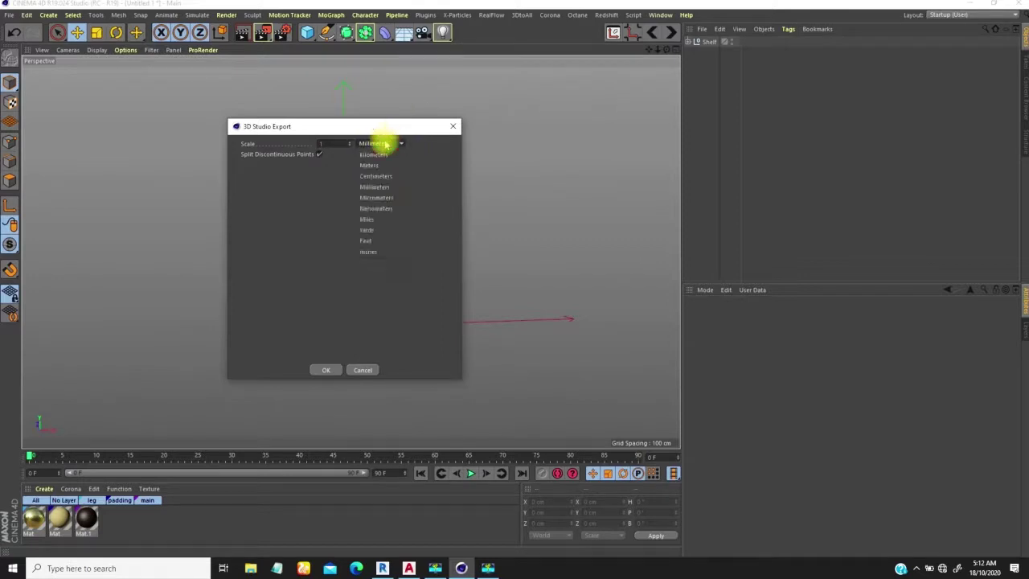
{"action": "left_click", "coordinate": [372, 176]}
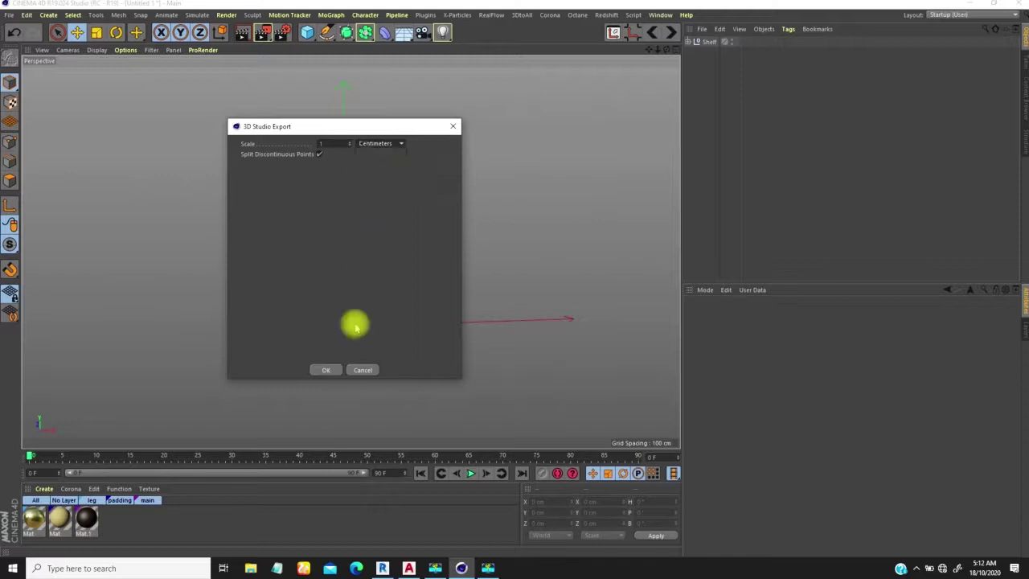
{"action": "left_click", "coordinate": [329, 370]}
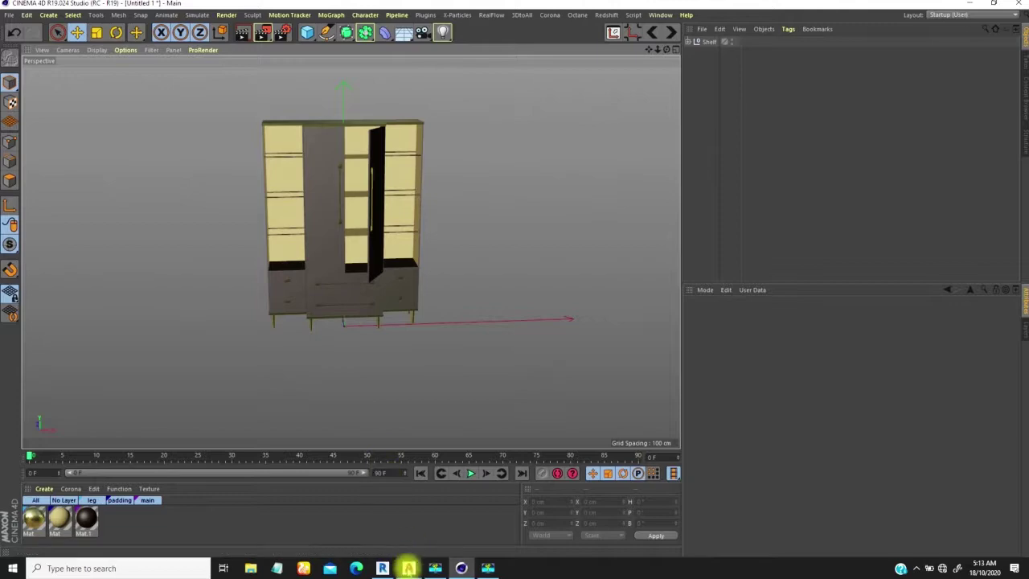
- Switch to AutoCAD and close the Drawing Recovery Manager
{"action": "left_click", "coordinate": [408, 568]}
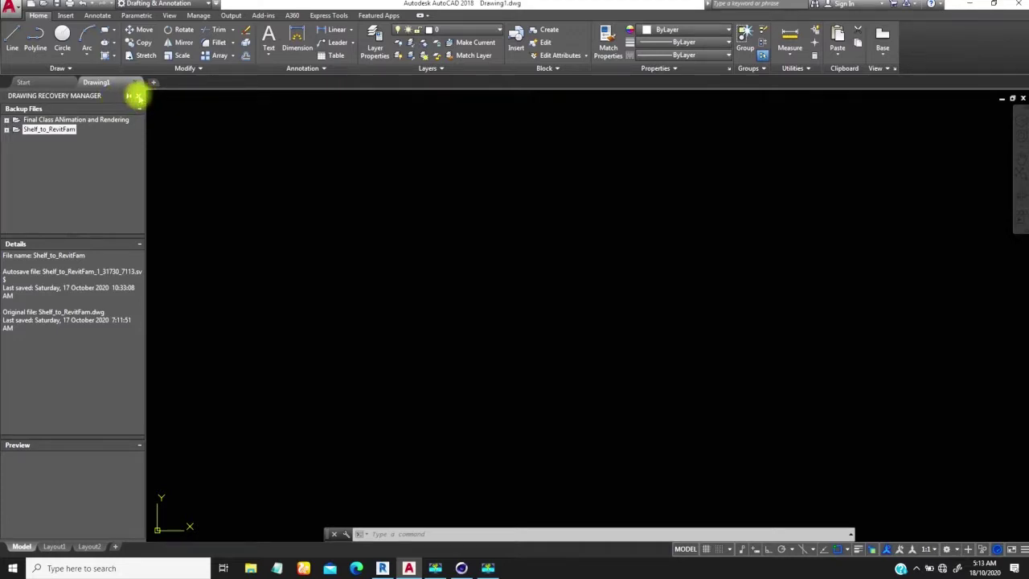
{"action": "left_click", "coordinate": [140, 96]}
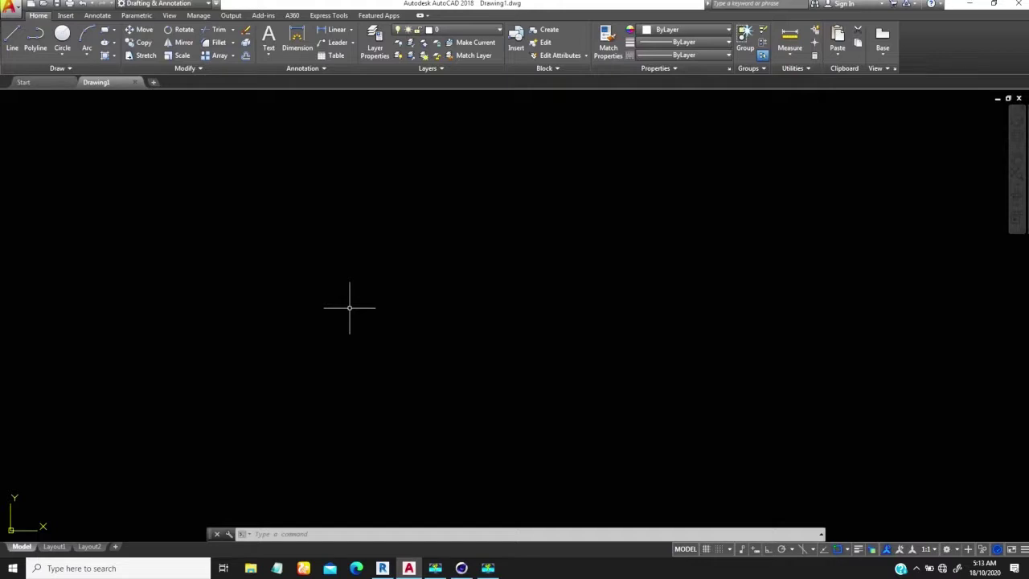
{"action": "type", "text": "unit"}
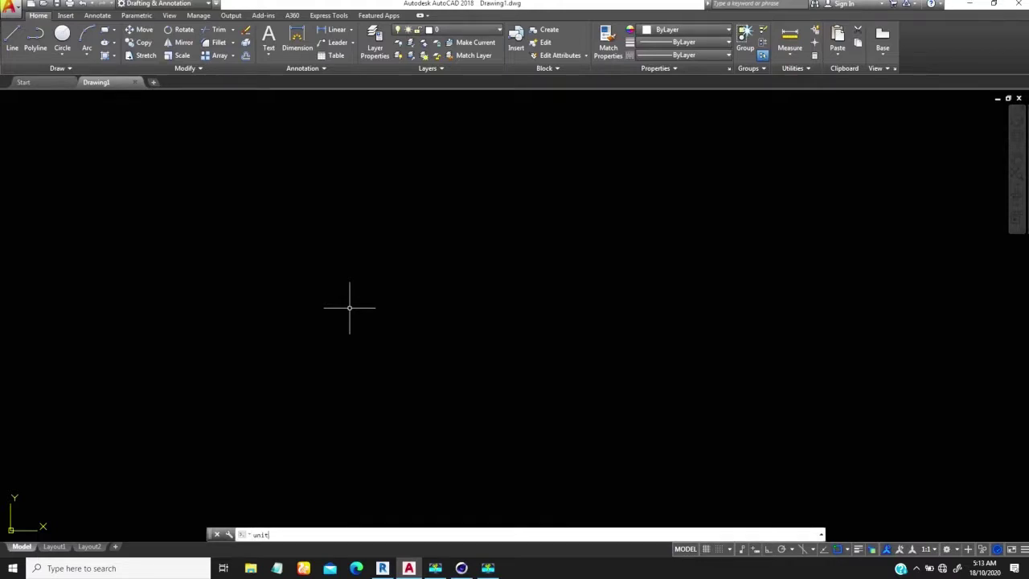
{"action": "key", "text": "Return"}
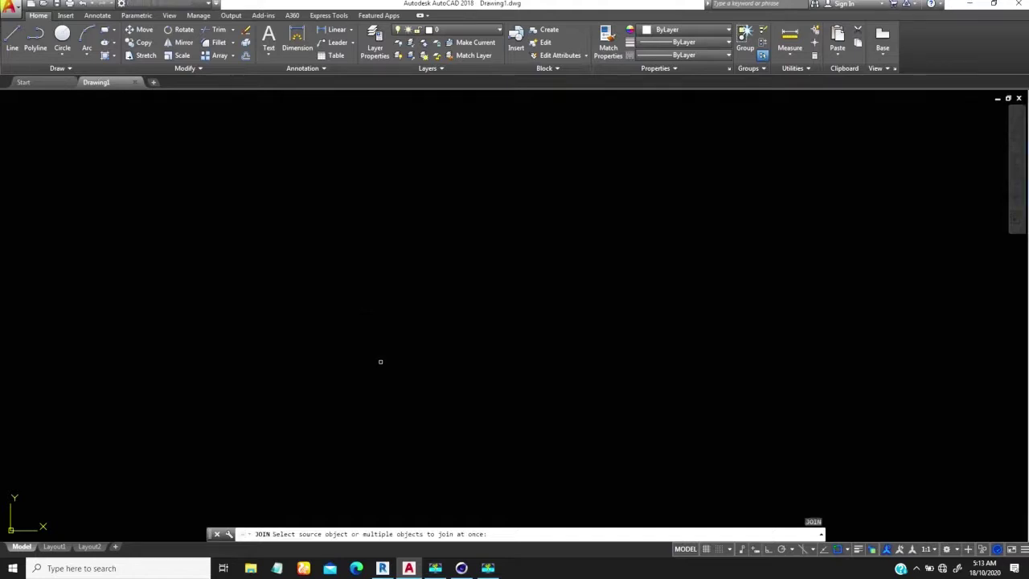
{"action": "key", "text": "Escape"}
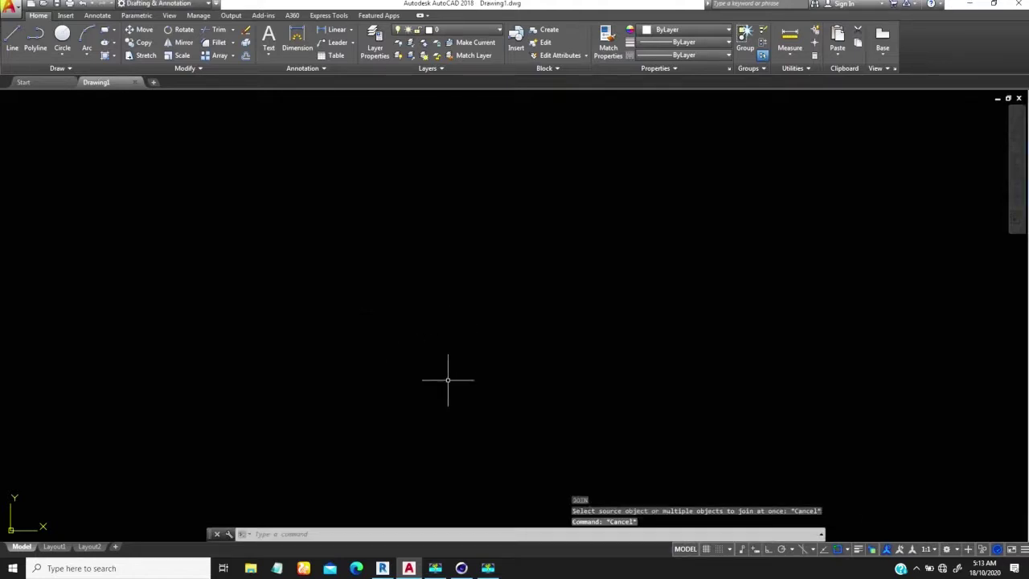
{"action": "key", "text": "Escape"}
- Set the drawing's insertion scale units to centimeters
{"action": "type", "text": "un"}
{"action": "key", "text": "Return"}
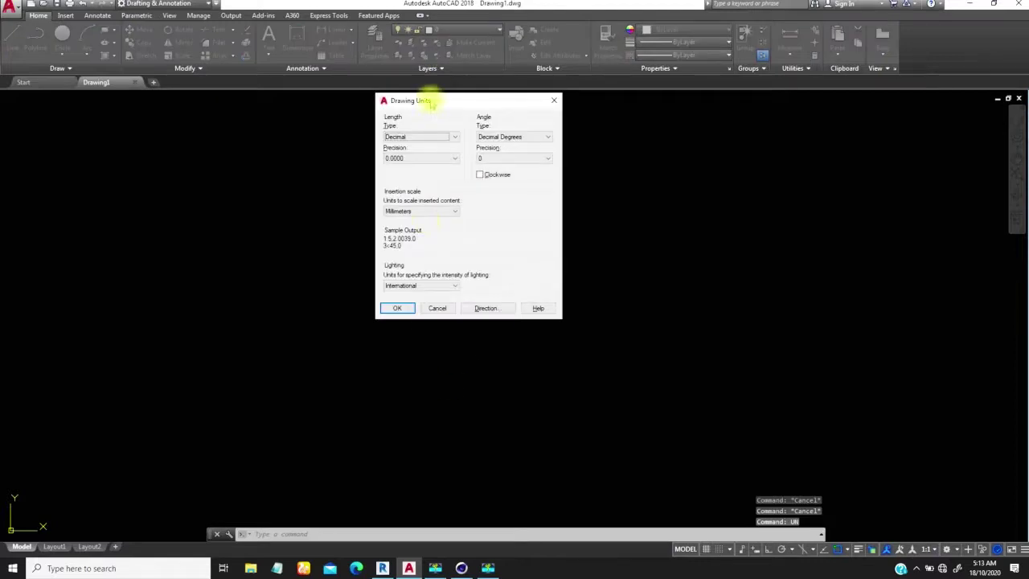
{"action": "left_click_drag", "start_coordinate": [430, 102], "coordinate": [424, 98]}
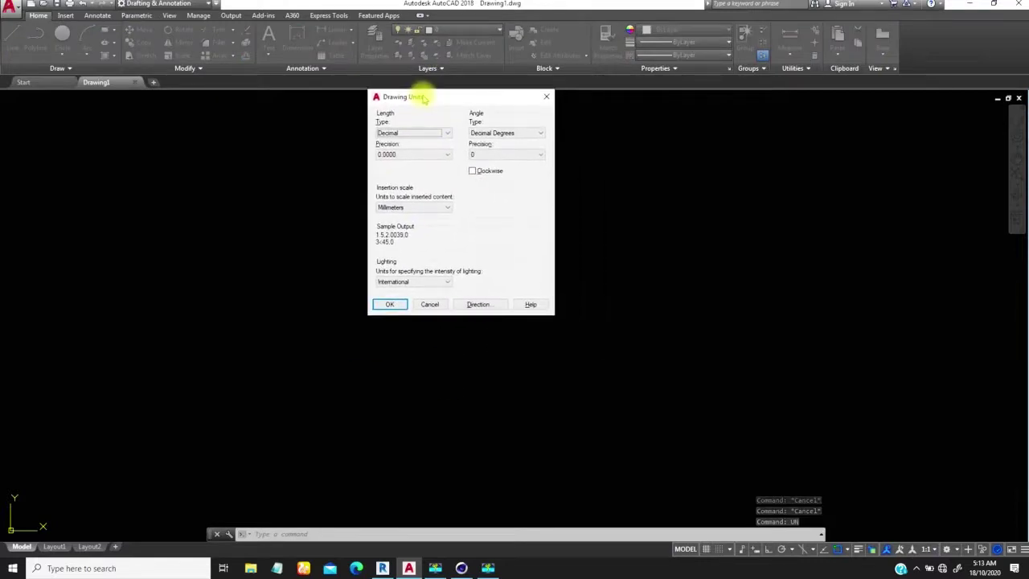
{"action": "left_click", "coordinate": [413, 207]}
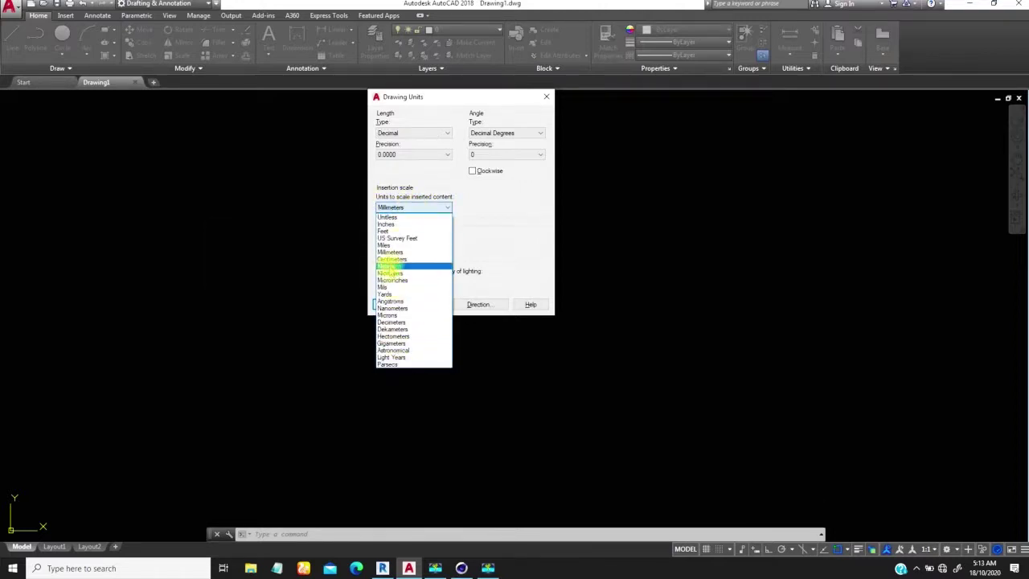
{"action": "left_click", "coordinate": [390, 258]}
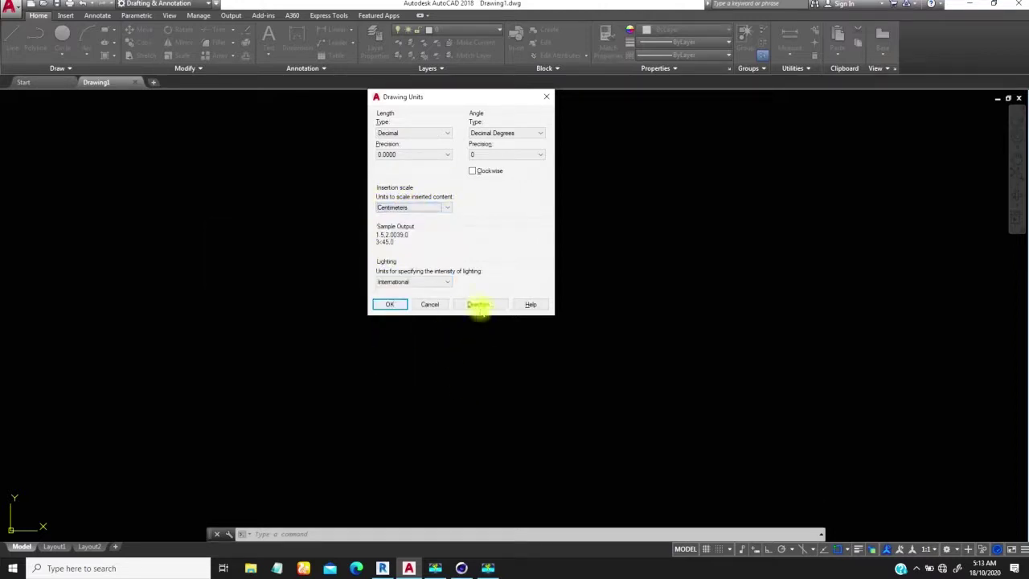
{"action": "left_click", "coordinate": [393, 304]}
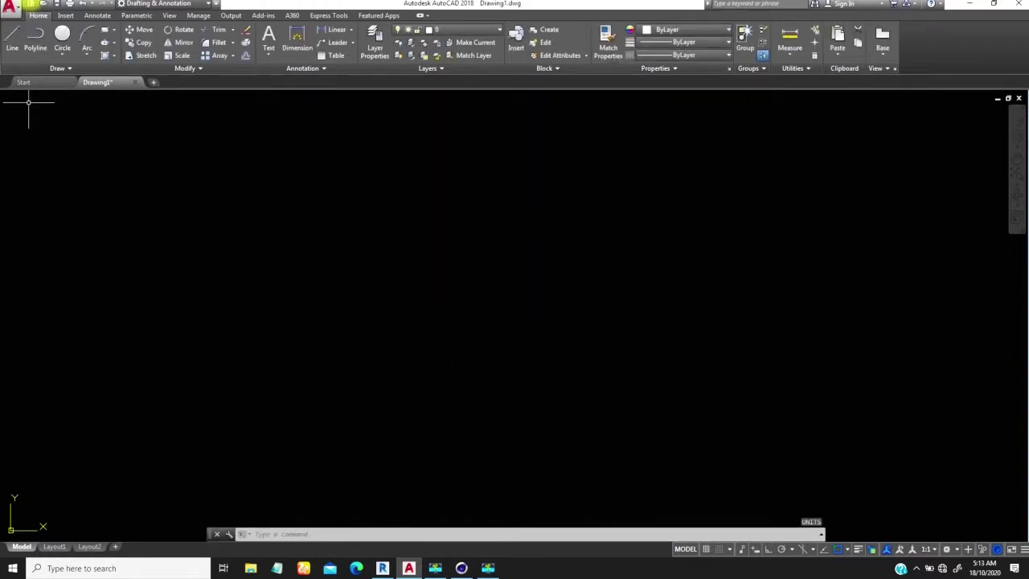
- Import the 3D Studio file Shelf to ACAD_3ds from the ACAD folder into the drawing
{"action": "left_click", "coordinate": [14, 8]}
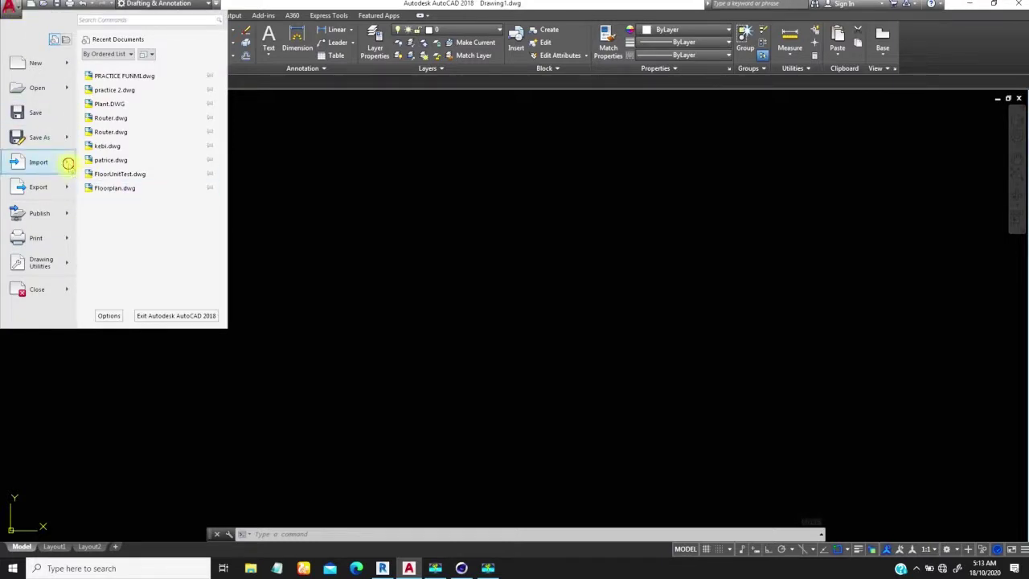
{"action": "mouse_move", "coordinate": [70, 167]}
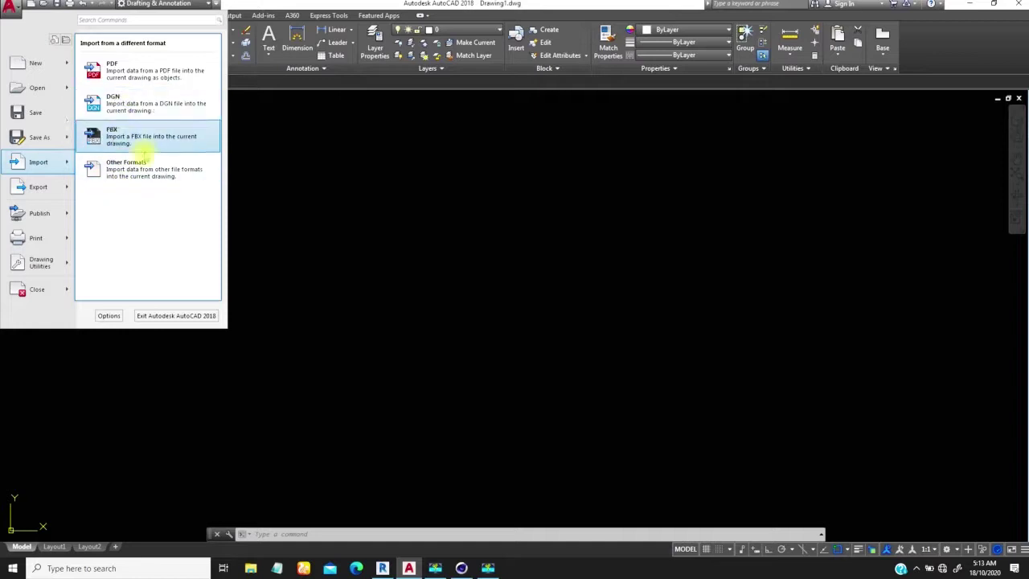
{"action": "left_click", "coordinate": [126, 170]}
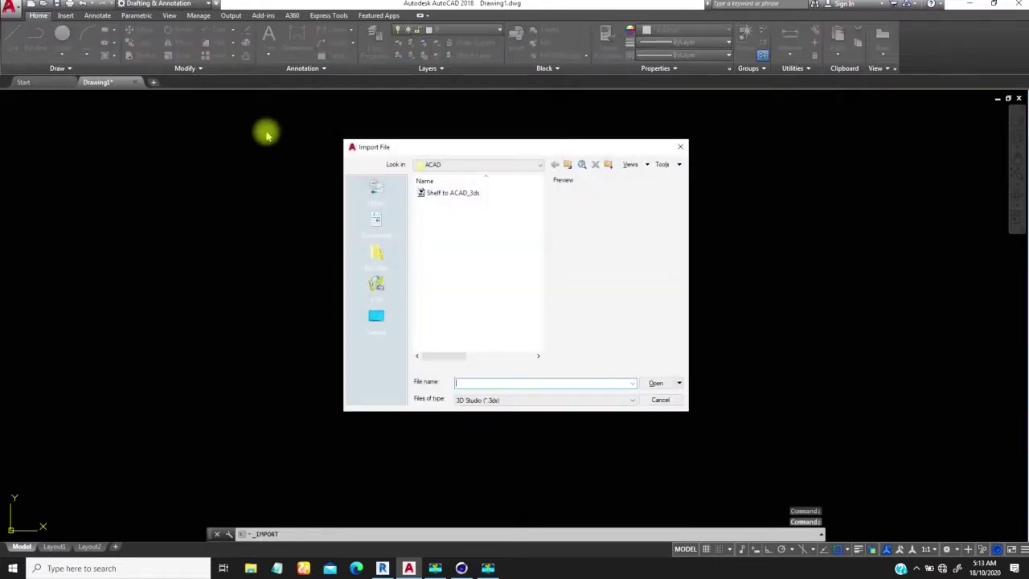
{"action": "left_click", "coordinate": [634, 399]}
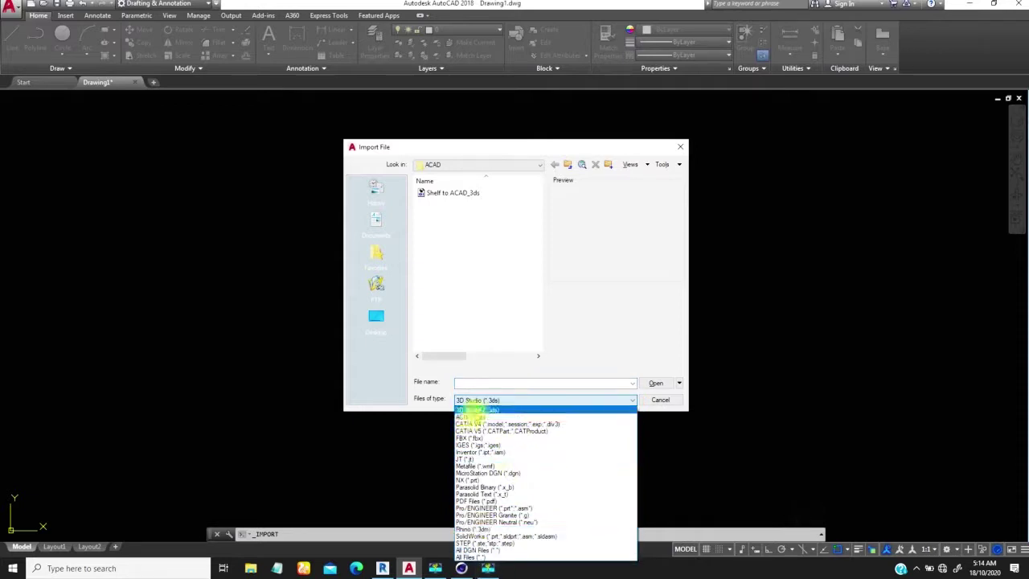
{"action": "left_click", "coordinate": [473, 412]}
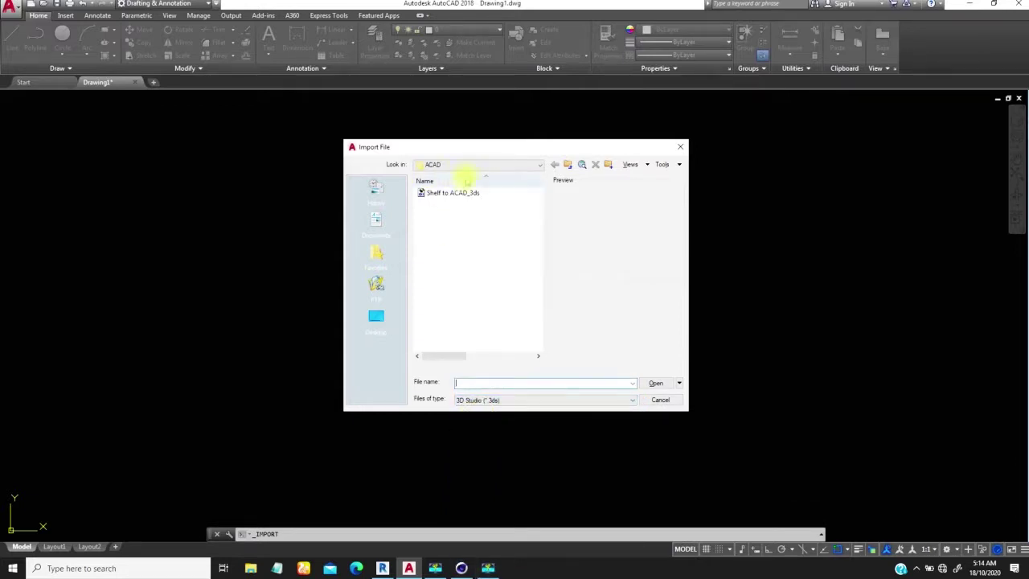
{"action": "left_click", "coordinate": [437, 195]}
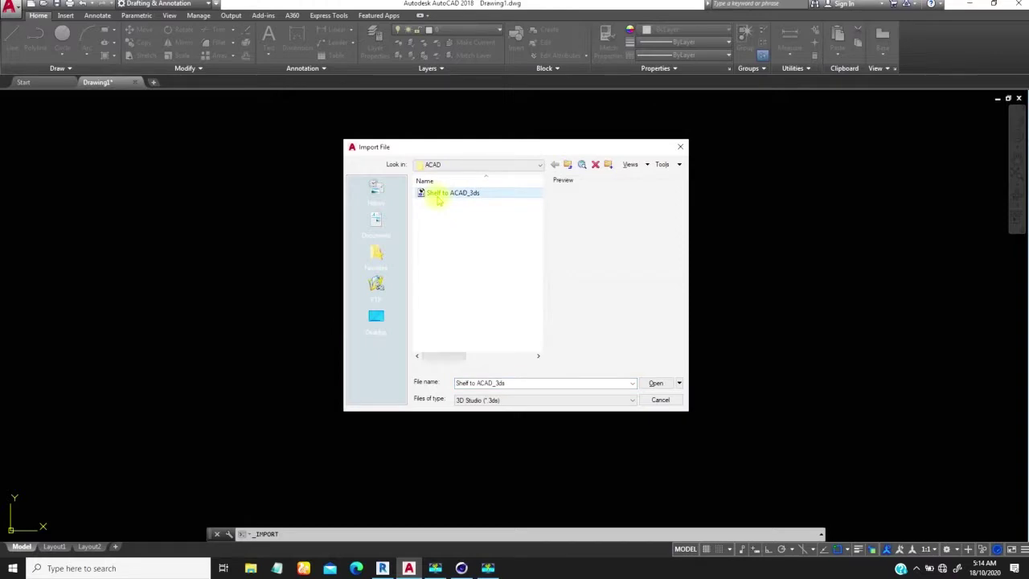
{"action": "left_click", "coordinate": [656, 383]}
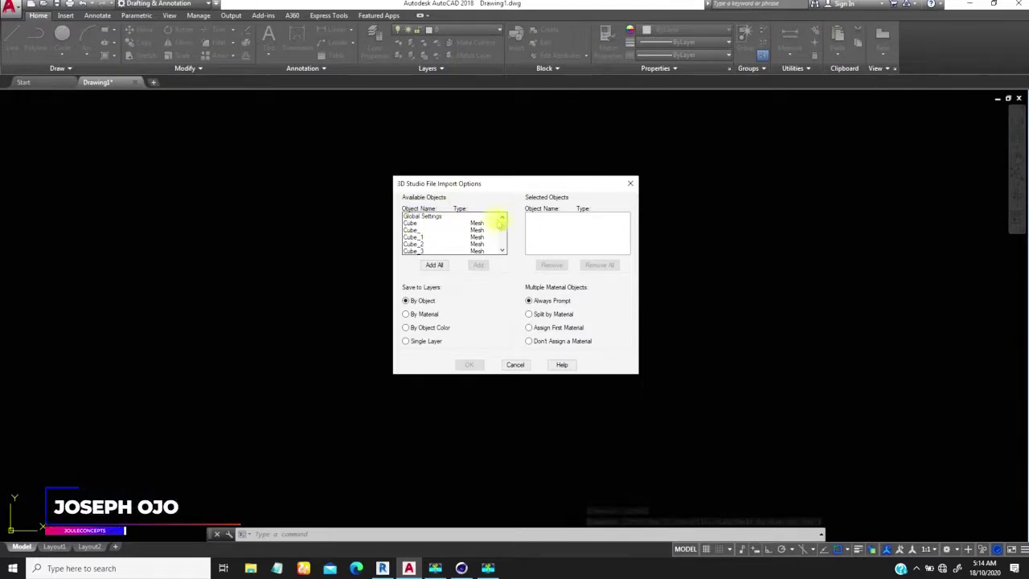
- Add all available objects to the import, save them to layers by material, and complete the import
{"action": "left_click", "coordinate": [426, 265]}
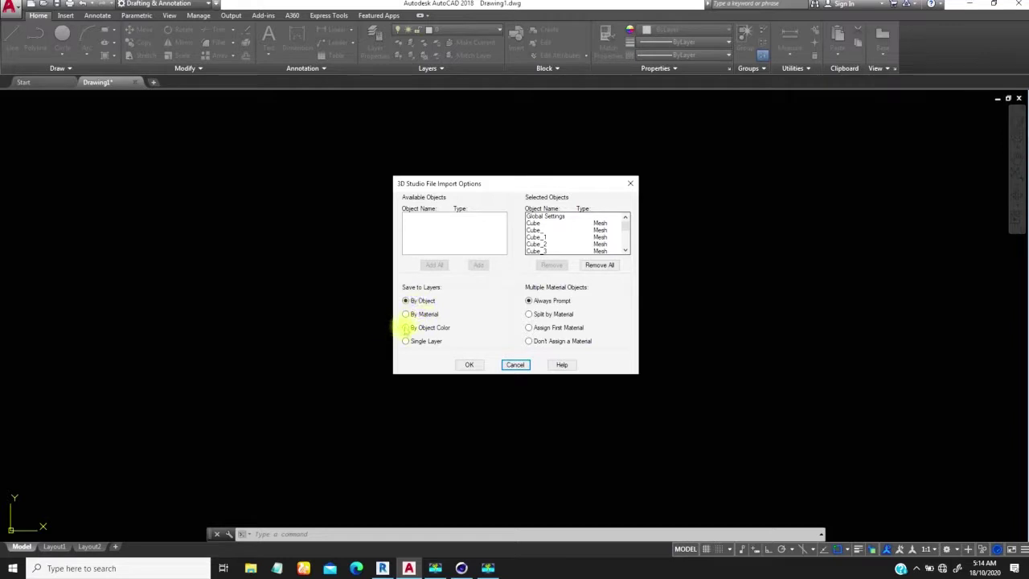
{"action": "left_click", "coordinate": [407, 314]}
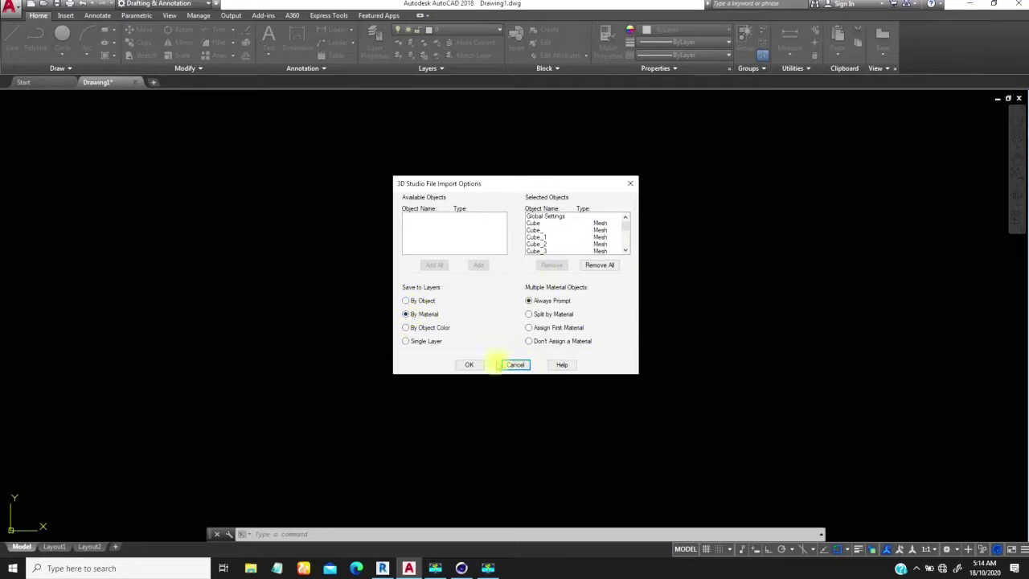
{"action": "left_click", "coordinate": [471, 365]}
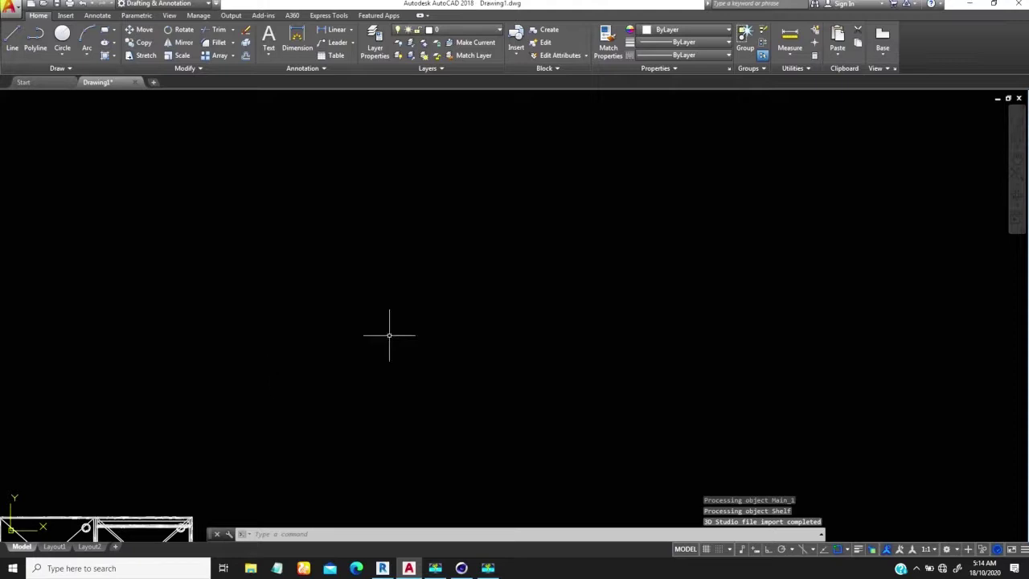
- Display the ViewCube and switch the imported shelf to the home isometric view
{"action": "type", "text": "z"}
{"action": "key", "text": "Return"}
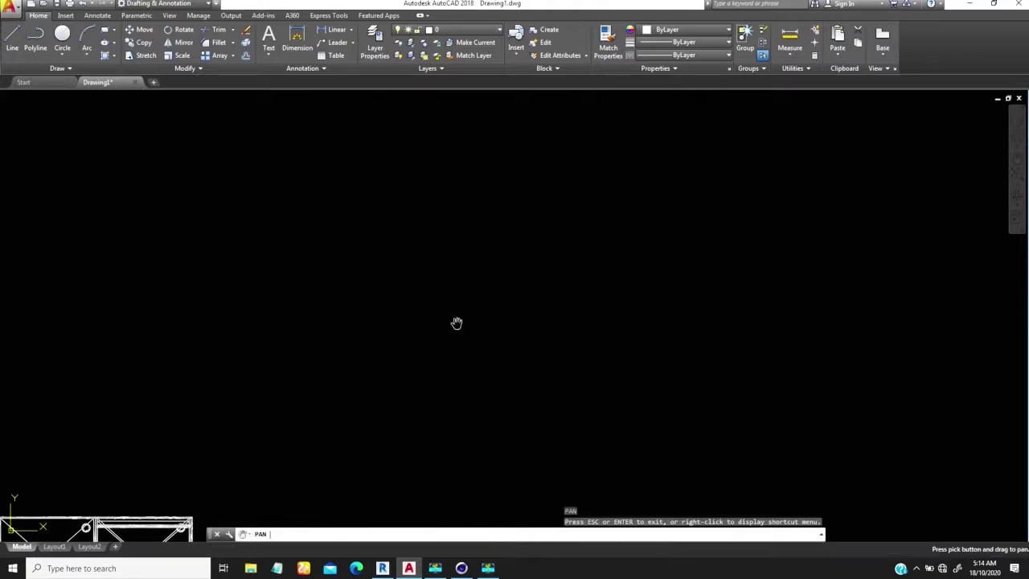
{"action": "mouse_move", "coordinate": [185, 434]}
{"action": "left_mouse_down"}
{"action": "mouse_move", "coordinate": [636, 170]}
{"action": "mouse_move", "coordinate": [599, 167]}
{"action": "left_mouse_up"}
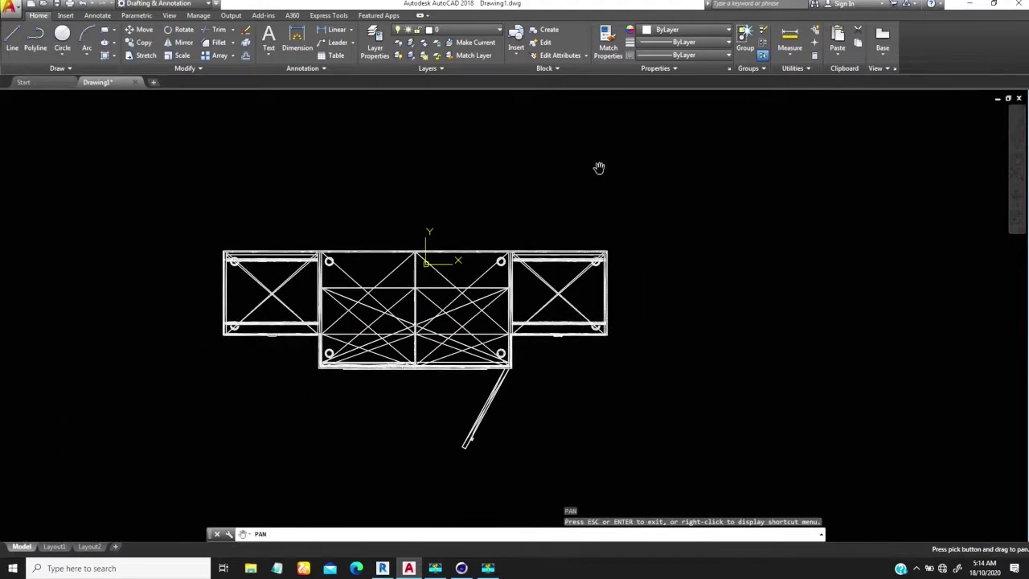
{"action": "key", "text": "Escape"}
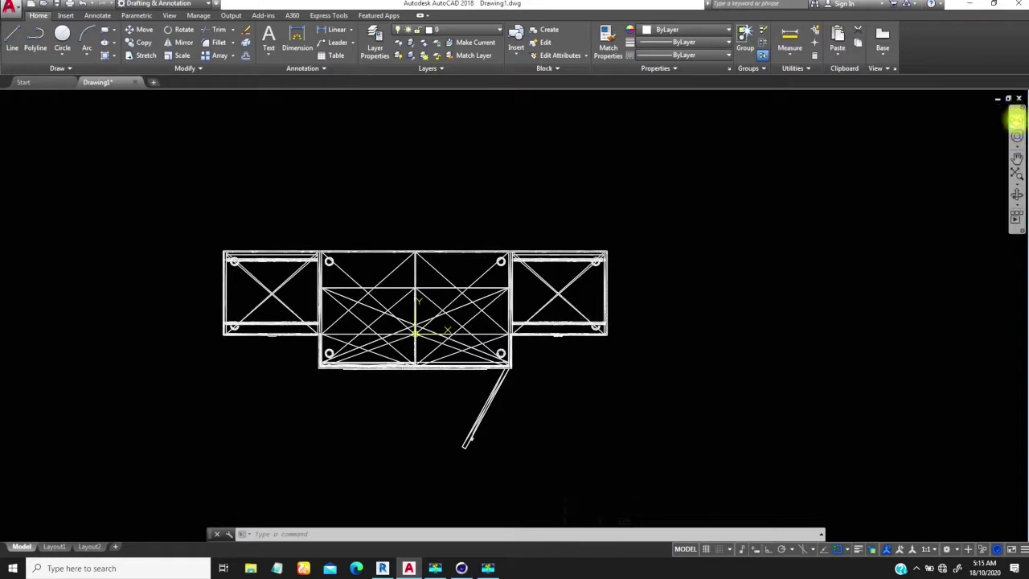
{"action": "left_click", "coordinate": [1016, 119]}
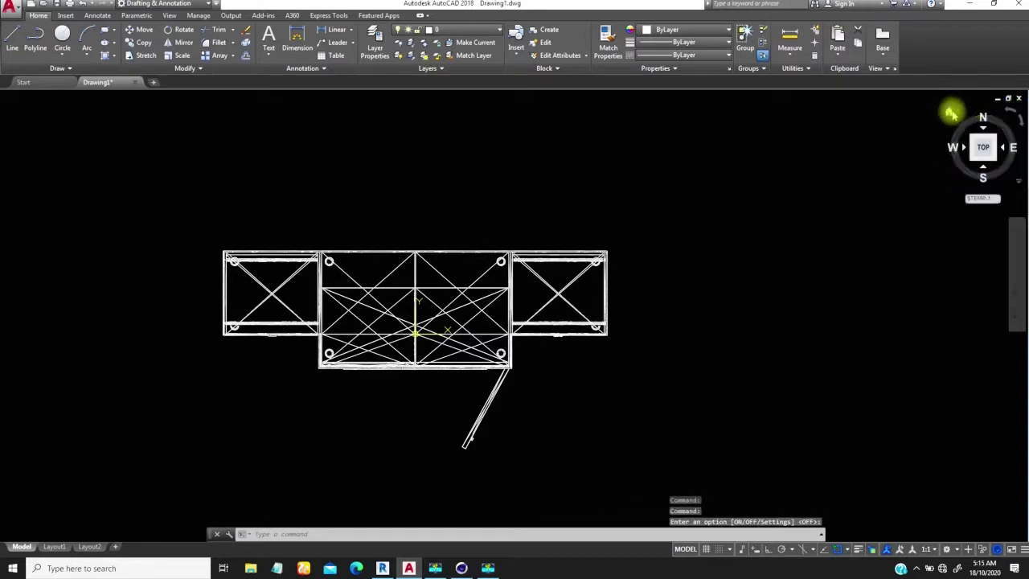
{"action": "left_click", "coordinate": [951, 113]}
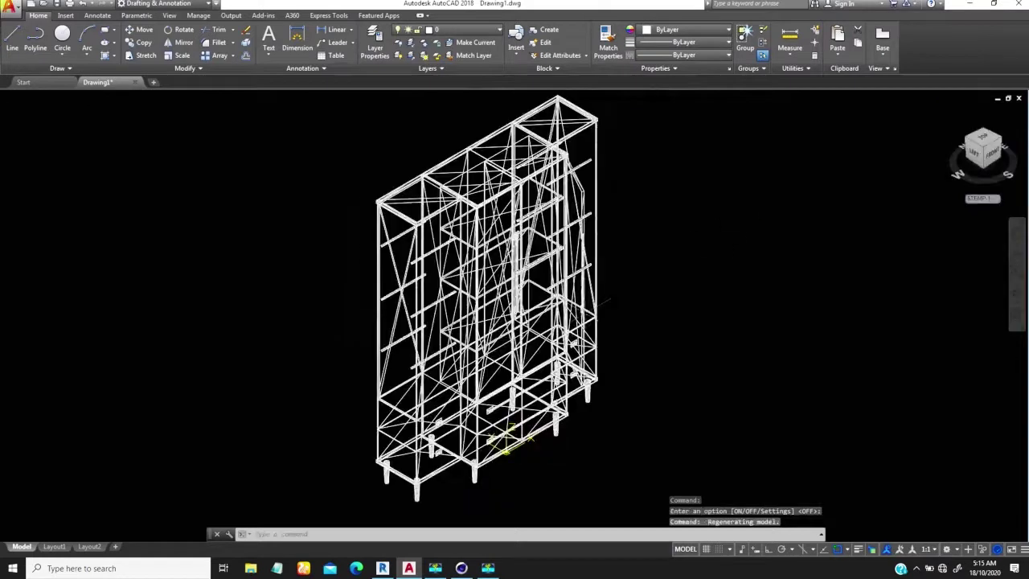
- Display the imported shelf model in the Conceptual visual style
{"action": "left_click", "coordinate": [73, 97]}
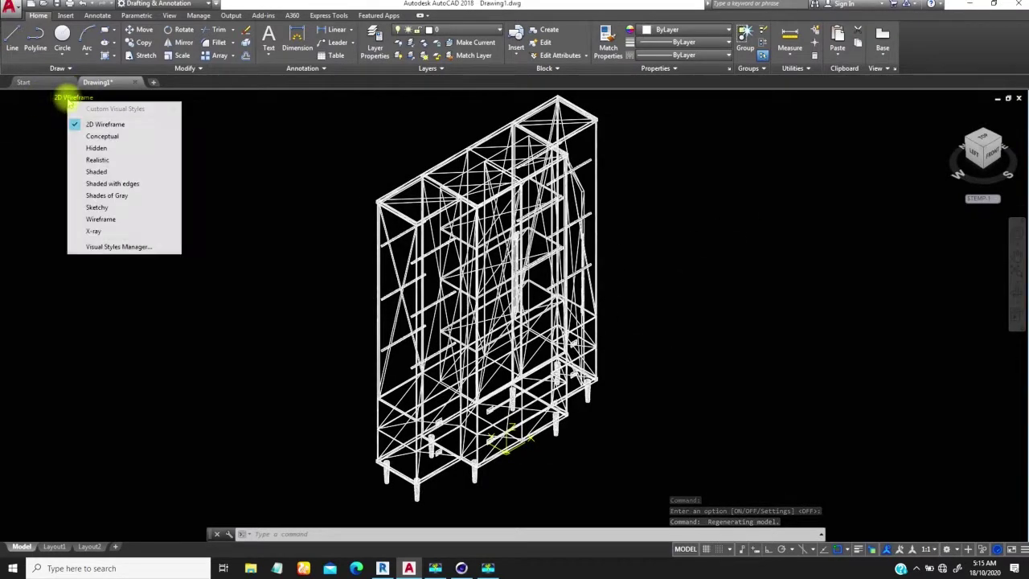
{"action": "left_click", "coordinate": [87, 137]}
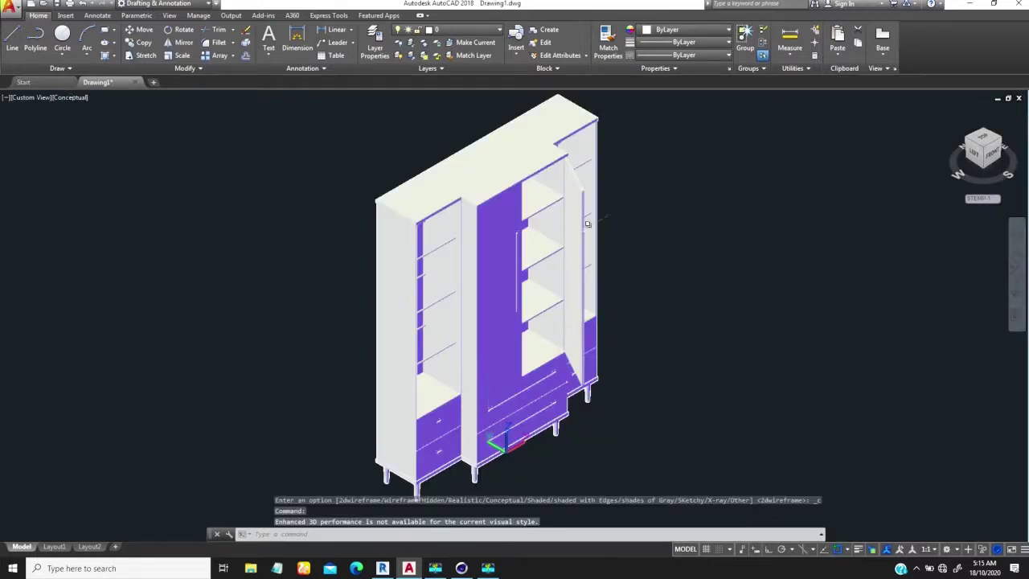
{"action": "scroll", "coordinate": [599, 254], "scroll_direction": "down", "scroll_amount": 5}
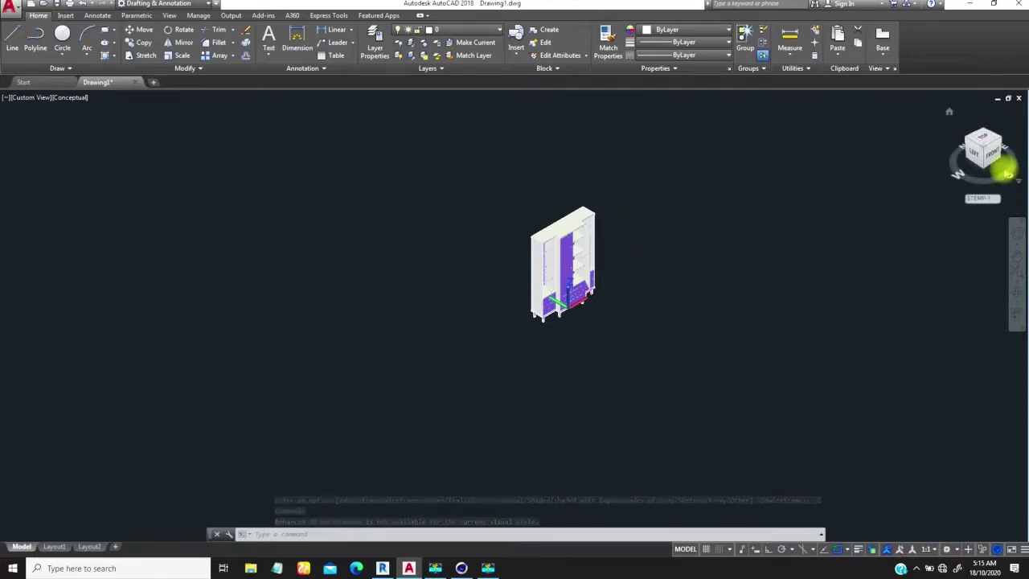
{"action": "mouse_move", "coordinate": [995, 181]}
{"action": "left_mouse_down"}
{"action": "mouse_move", "coordinate": [916, 182]}
{"action": "mouse_move", "coordinate": [898, 168]}
{"action": "mouse_move", "coordinate": [726, 145]}
{"action": "mouse_move", "coordinate": [864, 149]}
{"action": "mouse_move", "coordinate": [848, 158]}
{"action": "mouse_move", "coordinate": [871, 160]}
{"action": "left_mouse_up"}
{"action": "key", "text": "Escape"}
{"action": "key", "text": "Escape"}
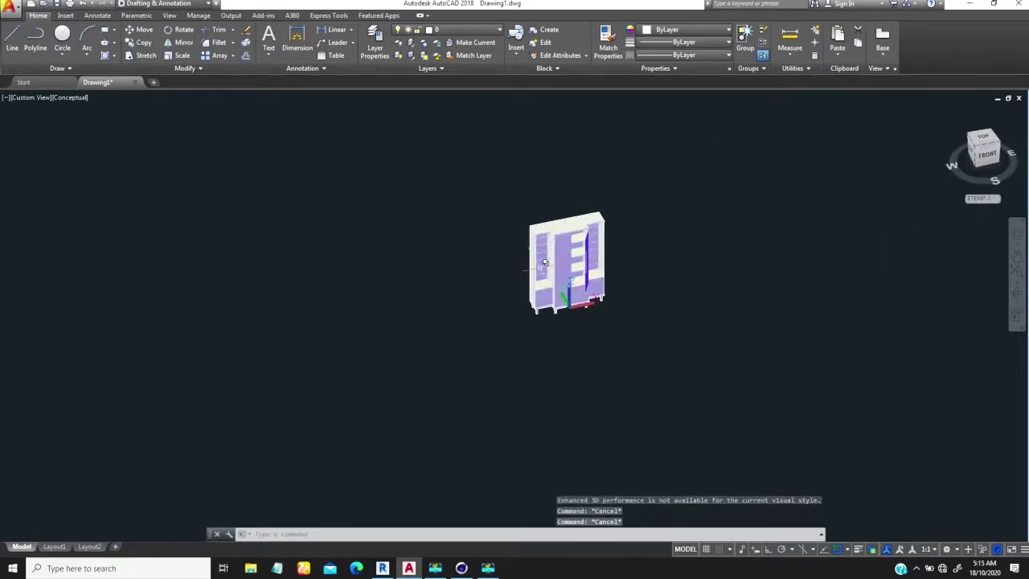
- Open the Layer Properties Manager, undock it, and place it below the shelf so both the layers and model are visible
{"action": "left_click", "coordinate": [373, 36]}
{"action": "left_click", "coordinate": [374, 39]}
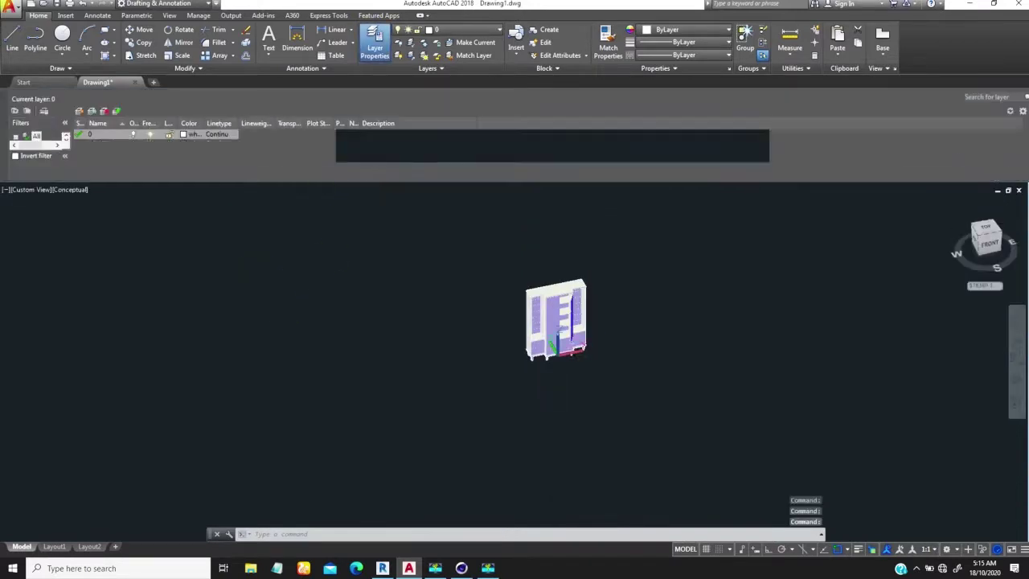
{"action": "left_click", "coordinate": [19, 137]}
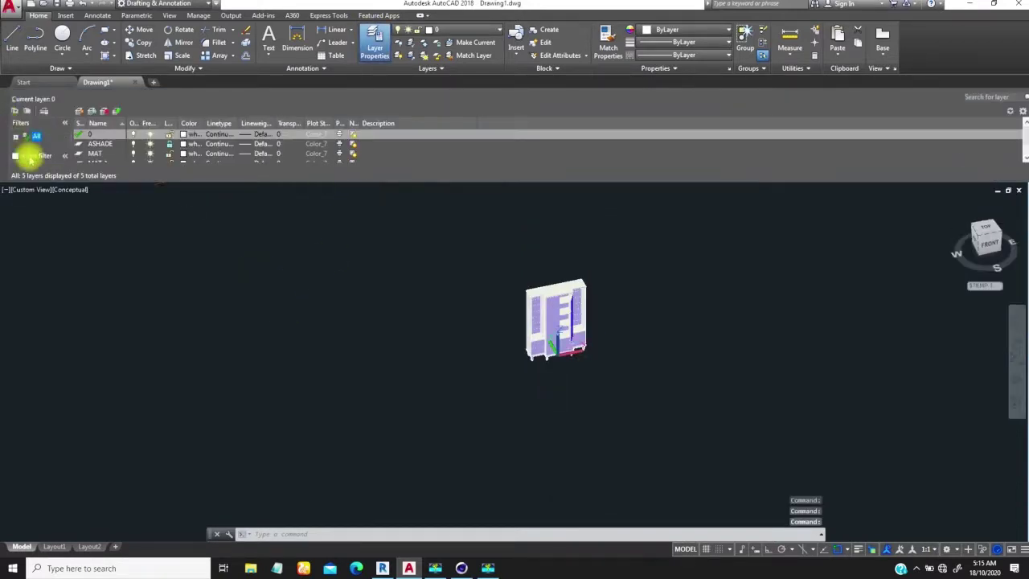
{"action": "mouse_move", "coordinate": [7, 138]}
{"action": "left_mouse_down"}
{"action": "mouse_move", "coordinate": [172, 230]}
{"action": "mouse_move", "coordinate": [140, 246]}
{"action": "mouse_move", "coordinate": [149, 251]}
{"action": "left_mouse_up"}
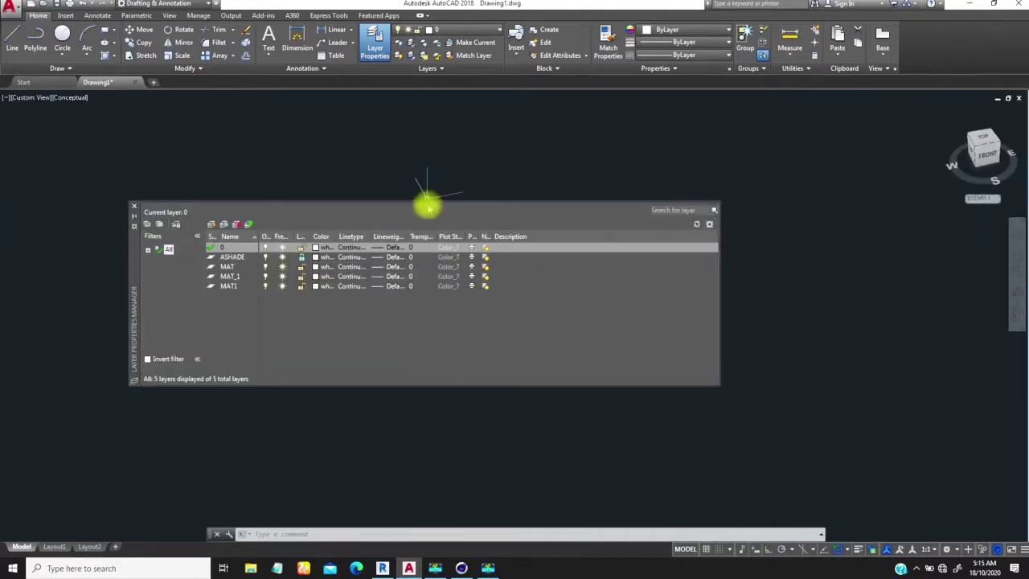
{"action": "mouse_move", "coordinate": [138, 333]}
{"action": "left_mouse_down"}
{"action": "mouse_move", "coordinate": [259, 378]}
{"action": "mouse_move", "coordinate": [314, 459]}
{"action": "mouse_move", "coordinate": [225, 464]}
{"action": "left_mouse_up"}
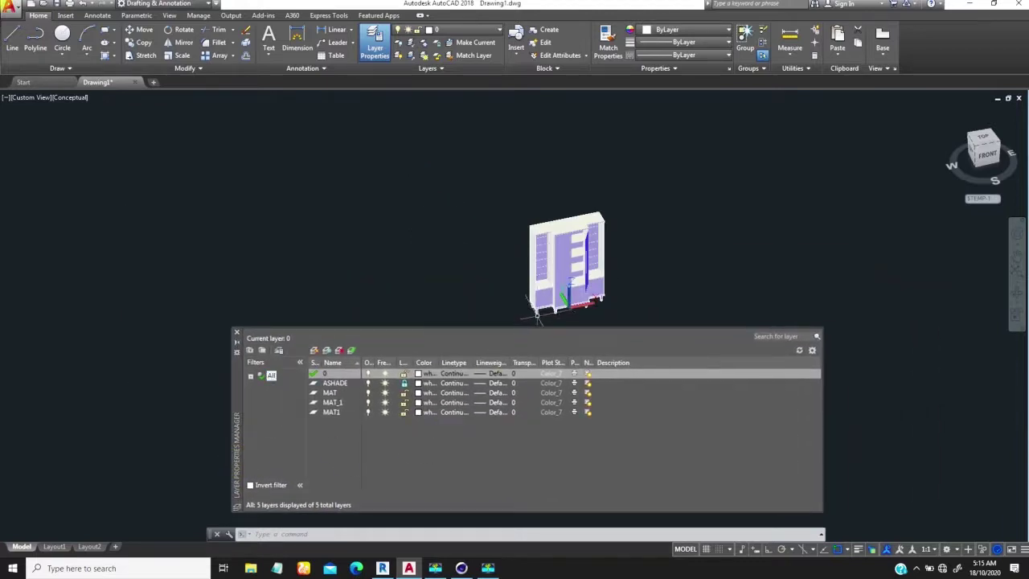
- Identify the layer of the shelf's legs and rename layer MAT as Leg
{"action": "left_click", "coordinate": [537, 315]}
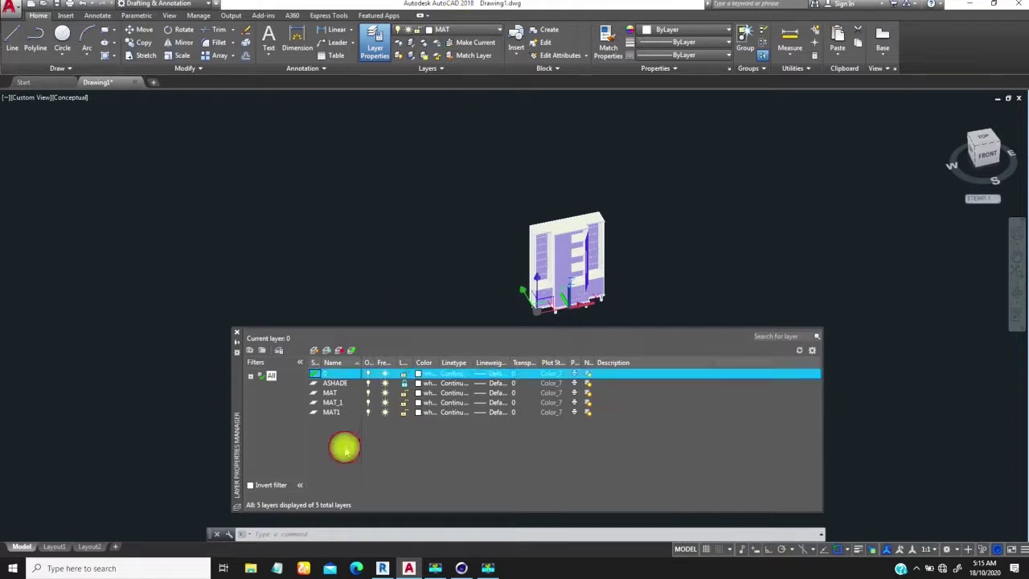
{"action": "left_click", "coordinate": [330, 393]}
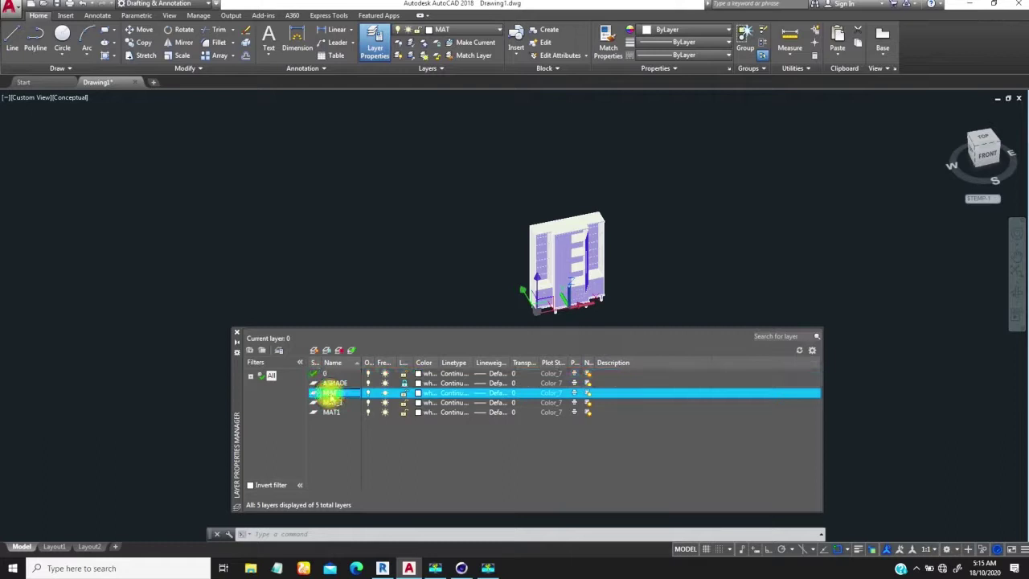
{"action": "left_click", "coordinate": [330, 393]}
{"action": "type", "text": "L"}
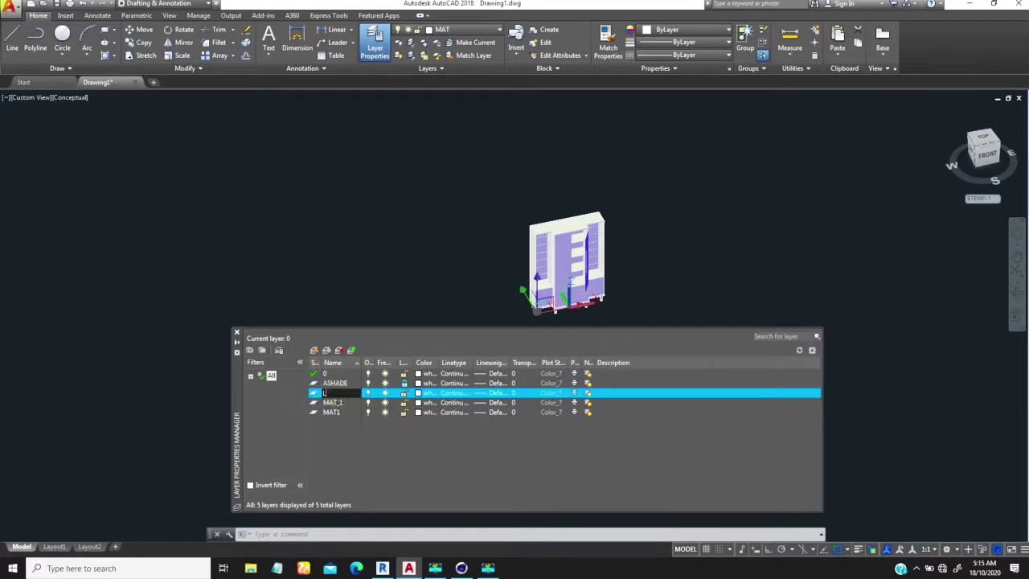
{"action": "type", "text": "eg"}
{"action": "left_click", "coordinate": [346, 392]}
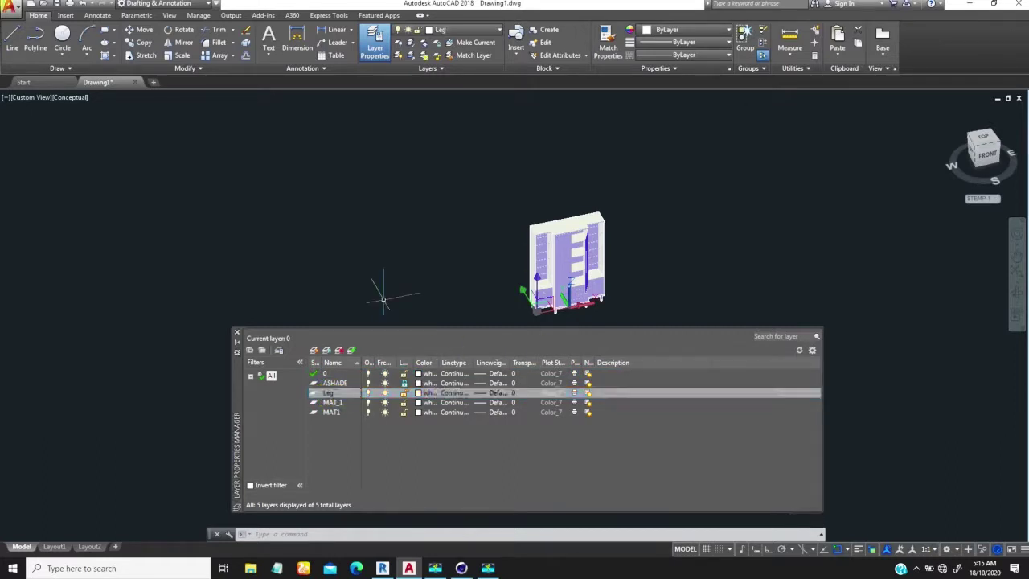
{"action": "key", "text": "Escape"}
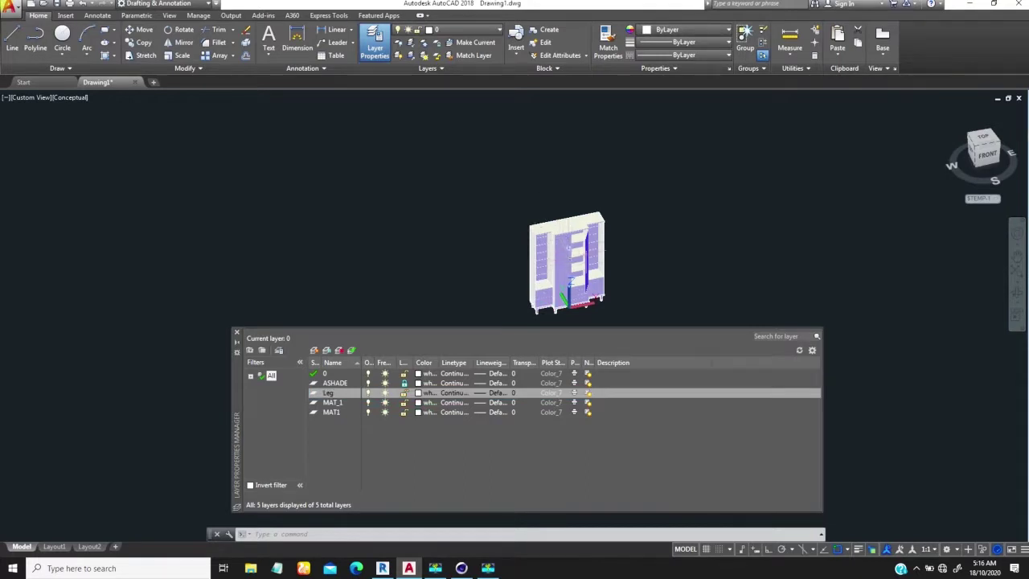
- Identify the layer of the shelf's main carcass mesh and rename layer MAT_1 as Body
{"action": "left_click", "coordinate": [566, 259]}
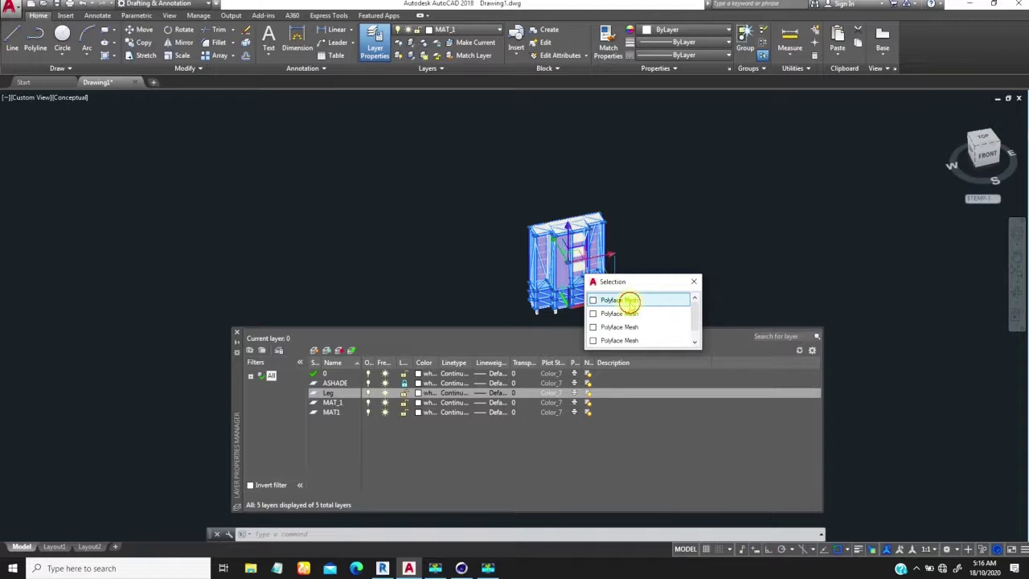
{"action": "left_click", "coordinate": [630, 300]}
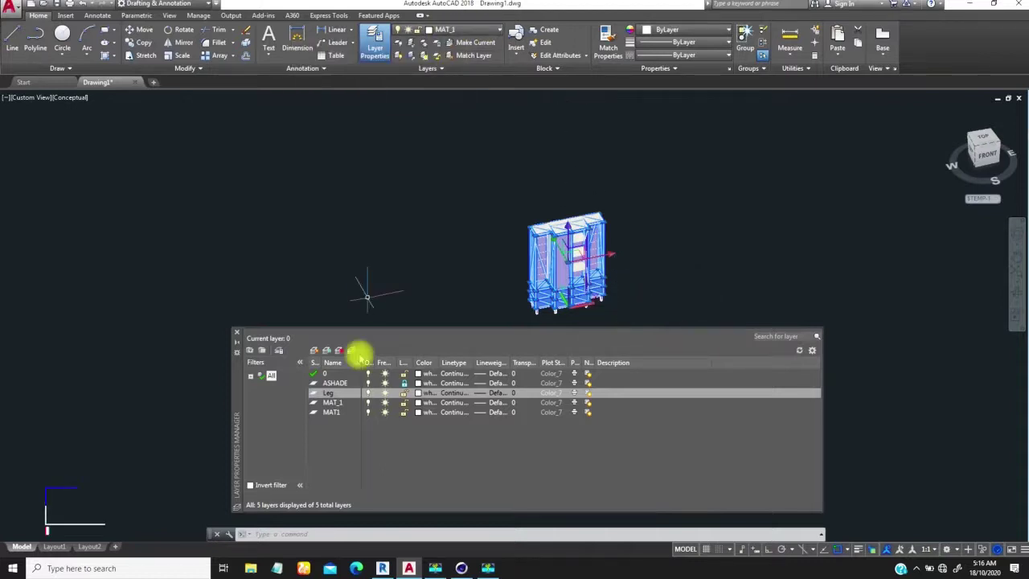
{"action": "left_click", "coordinate": [332, 401]}
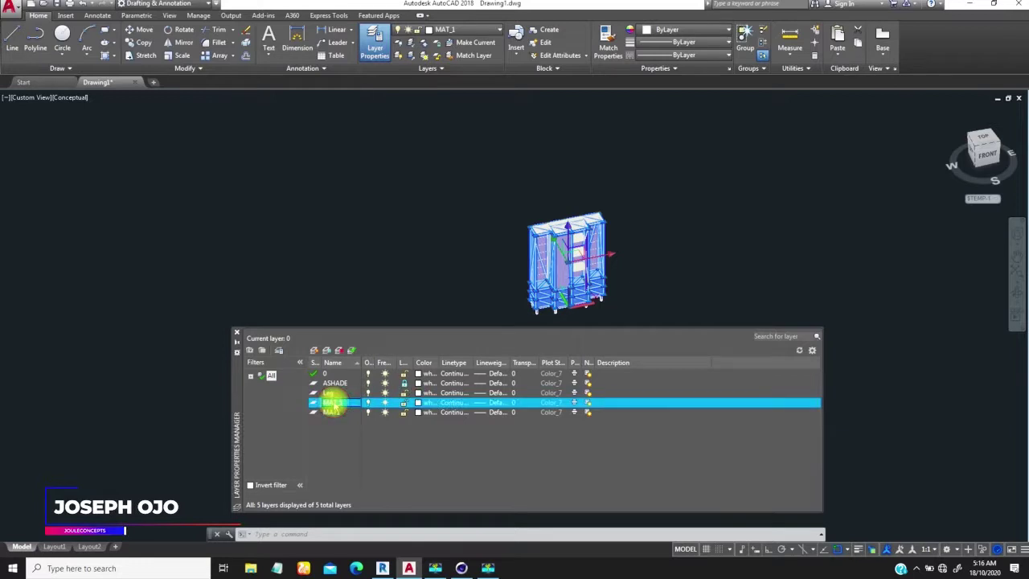
{"action": "type", "text": "Body"}
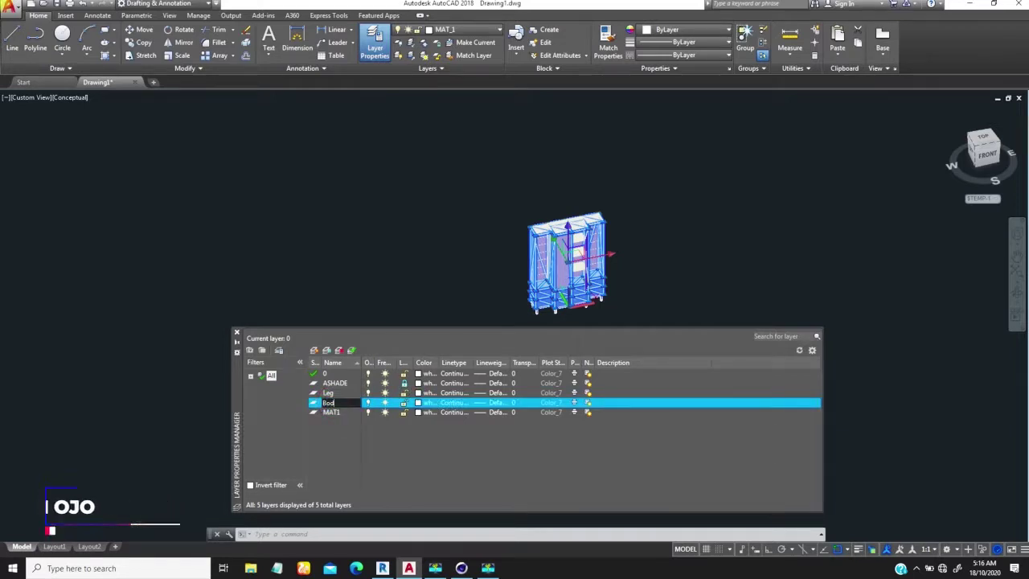
- Rename layer MAT1 as Padding and close the Layer Properties Manager
{"action": "left_click", "coordinate": [332, 412]}
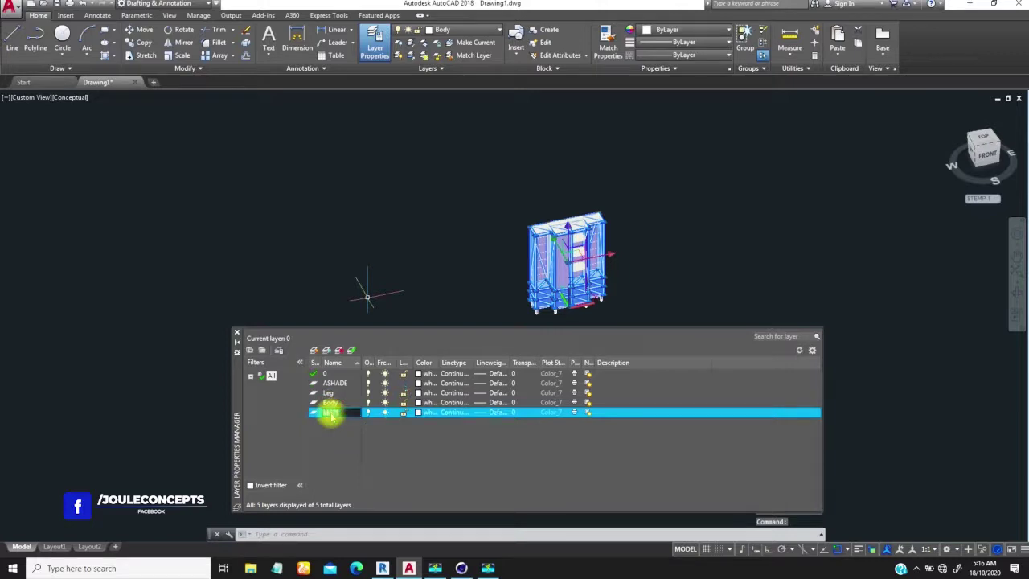
{"action": "type", "text": "Paddin"}
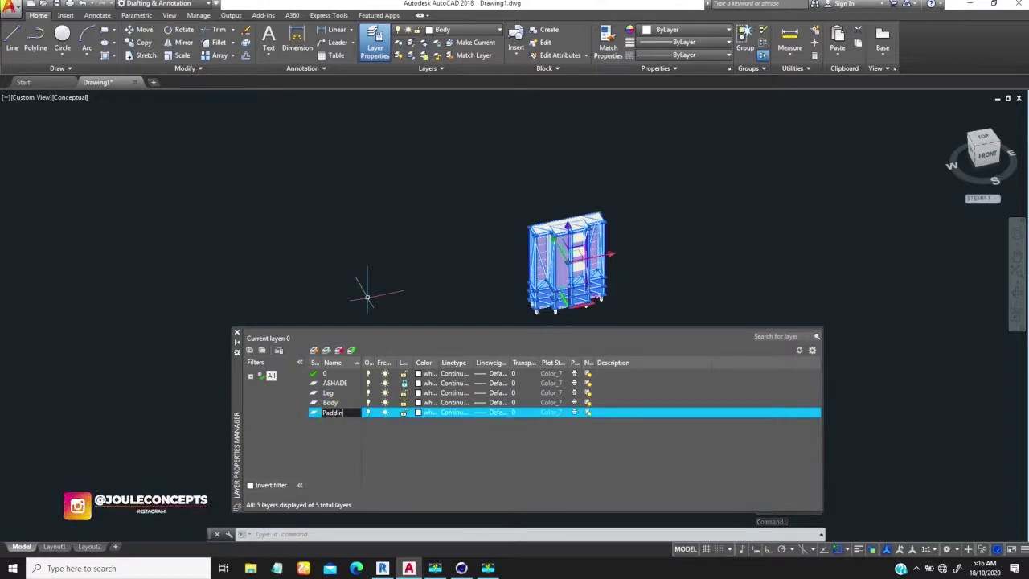
{"action": "type", "text": "g"}
{"action": "key", "text": "Return"}
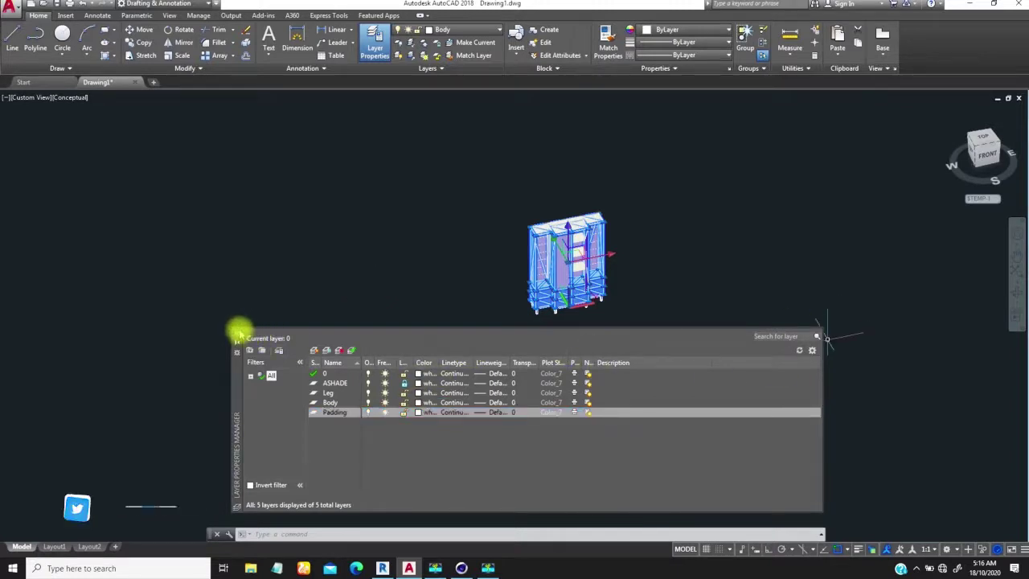
{"action": "left_click", "coordinate": [238, 336]}
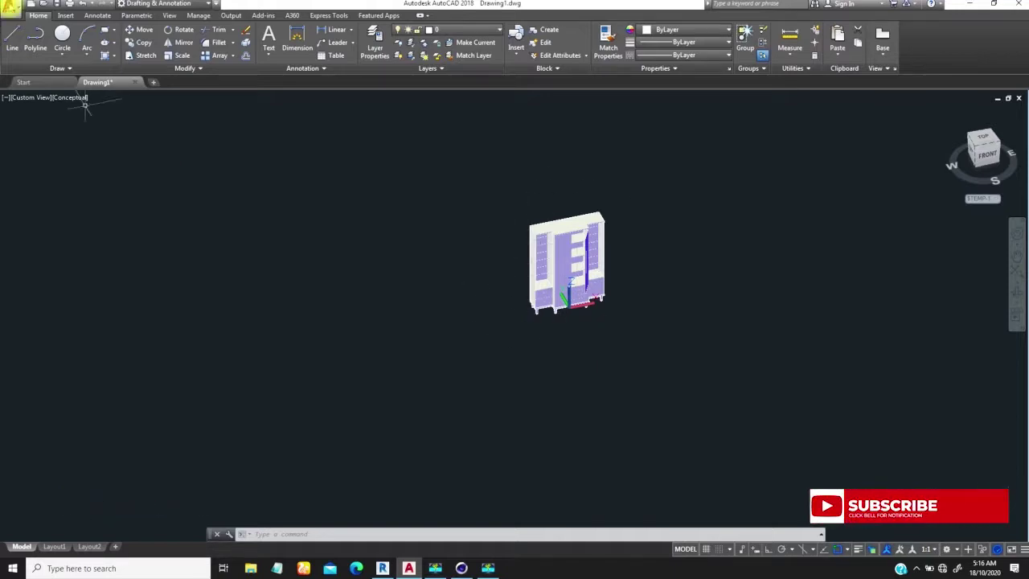
- Save the drawing as an AutoCAD 2018 DWG over the existing Shelf_to_RevitFam file in C:\Workfiles\ACAD
{"action": "left_click", "coordinate": [12, 8]}
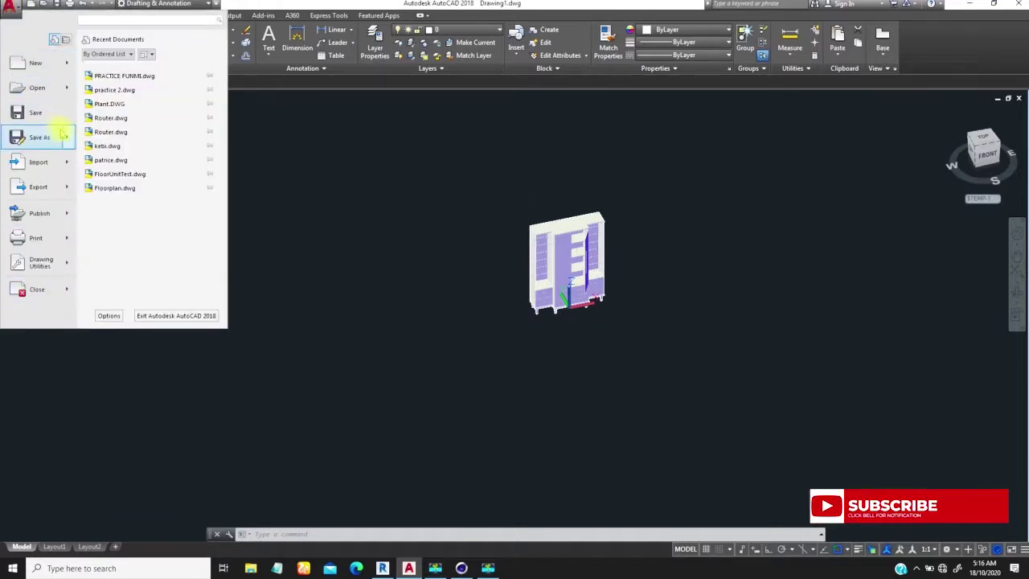
{"action": "mouse_move", "coordinate": [36, 137]}
{"action": "left_click", "coordinate": [149, 69]}
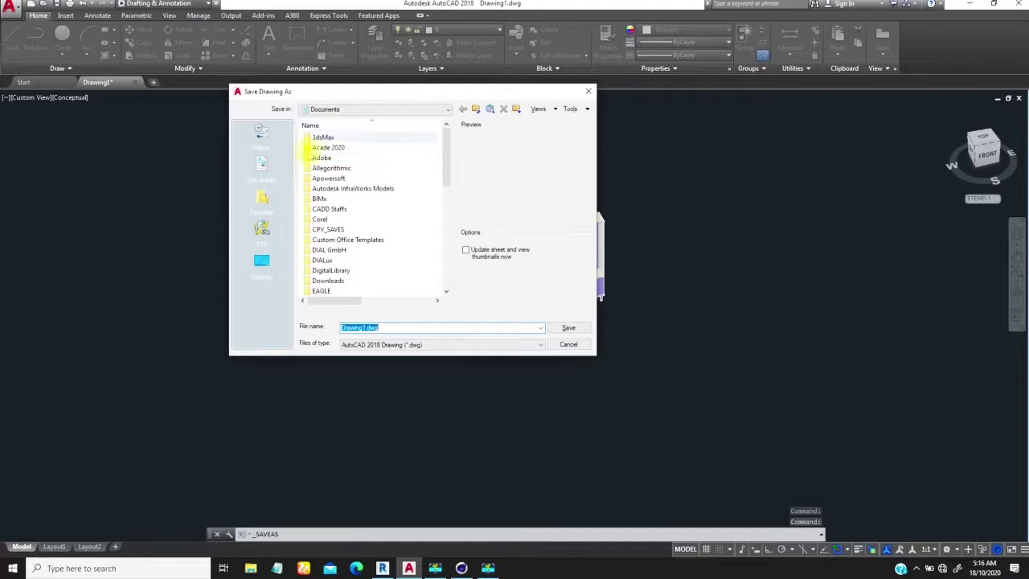
{"action": "left_click", "coordinate": [407, 110]}
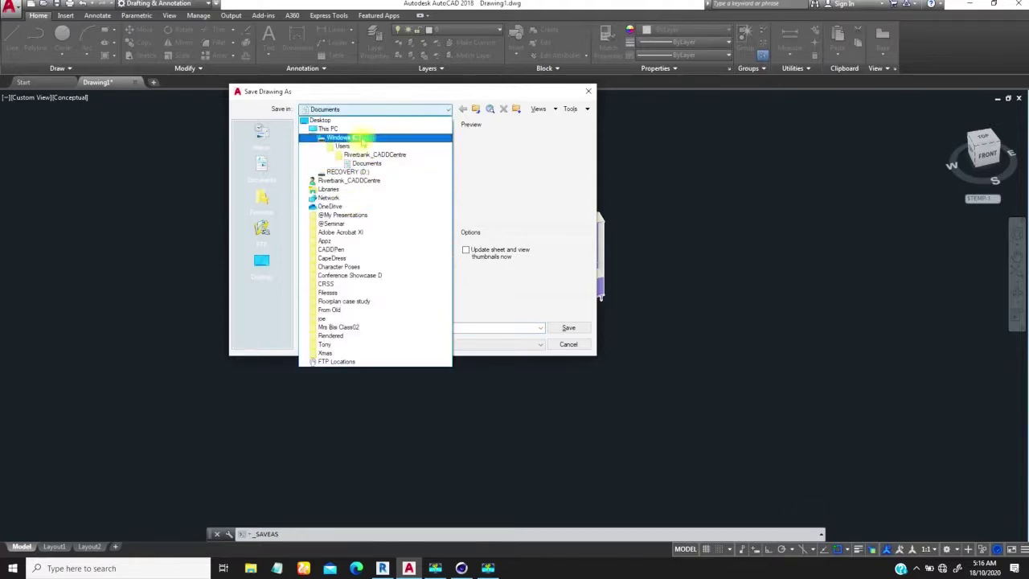
{"action": "left_click", "coordinate": [354, 138]}
{"action": "scroll", "coordinate": [391, 261], "scroll_direction": "down", "scroll_amount": 5}
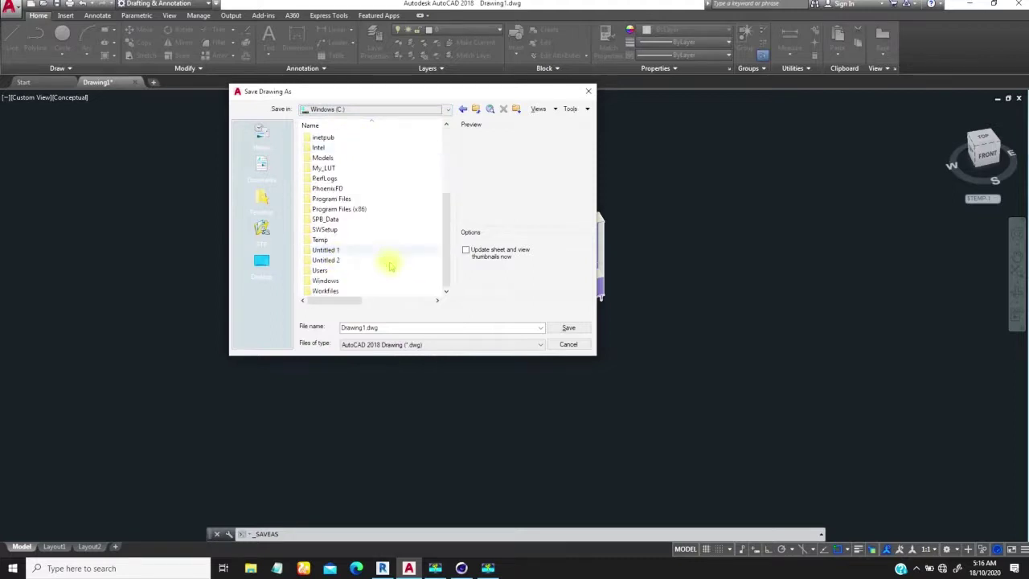
{"action": "double_click", "coordinate": [327, 290]}
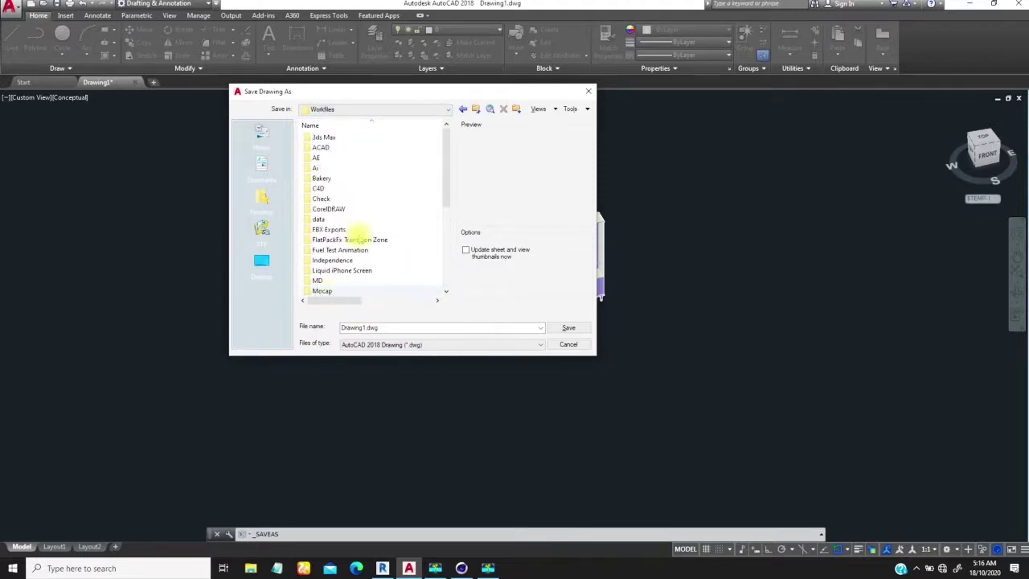
{"action": "left_click", "coordinate": [324, 145]}
{"action": "double_click", "coordinate": [323, 145]}
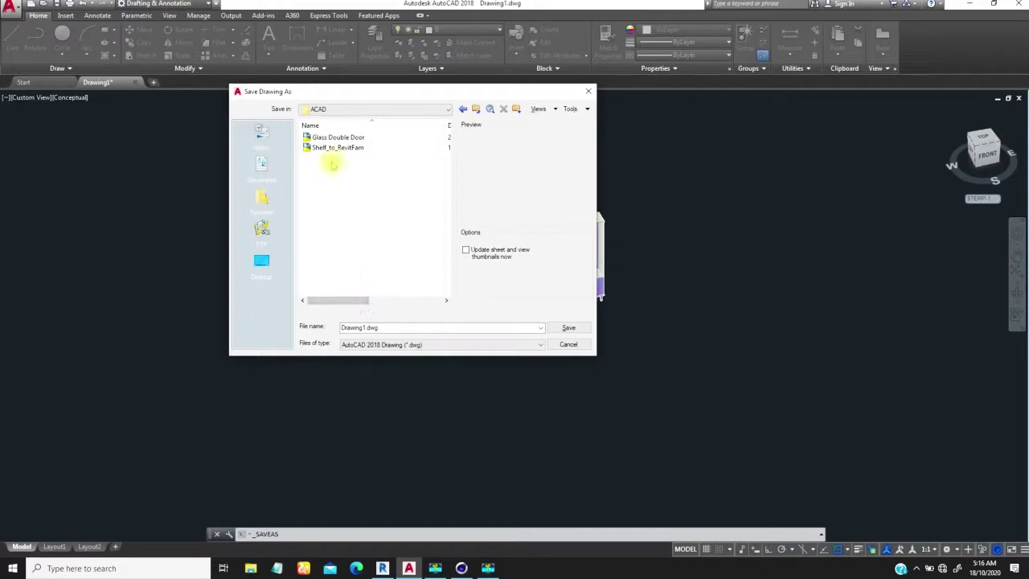
{"action": "left_click", "coordinate": [329, 152]}
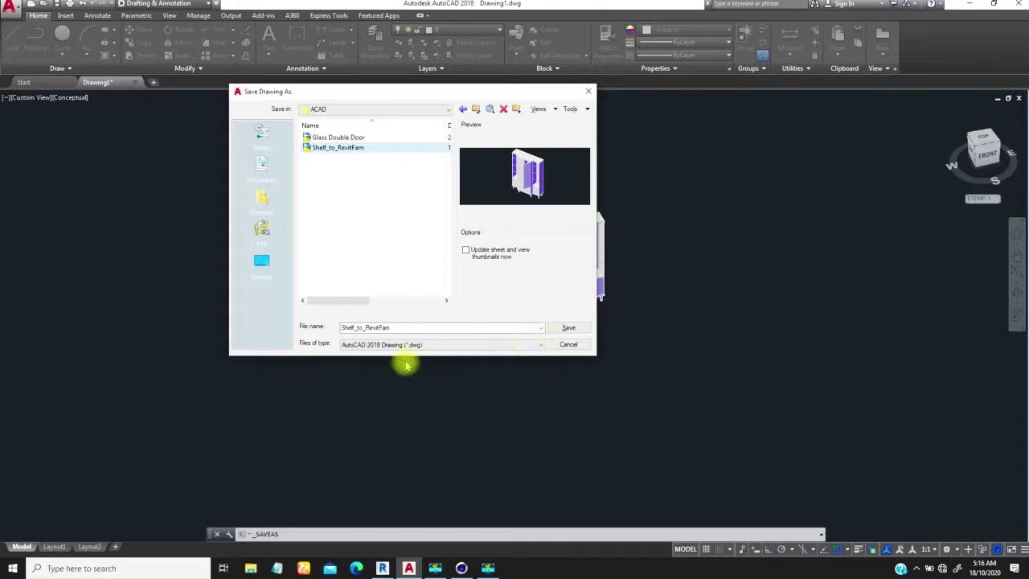
{"action": "left_click", "coordinate": [568, 329]}
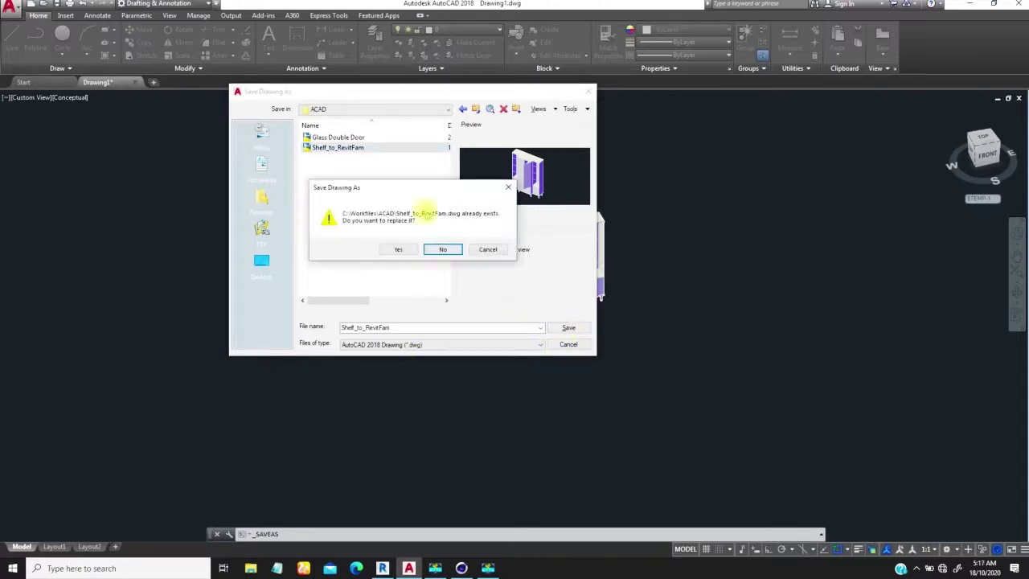
{"action": "left_click", "coordinate": [395, 250]}
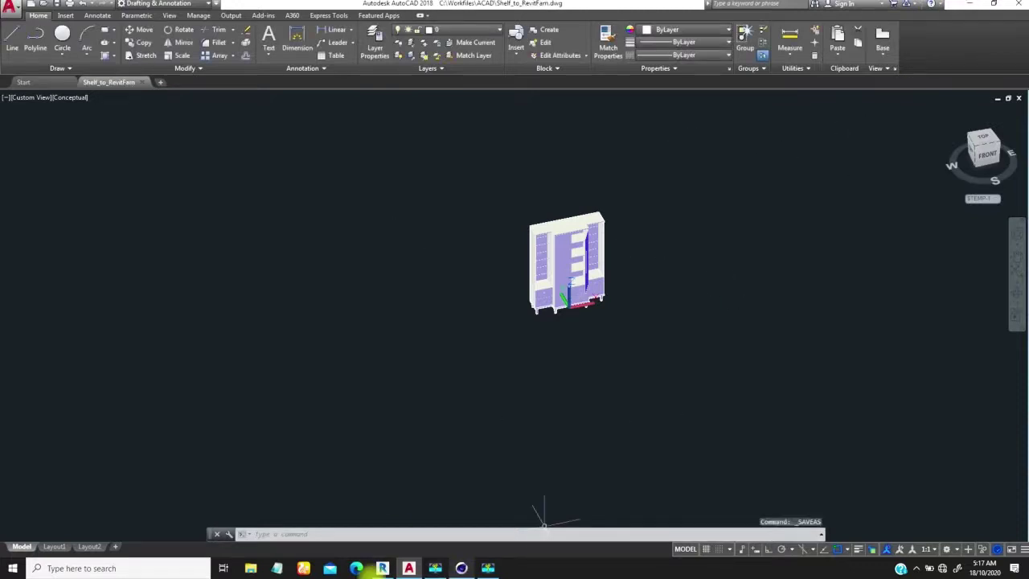
- Switch to Revit and create a new family from the Furniture template
{"action": "left_click", "coordinate": [384, 569]}
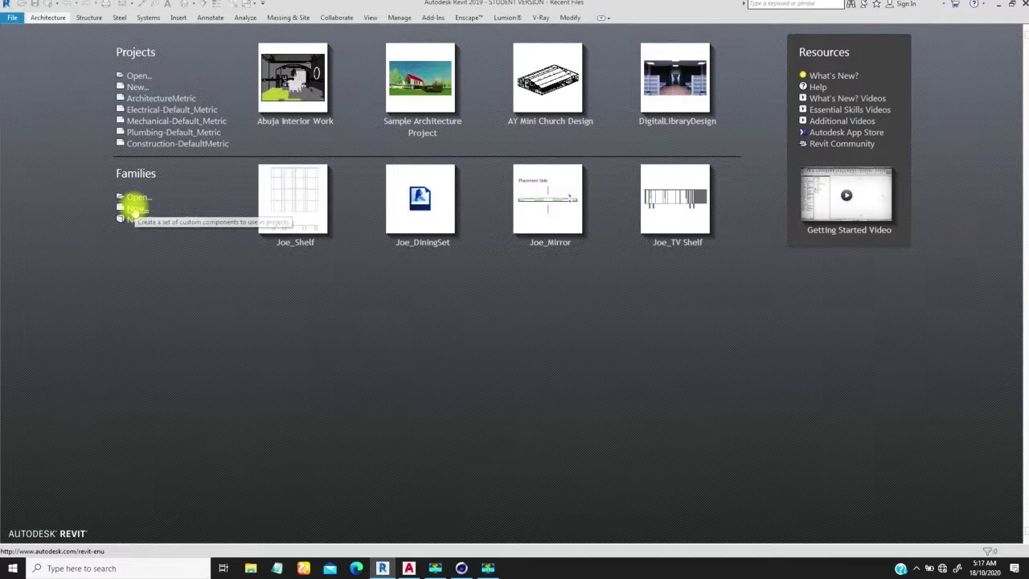
{"action": "left_click", "coordinate": [134, 209]}
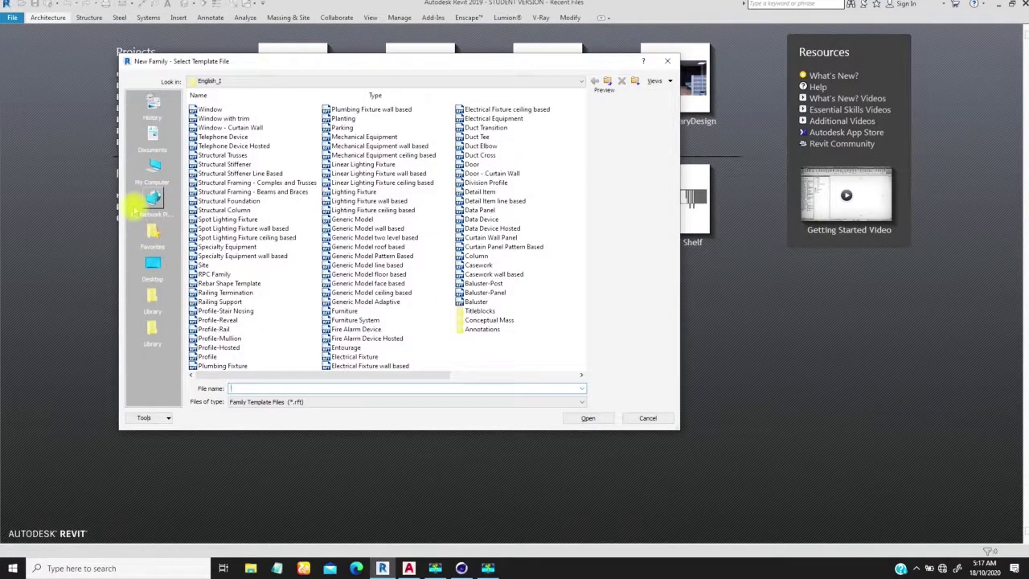
{"action": "left_click", "coordinate": [343, 311]}
{"action": "left_click", "coordinate": [588, 418]}
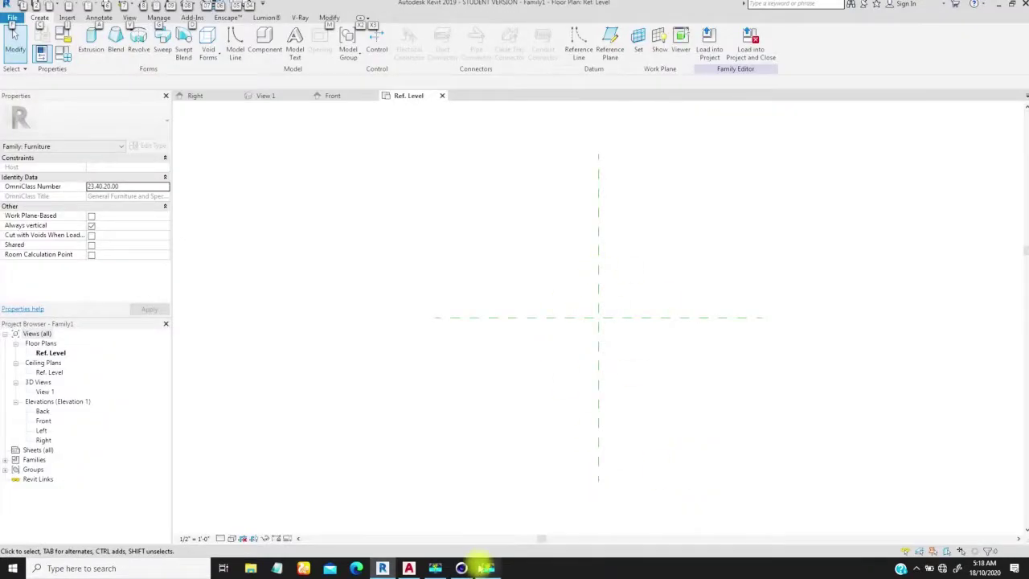
{"action": "left_click", "coordinate": [486, 568]}
{"action": "left_click", "coordinate": [486, 568]}
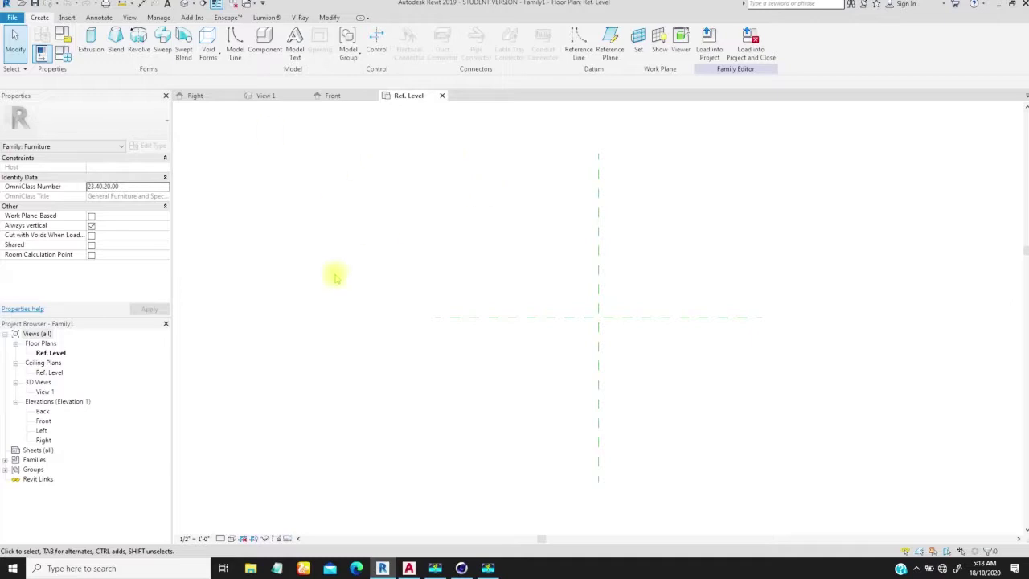
- Import Shelf_to_RevitFam.dwg from C:\Workfiles\ACAD at Ref. Level, with all layers, preserved colors and Auto - Origin to Origin positioning
{"action": "left_click", "coordinate": [67, 18]}
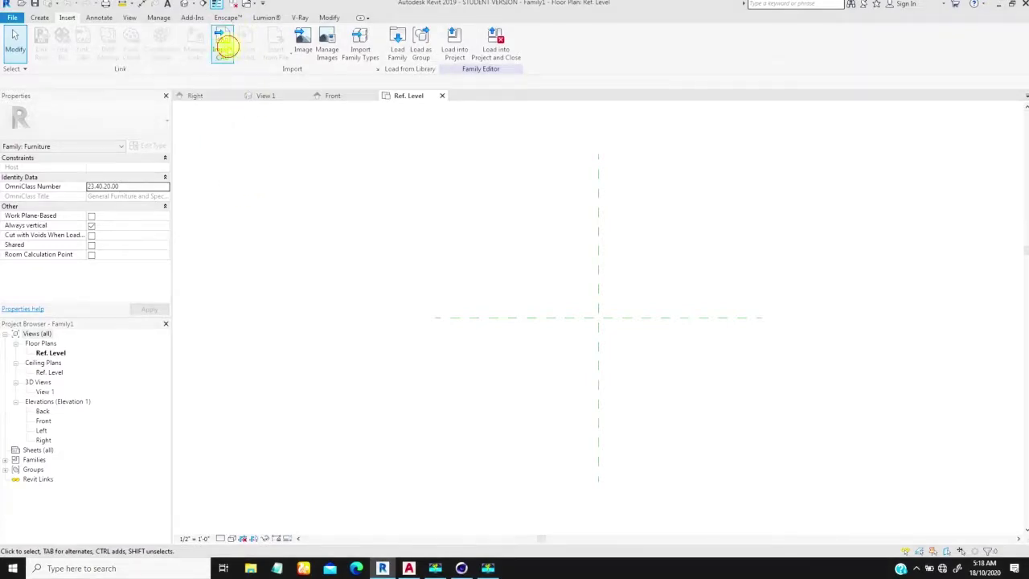
{"action": "left_click", "coordinate": [225, 45]}
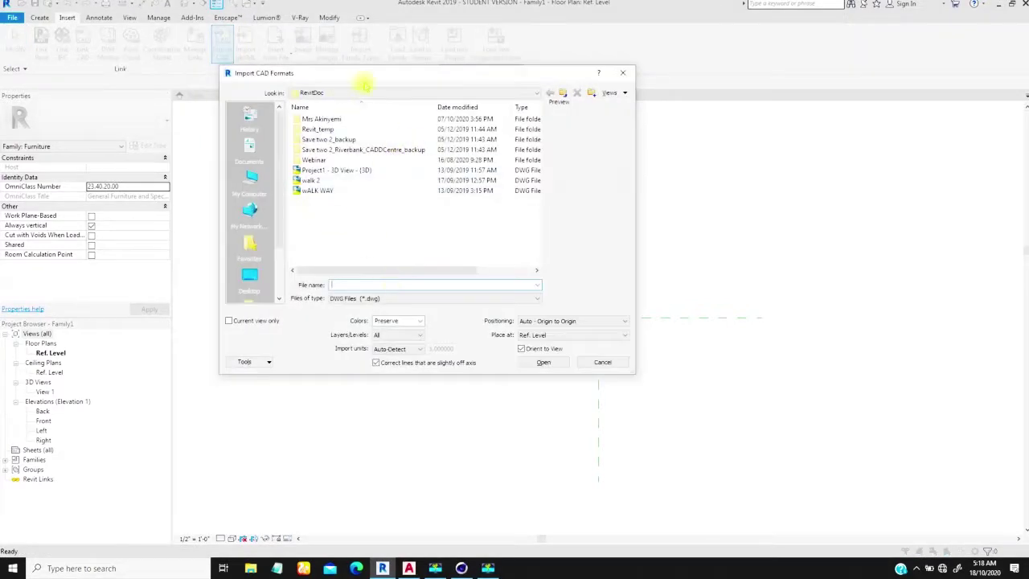
{"action": "left_click", "coordinate": [248, 184]}
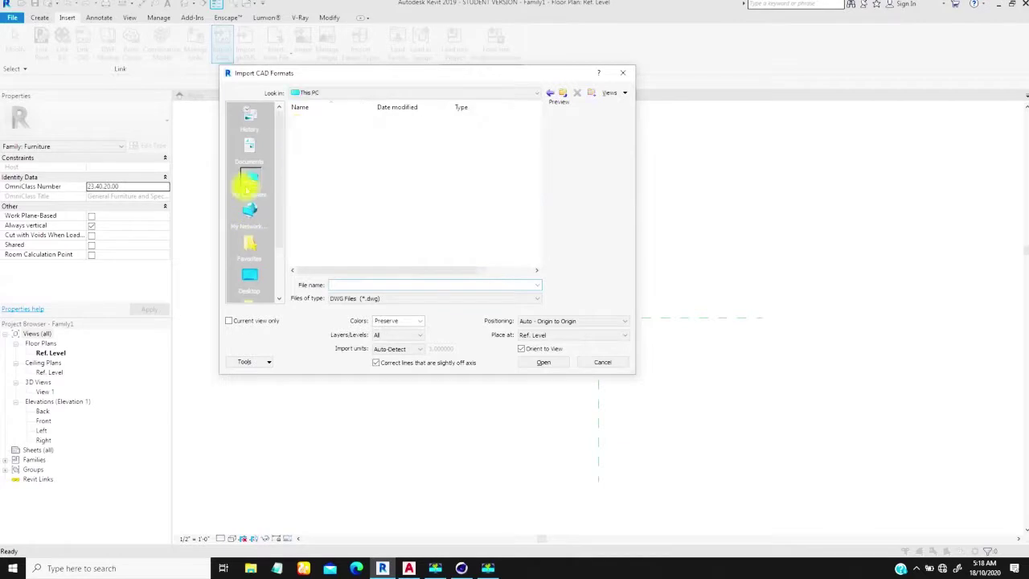
{"action": "double_click", "coordinate": [332, 217]}
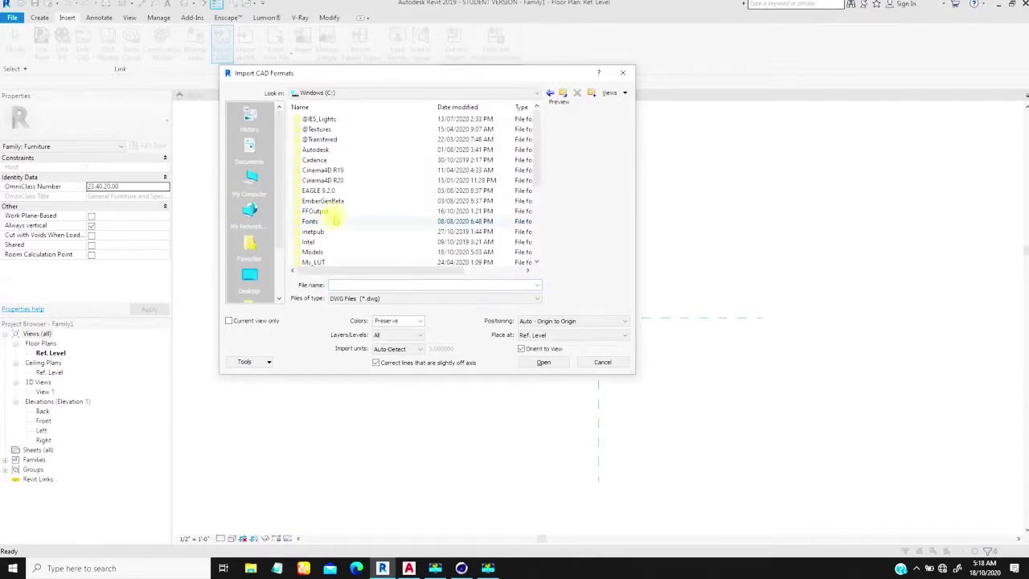
{"action": "scroll", "coordinate": [313, 229], "scroll_direction": "down", "scroll_amount": 2}
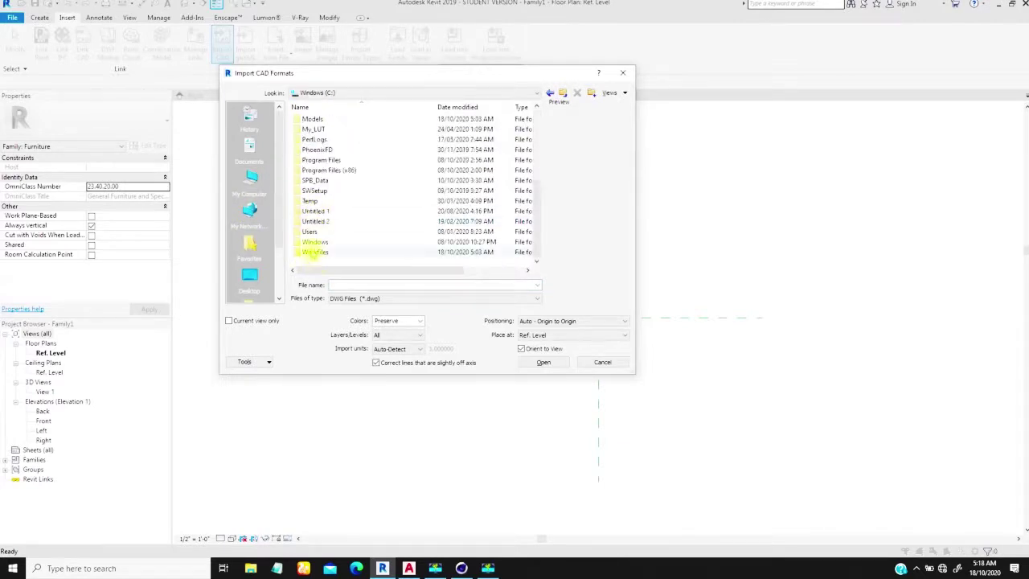
{"action": "double_click", "coordinate": [313, 252]}
{"action": "double_click", "coordinate": [313, 130]}
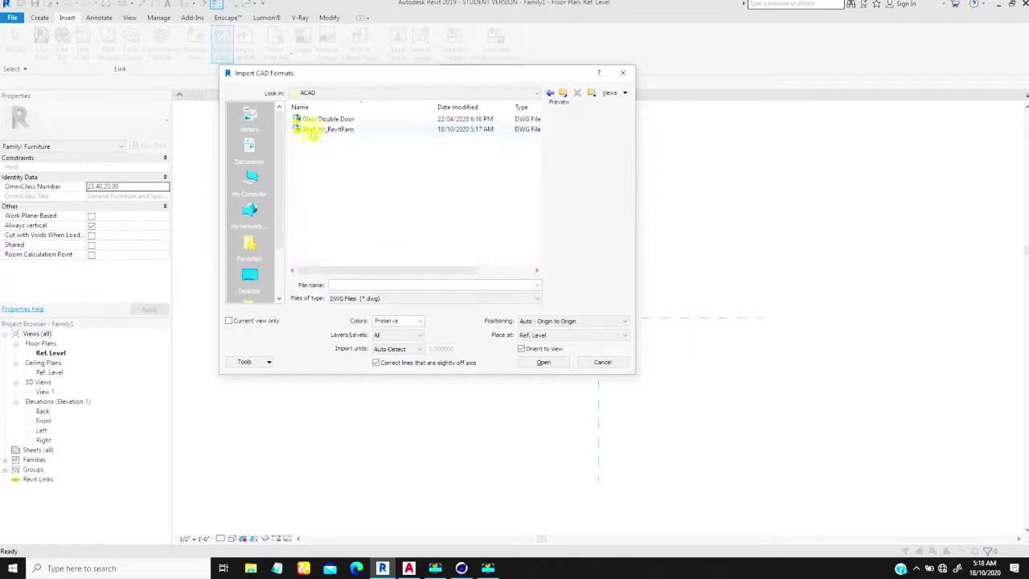
{"action": "left_click", "coordinate": [328, 129]}
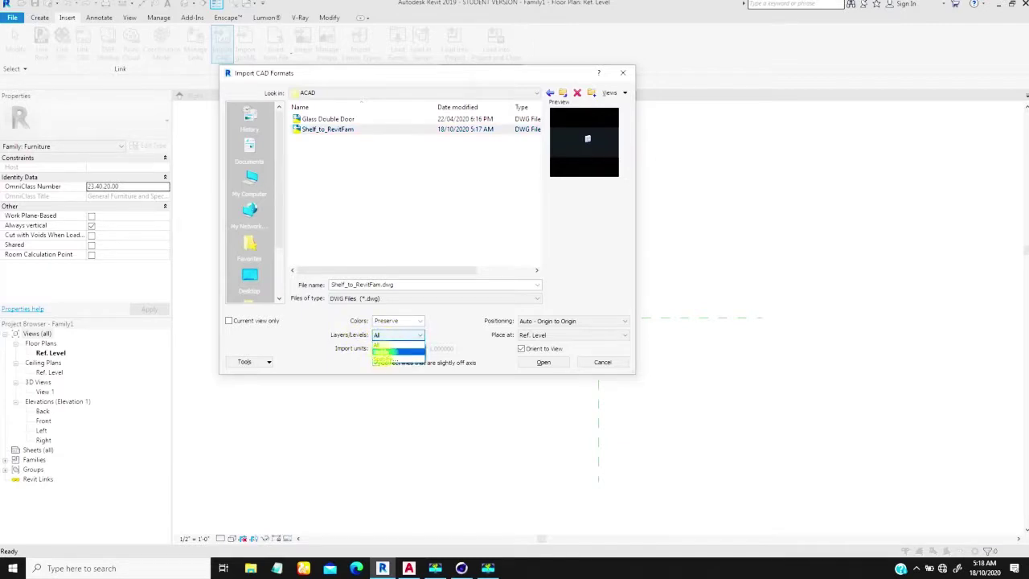
{"action": "left_click", "coordinate": [348, 334]}
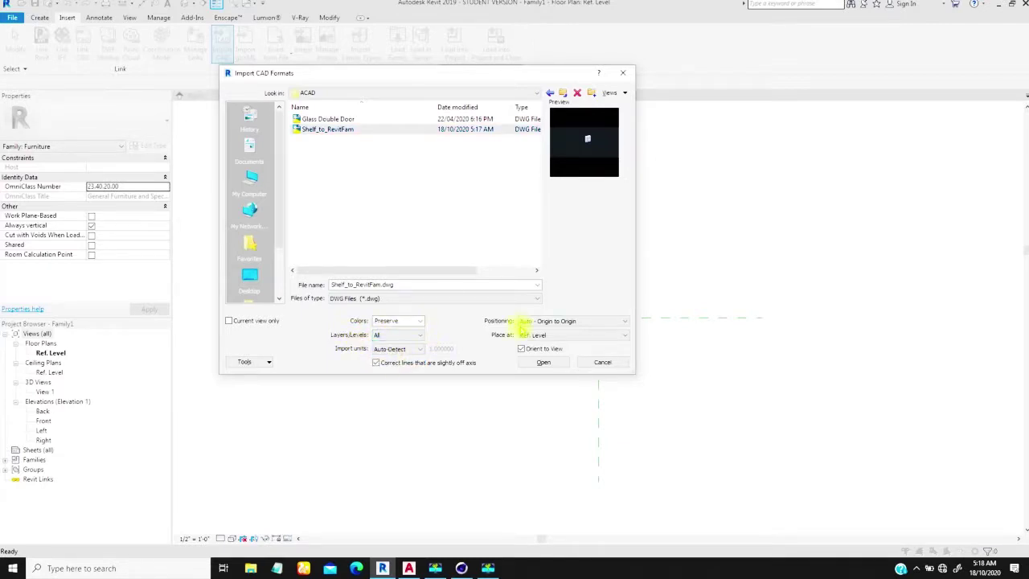
{"action": "left_click", "coordinate": [542, 362]}
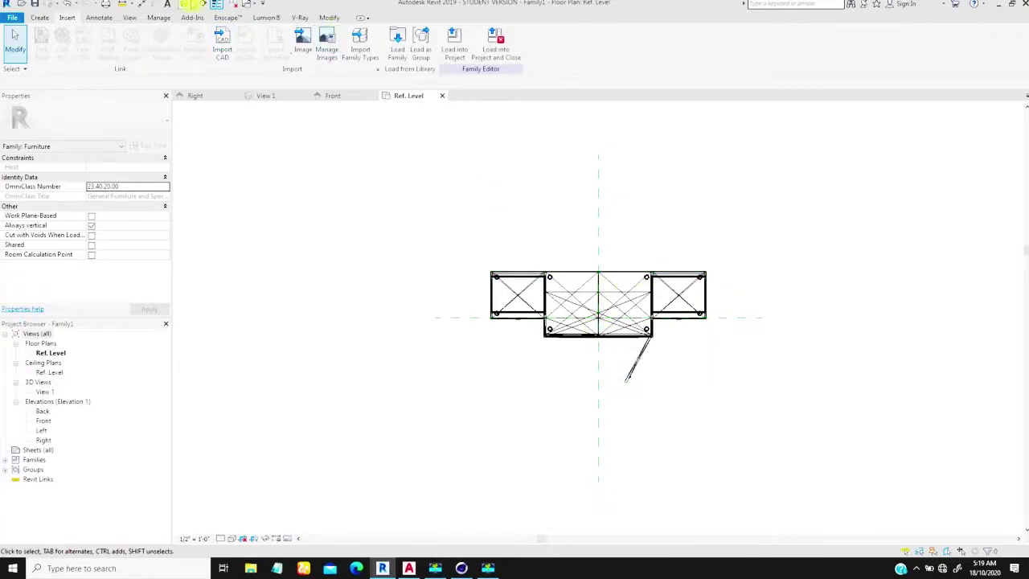
- Open the default 3D view of the imported shelf and set its visual style to Shaded
{"action": "left_click", "coordinate": [185, 5]}
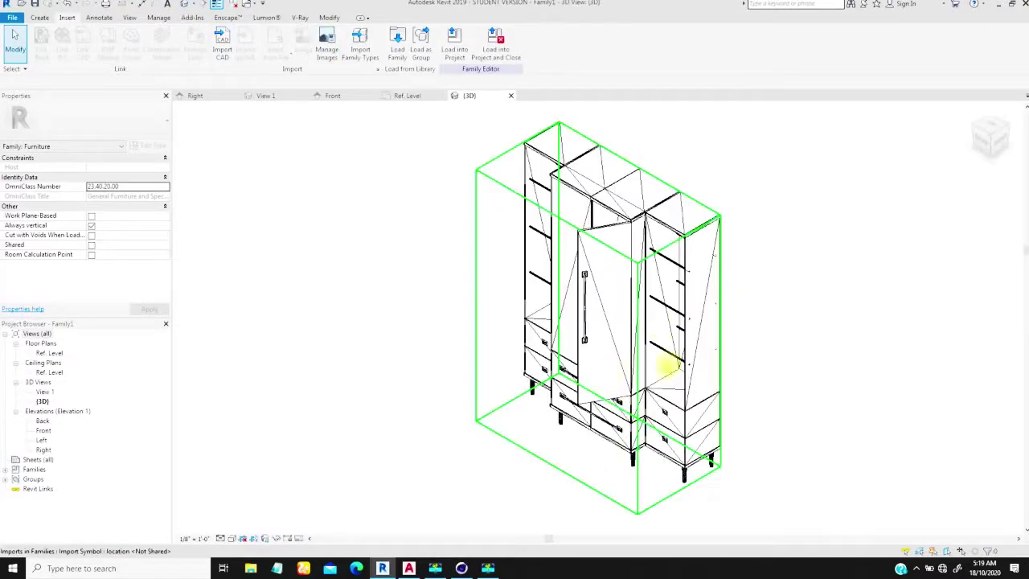
{"action": "left_click", "coordinate": [242, 538]}
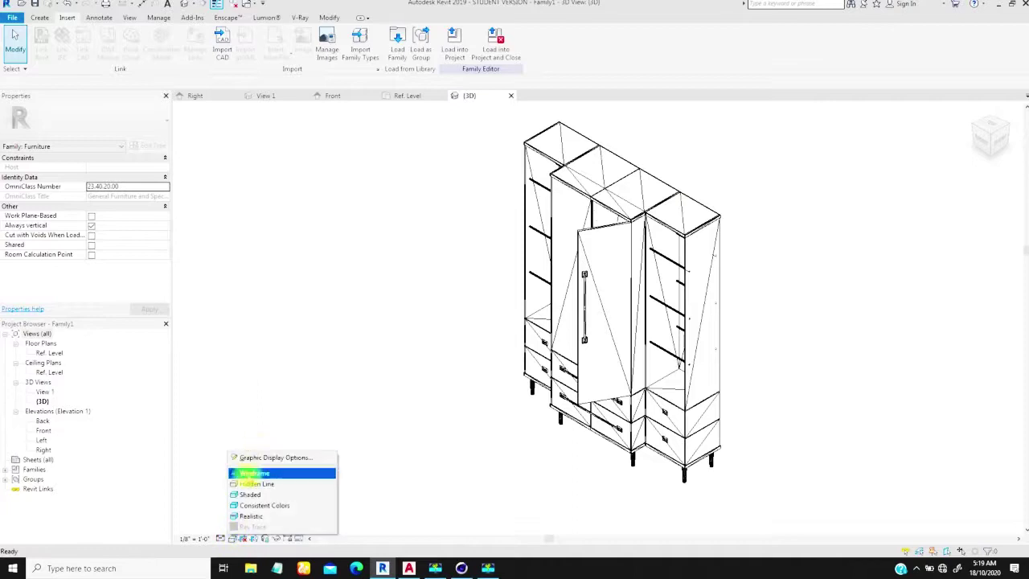
{"action": "left_click", "coordinate": [248, 494]}
{"action": "left_click", "coordinate": [659, 191]}
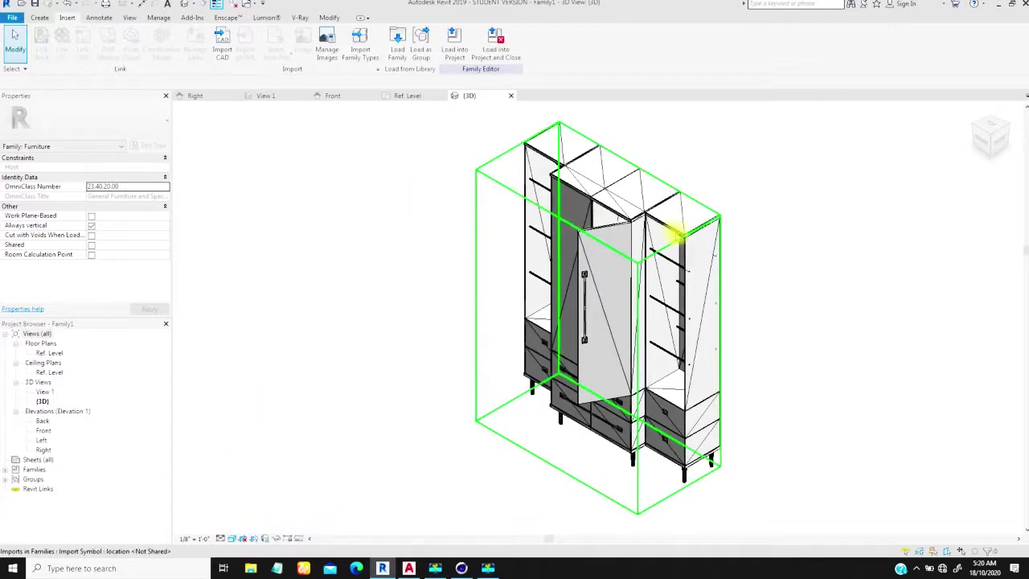
{"action": "key", "text": "Escape"}
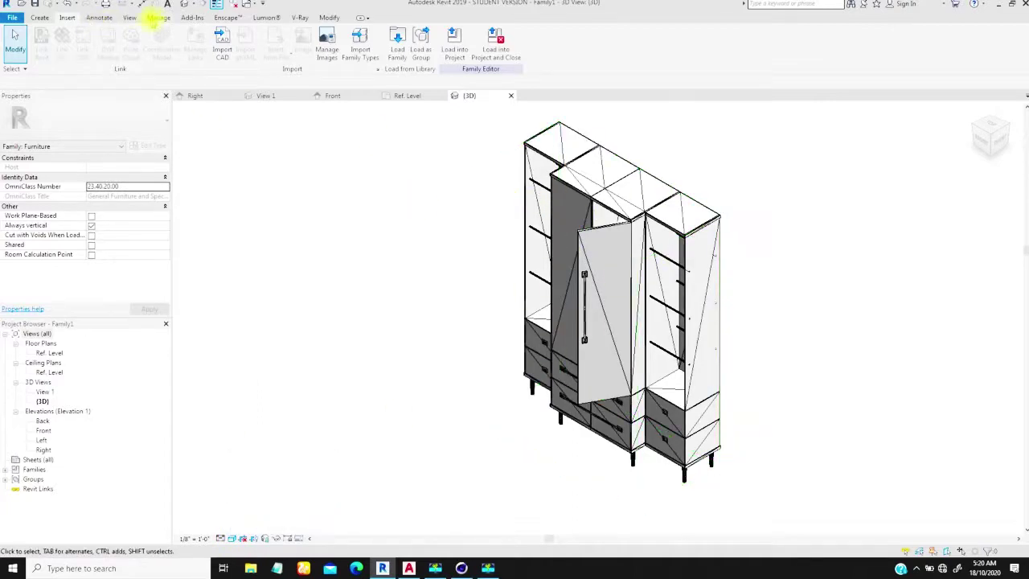
- Open the object styles for imported objects and examine the Body, Leg and Padding layer entries
{"action": "left_click", "coordinate": [153, 18]}
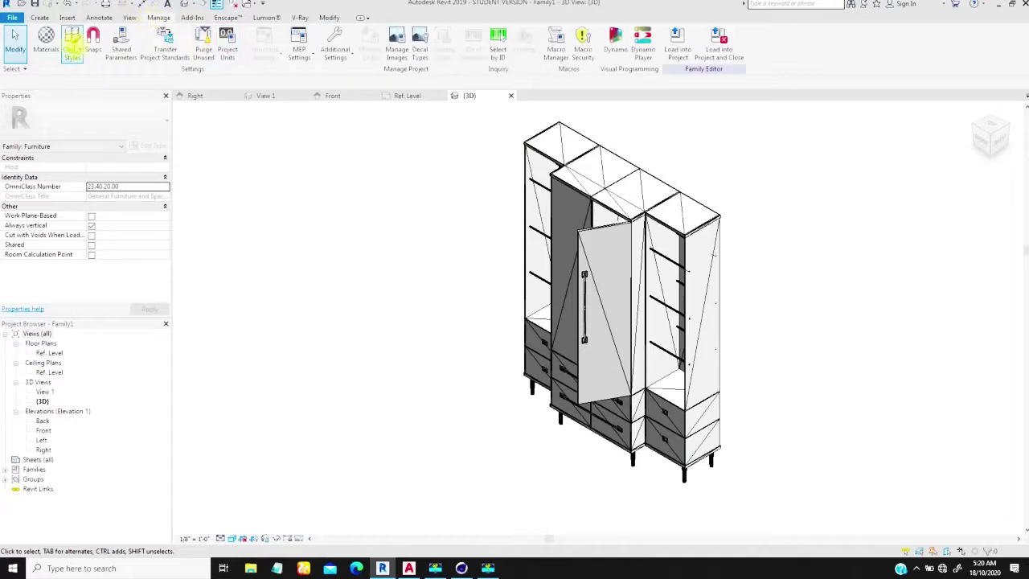
{"action": "left_click", "coordinate": [72, 42]}
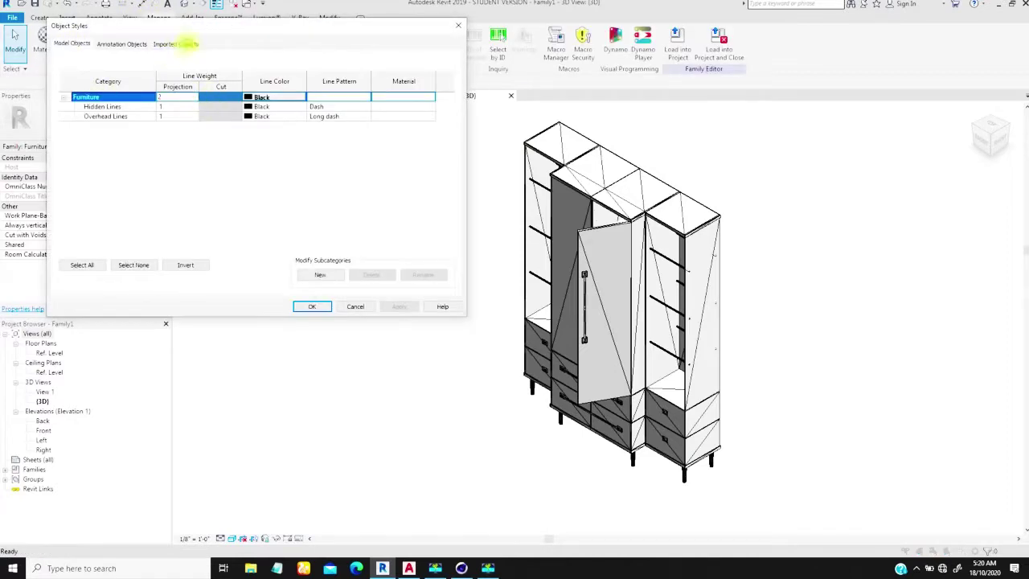
{"action": "left_click", "coordinate": [178, 45]}
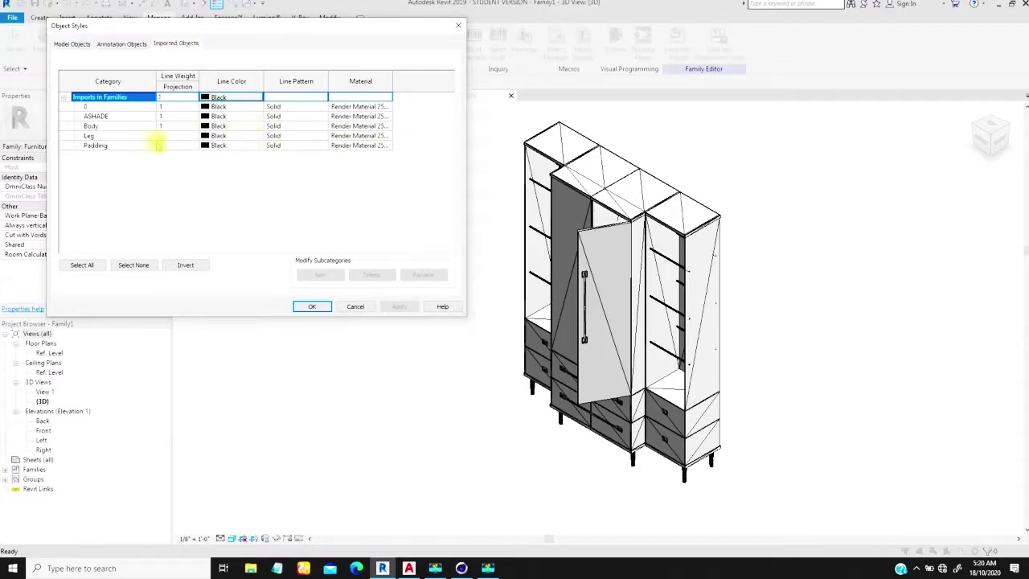
{"action": "left_click", "coordinate": [90, 126]}
{"action": "left_click", "coordinate": [96, 135]}
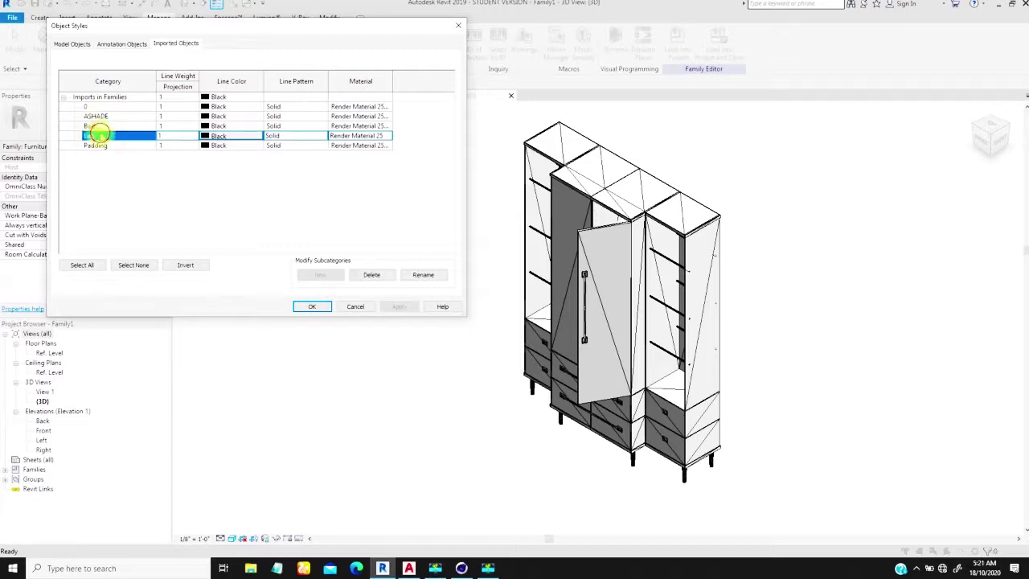
{"action": "left_click", "coordinate": [105, 145]}
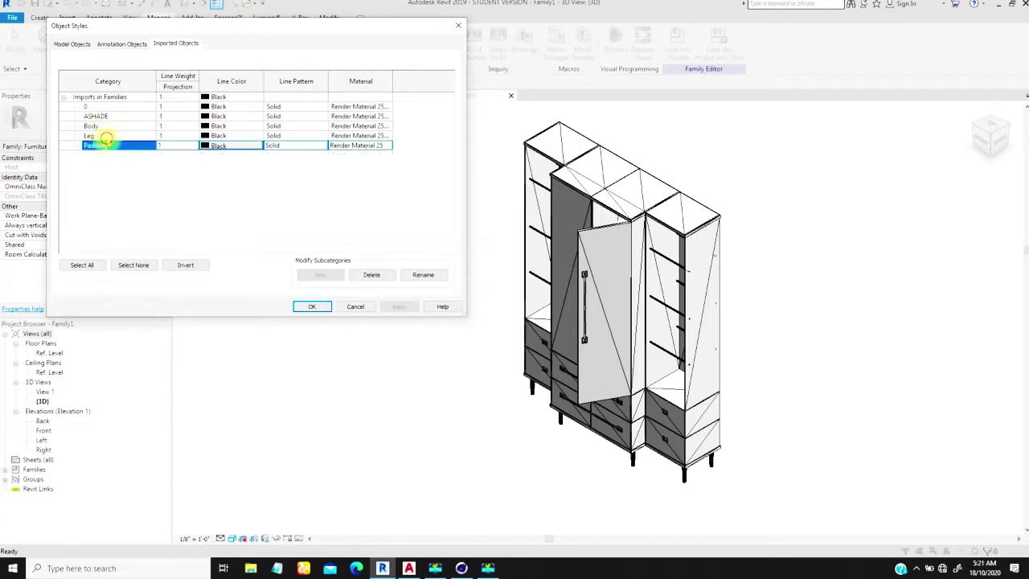
{"action": "left_click", "coordinate": [105, 135]}
{"action": "left_click", "coordinate": [109, 126]}
{"action": "left_click", "coordinate": [96, 136]}
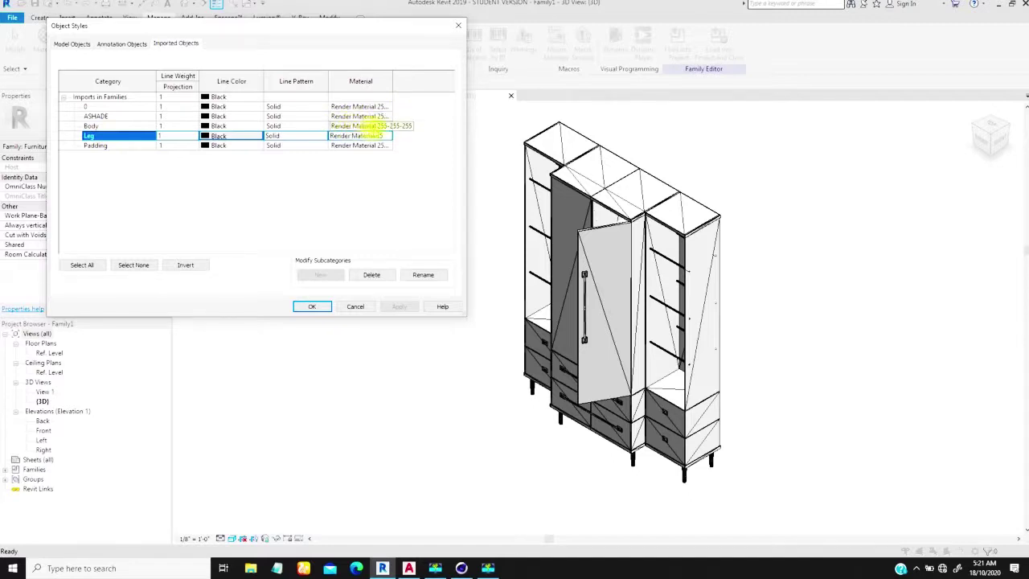
- Search the materials for brown, add Brick, Common, Brown from the library and assign it to the Imports in Families category
{"action": "left_click", "coordinate": [379, 127]}
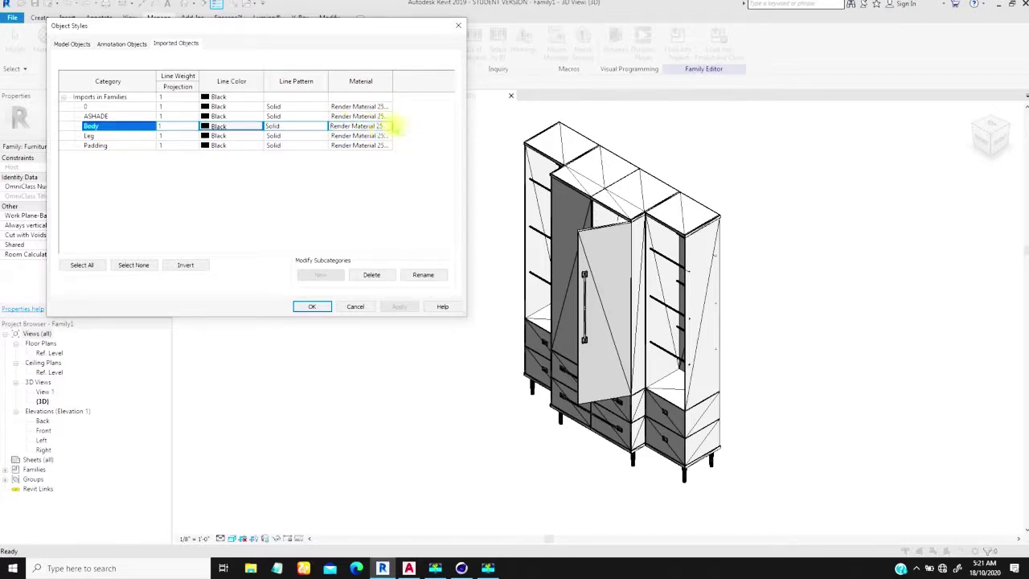
{"action": "left_click", "coordinate": [386, 127]}
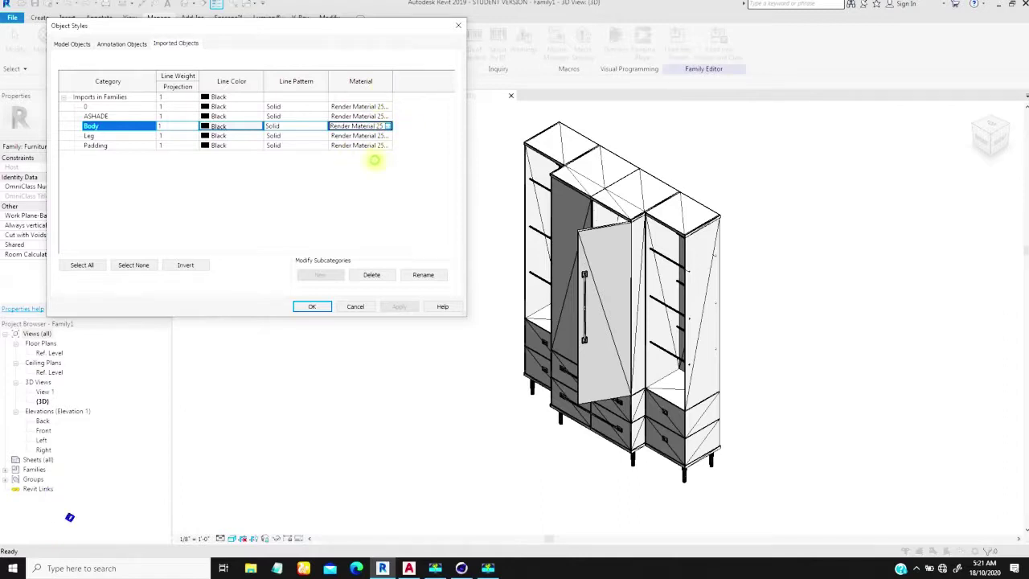
{"action": "left_click", "coordinate": [388, 126]}
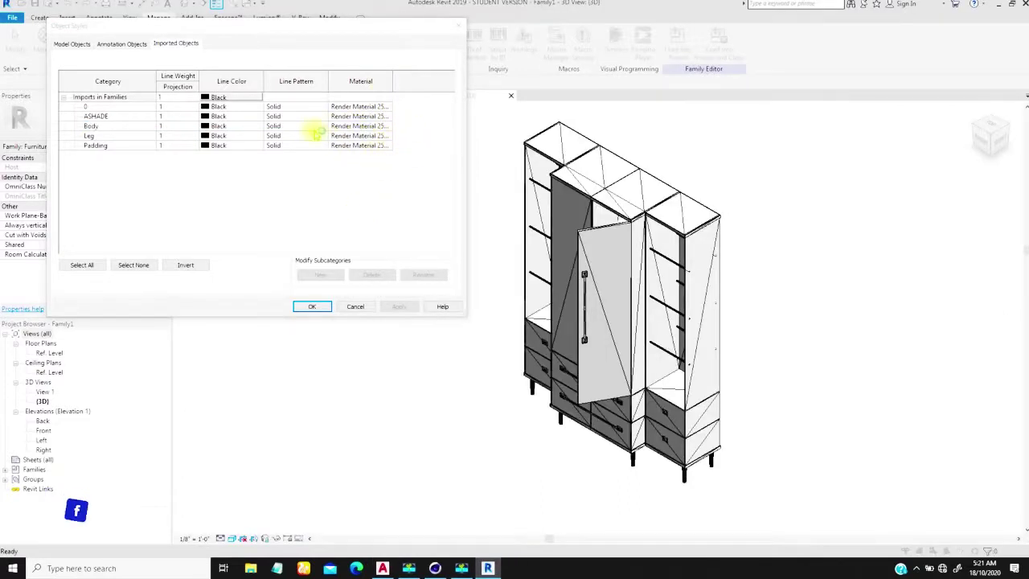
{"action": "left_click", "coordinate": [383, 127]}
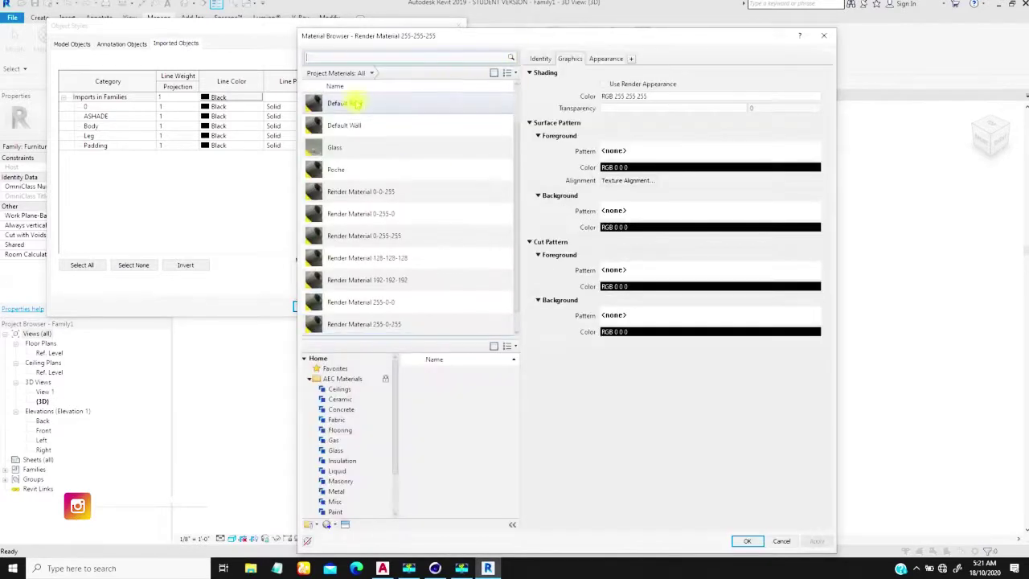
{"action": "left_click", "coordinate": [338, 58]}
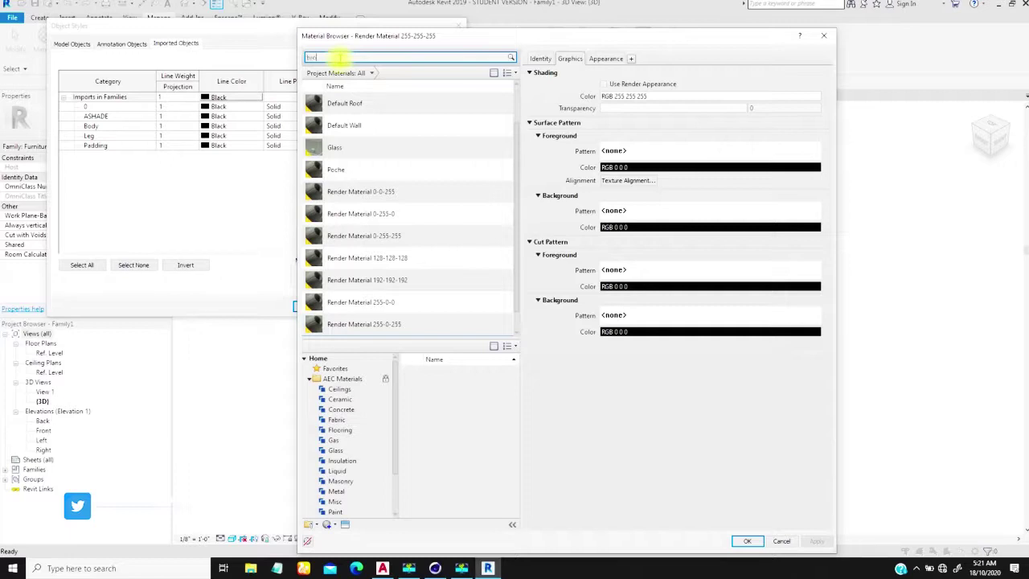
{"action": "type", "text": "brown"}
{"action": "key", "text": "Return"}
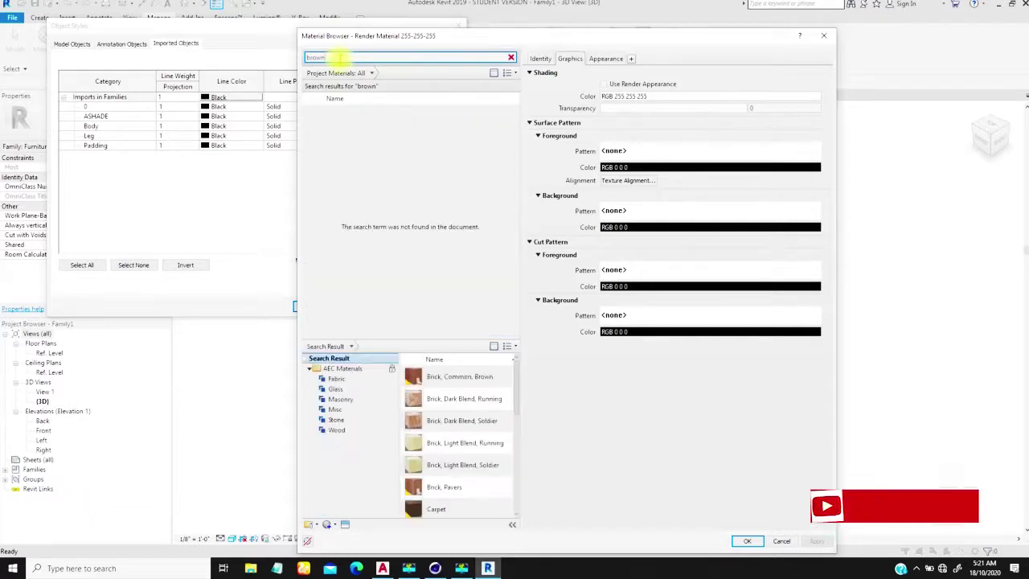
{"action": "mouse_move", "coordinate": [486, 507]}
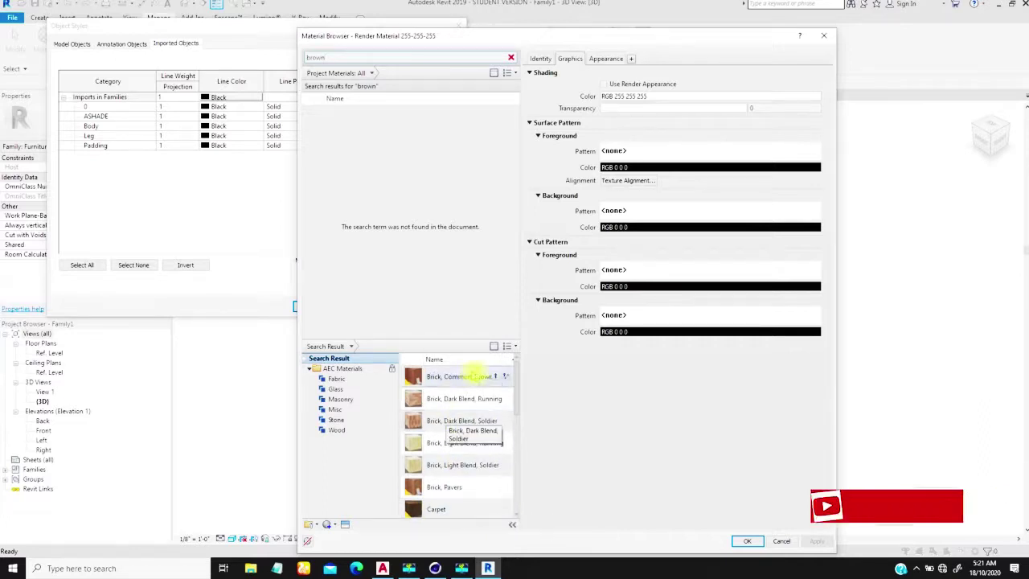
{"action": "left_click", "coordinate": [494, 376]}
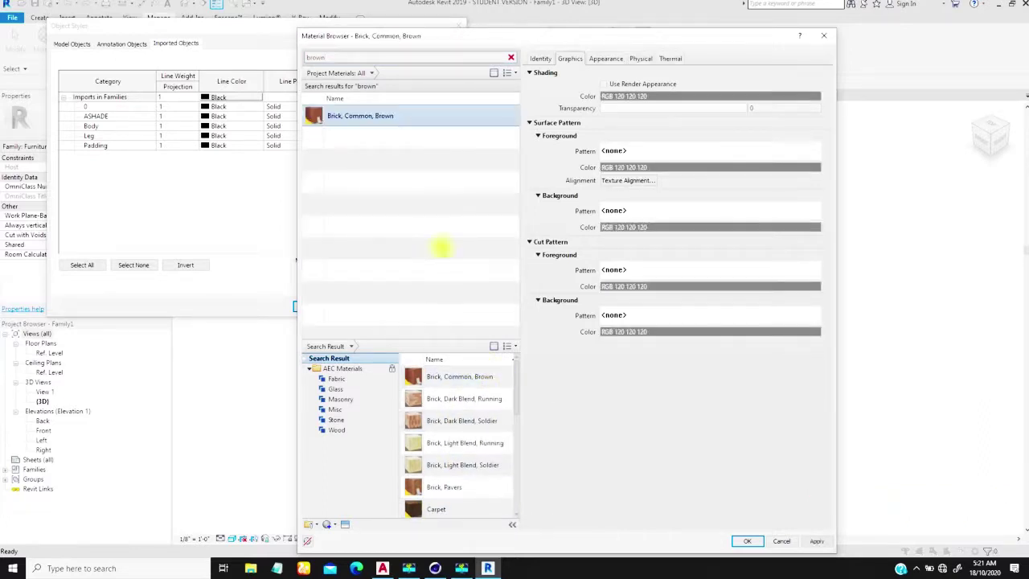
{"action": "double_click", "coordinate": [426, 117]}
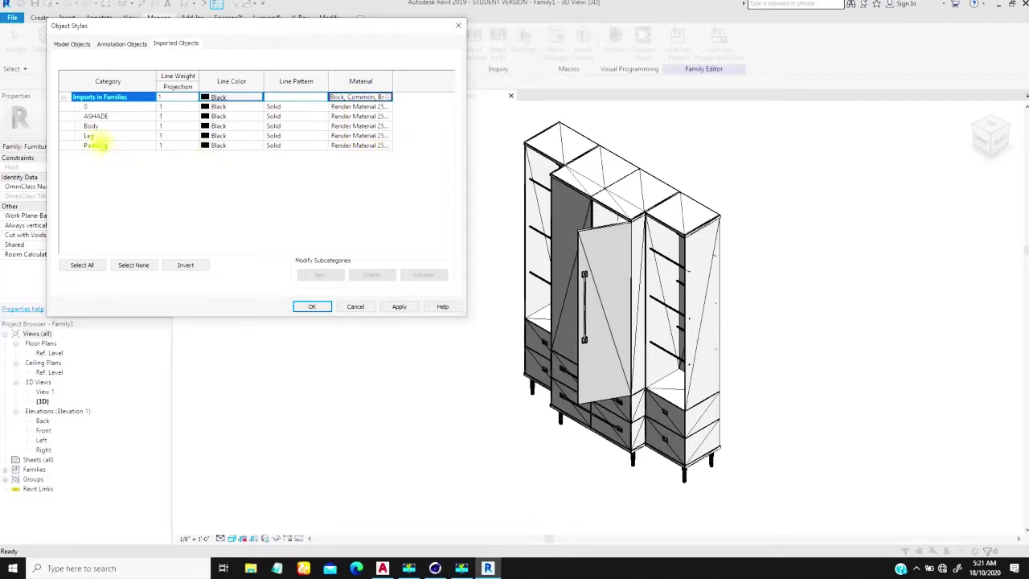
- Open the material choice for the Body layer and look through the library's brown materials
{"action": "left_click", "coordinate": [119, 126]}
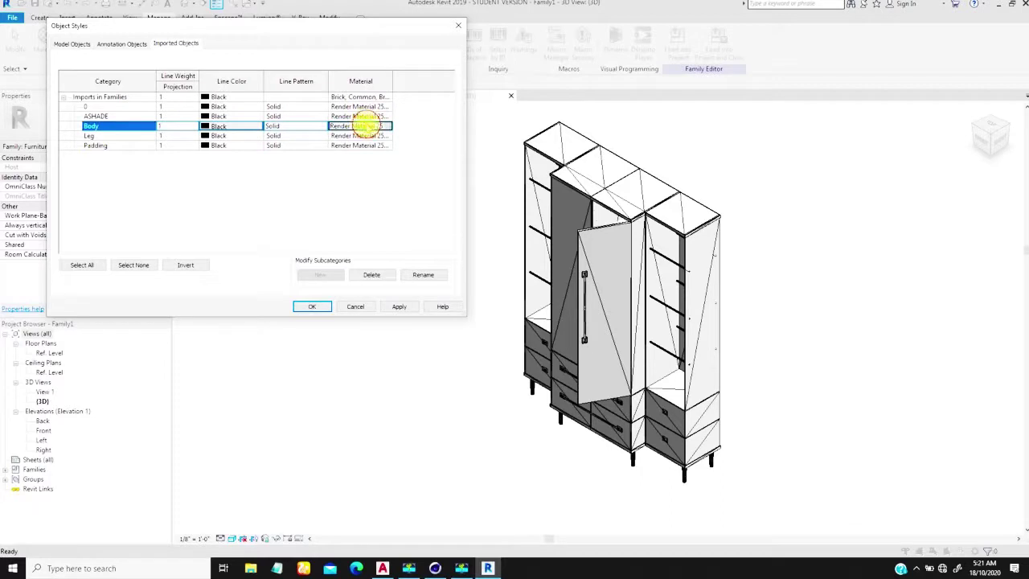
{"action": "left_click", "coordinate": [386, 126]}
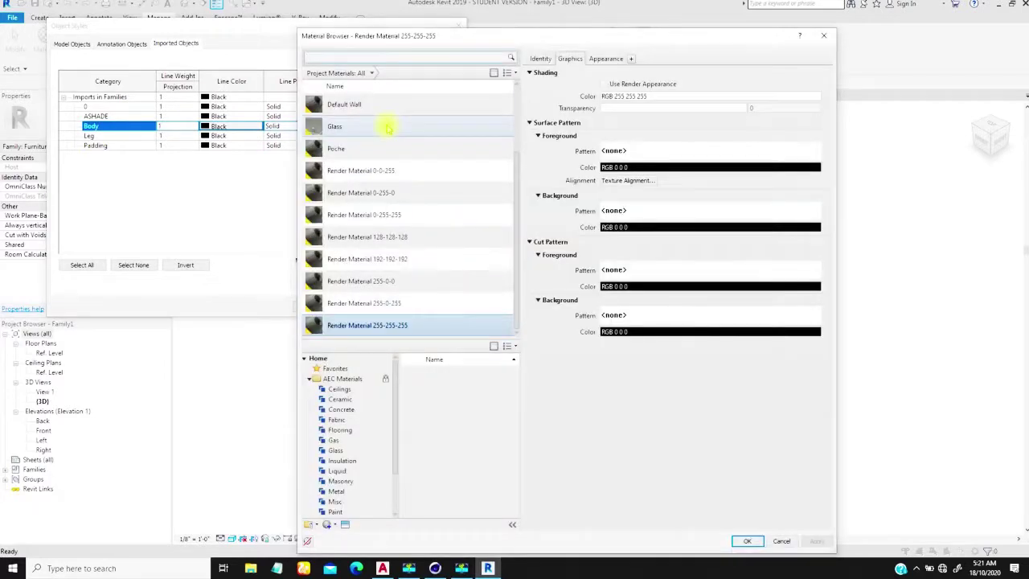
{"action": "left_click", "coordinate": [339, 58]}
{"action": "type", "text": "tio"}
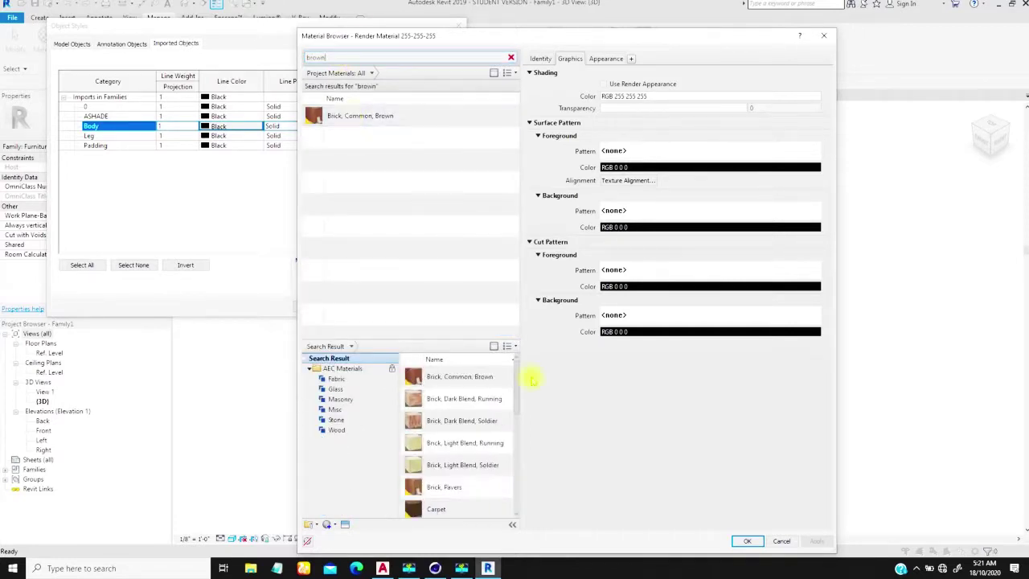
{"action": "mouse_move", "coordinate": [515, 410]}
{"action": "scroll", "coordinate": [514, 410], "scroll_direction": "down", "scroll_amount": 10}
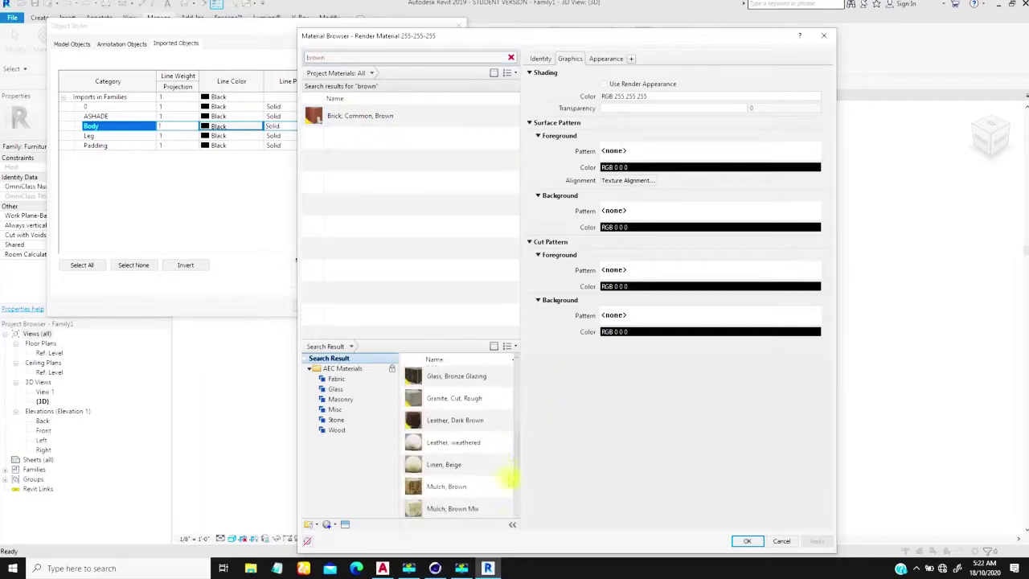
- Search the materials for wood, add Lauan, Meranti from the library and assign it to the Body layer
{"action": "left_click_drag", "start_coordinate": [514, 460], "coordinate": [512, 347]}
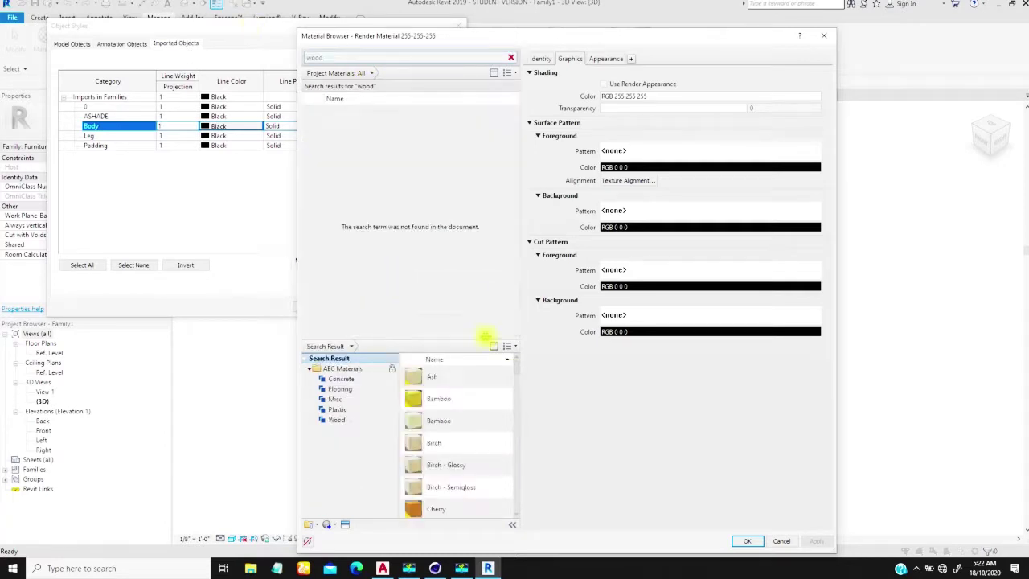
{"action": "left_click_drag", "start_coordinate": [514, 367], "coordinate": [511, 417]}
{"action": "scroll", "coordinate": [511, 417], "scroll_direction": "down", "scroll_amount": 1}
{"action": "scroll", "coordinate": [512, 414], "scroll_direction": "up", "scroll_amount": 1}
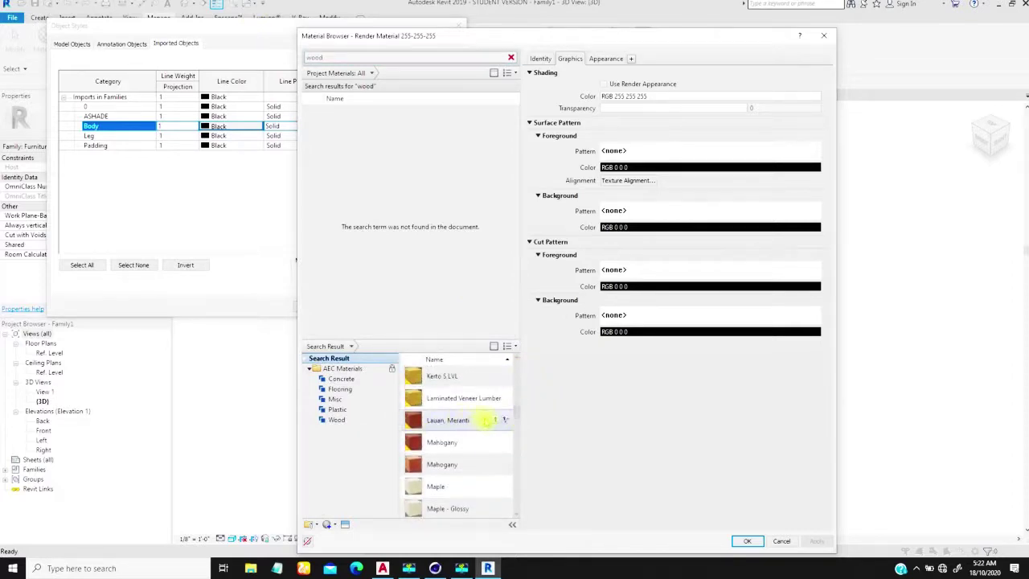
{"action": "scroll", "coordinate": [515, 411], "scroll_direction": "down", "scroll_amount": 4}
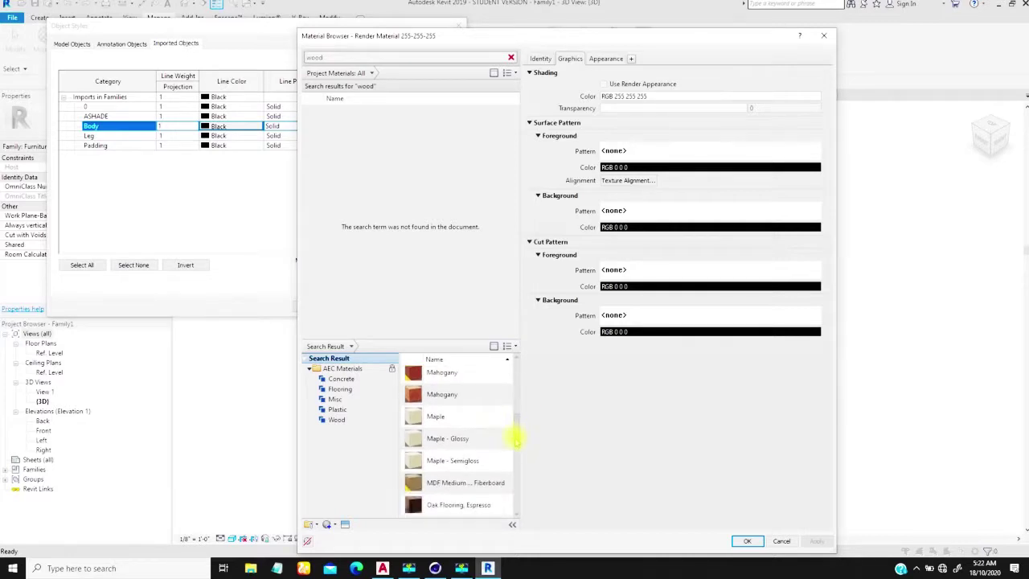
{"action": "scroll", "coordinate": [515, 426], "scroll_direction": "up", "scroll_amount": 2}
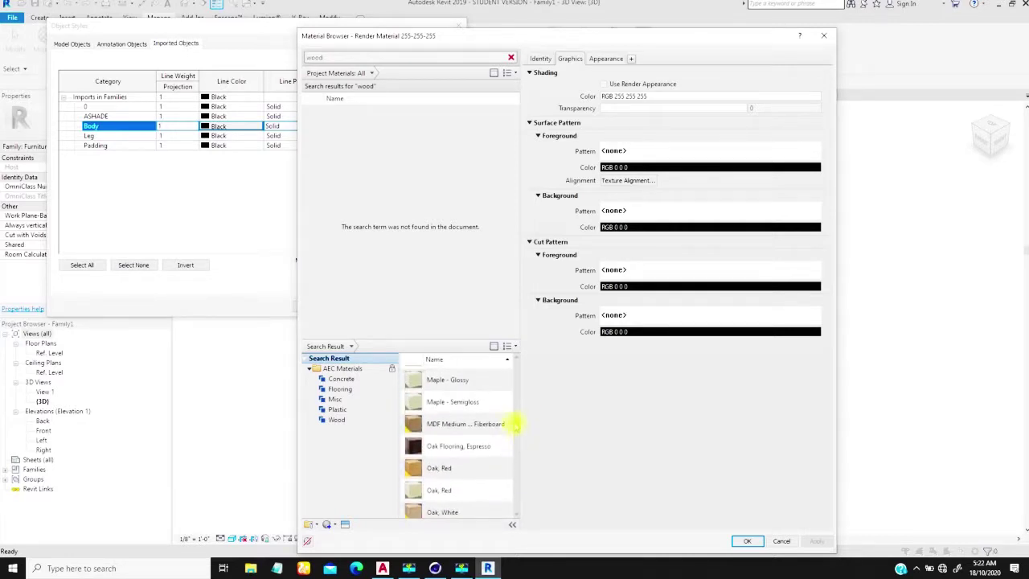
{"action": "scroll", "coordinate": [514, 420], "scroll_direction": "up", "scroll_amount": 3}
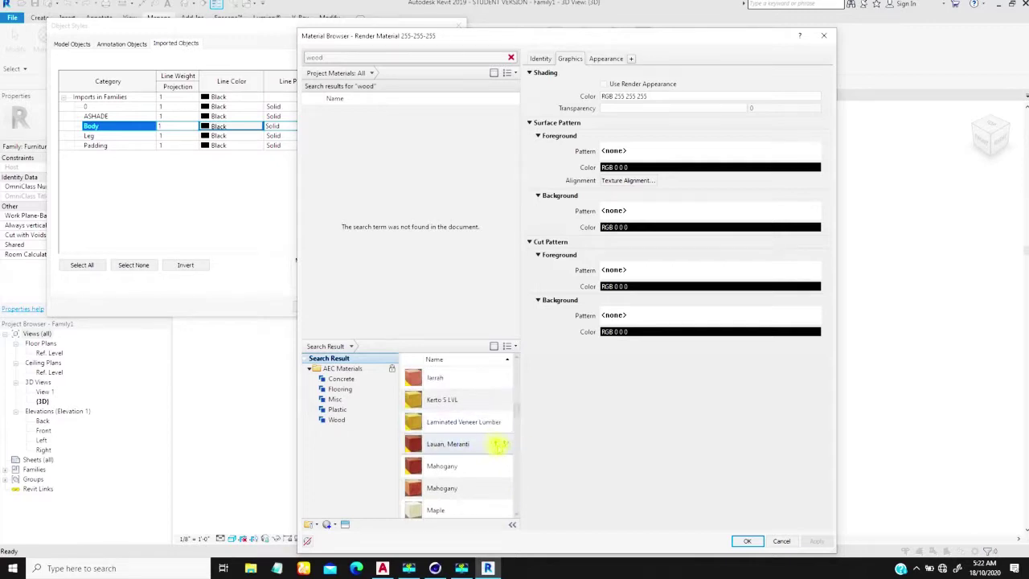
{"action": "left_click", "coordinate": [498, 445]}
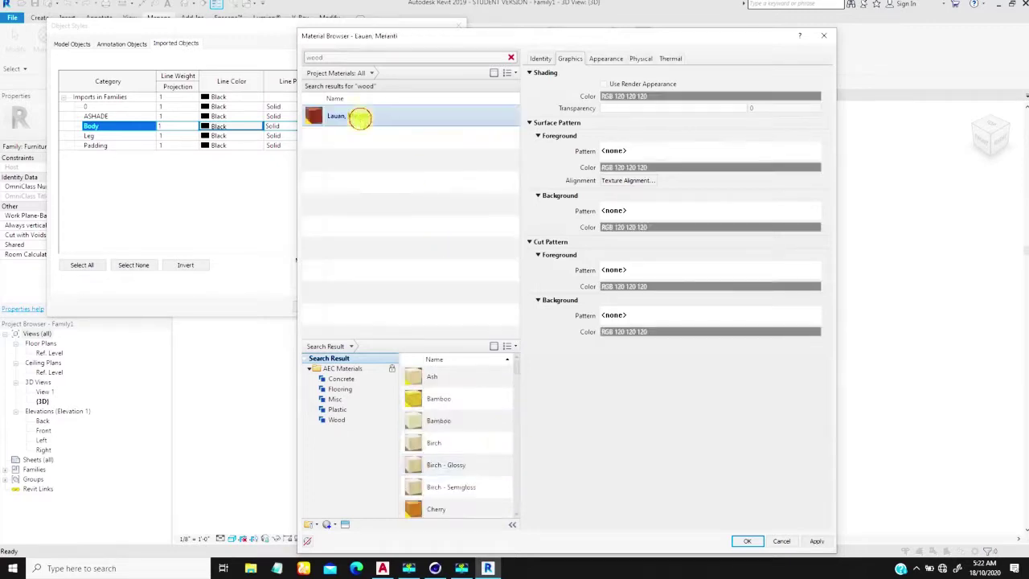
{"action": "double_click", "coordinate": [360, 119]}
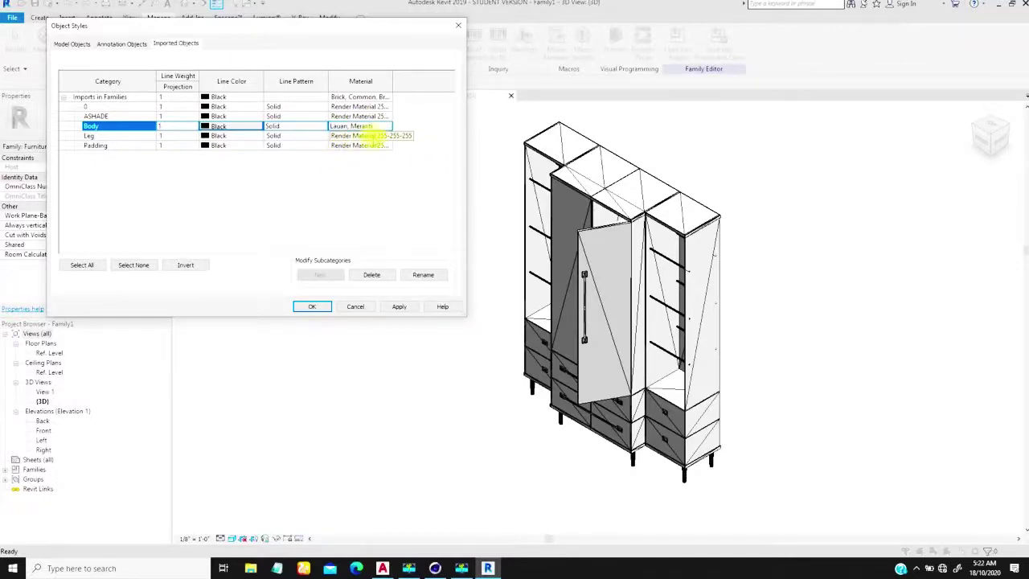
- Search the materials for birch, add plain Birch from the library and assign it to the Padding layer
{"action": "left_click", "coordinate": [372, 135]}
{"action": "left_click", "coordinate": [378, 145]}
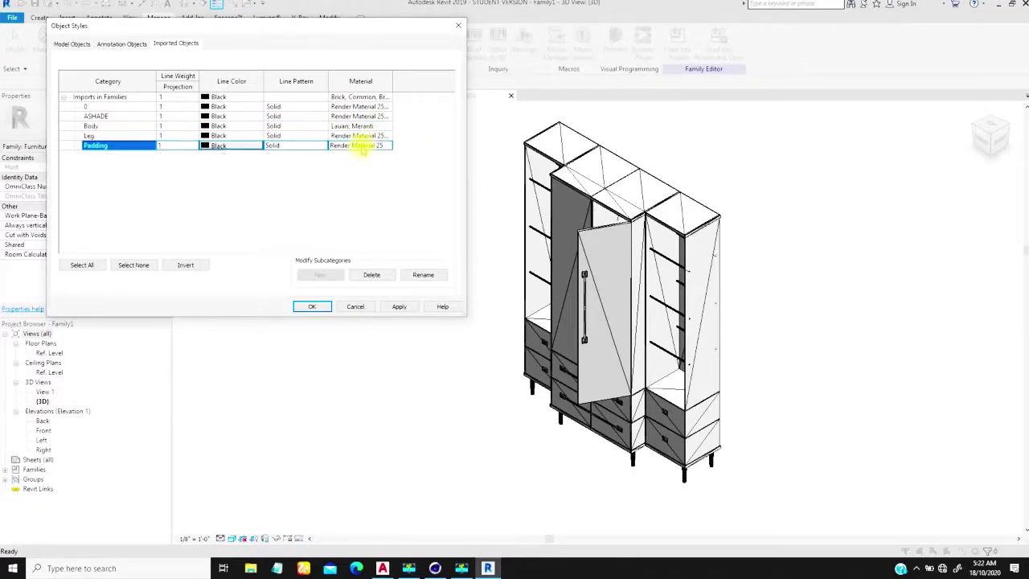
{"action": "left_click", "coordinate": [389, 146]}
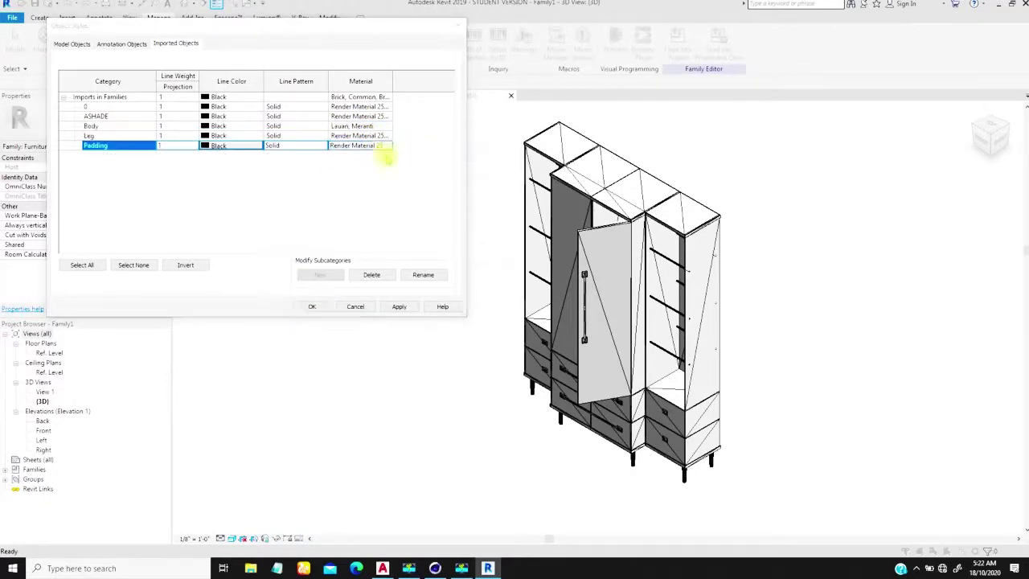
{"action": "left_click", "coordinate": [386, 56]}
{"action": "type", "text": "birch"}
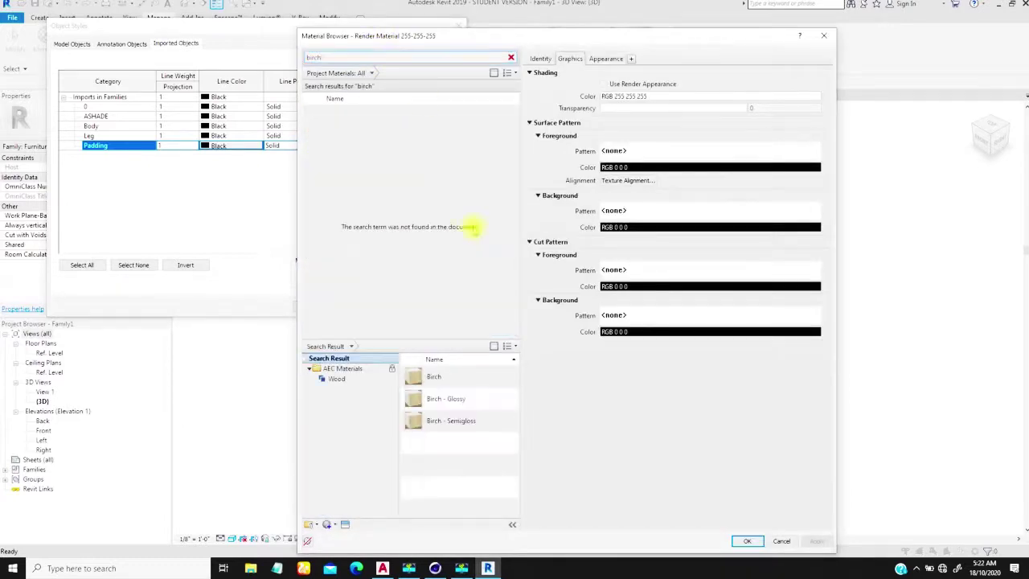
{"action": "left_click", "coordinate": [501, 377]}
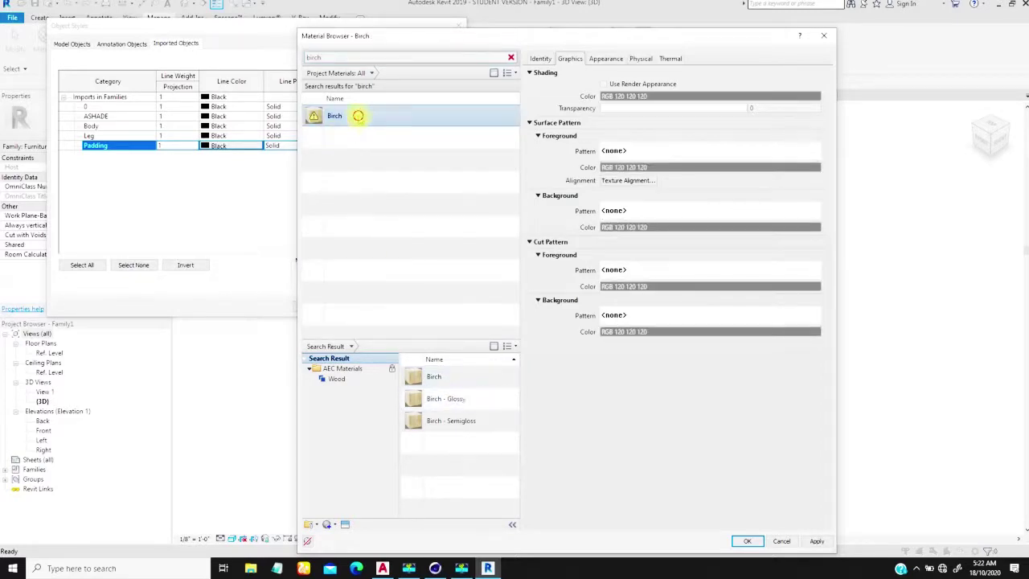
{"action": "double_click", "coordinate": [358, 114]}
- Search the materials for gold, add the second Gold entry from the library and assign it to the Leg layer
{"action": "left_click", "coordinate": [368, 136]}
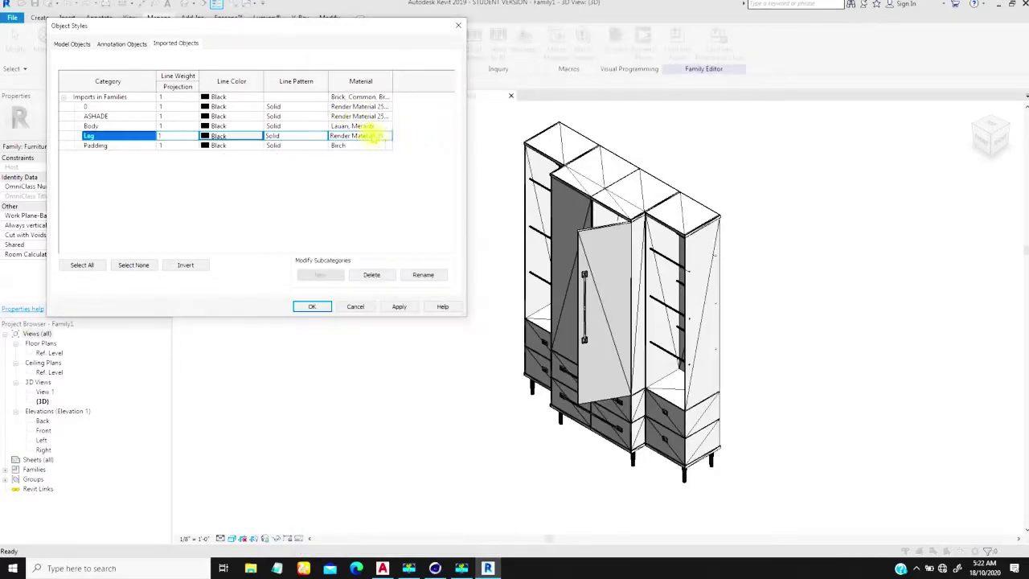
{"action": "left_click", "coordinate": [388, 135]}
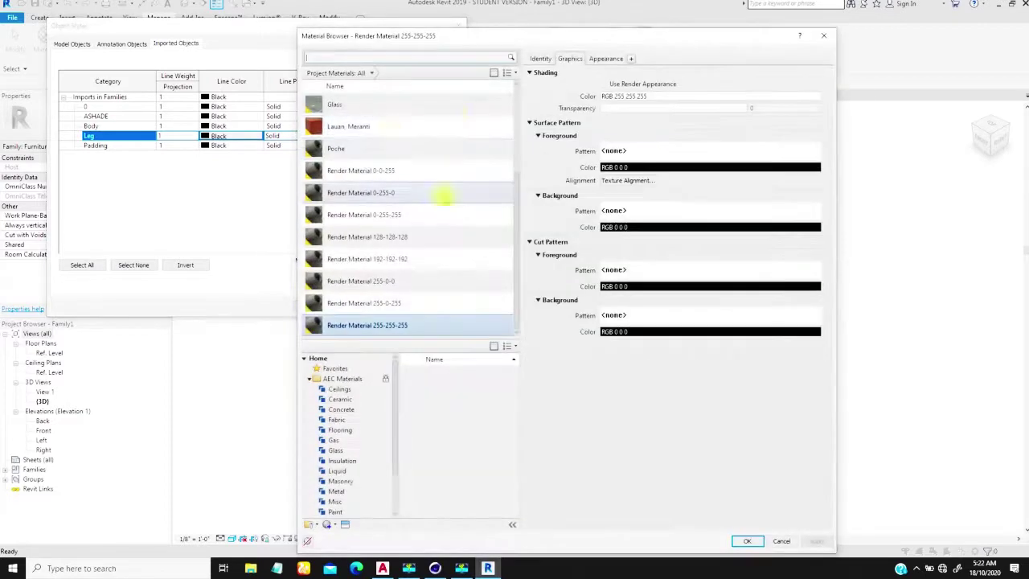
{"action": "left_click", "coordinate": [399, 58]}
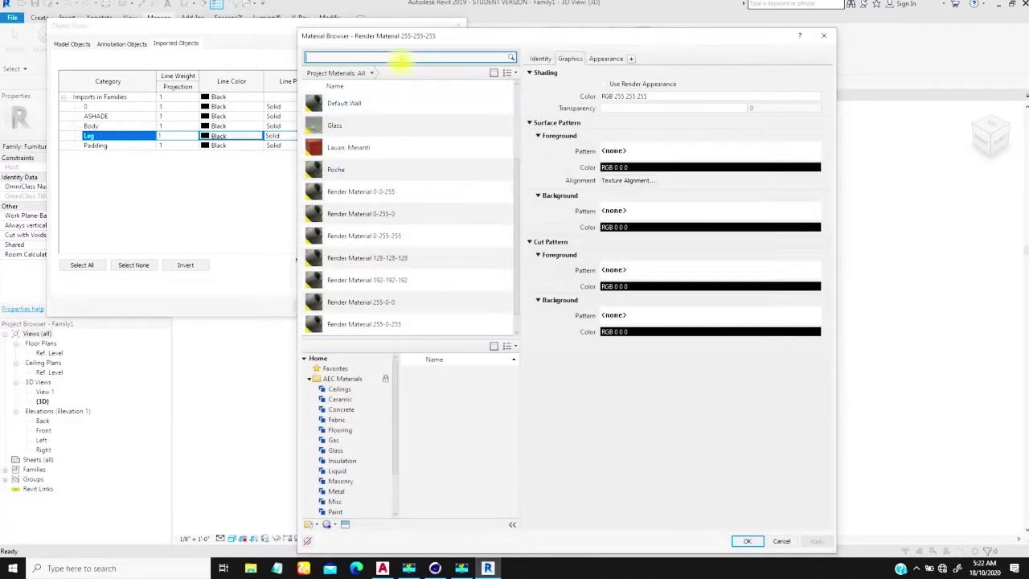
{"action": "type", "text": "gold"}
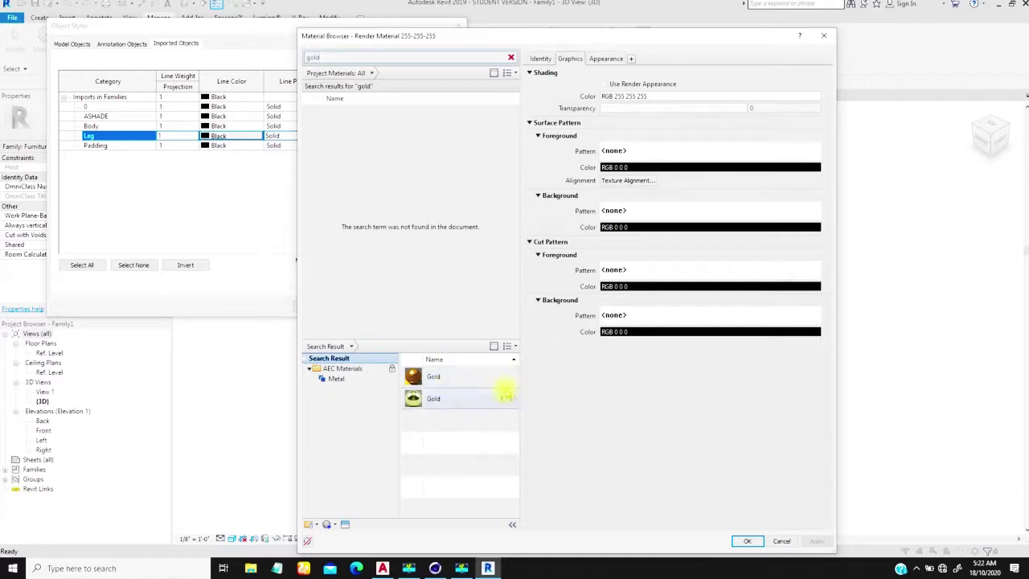
{"action": "left_click", "coordinate": [510, 398]}
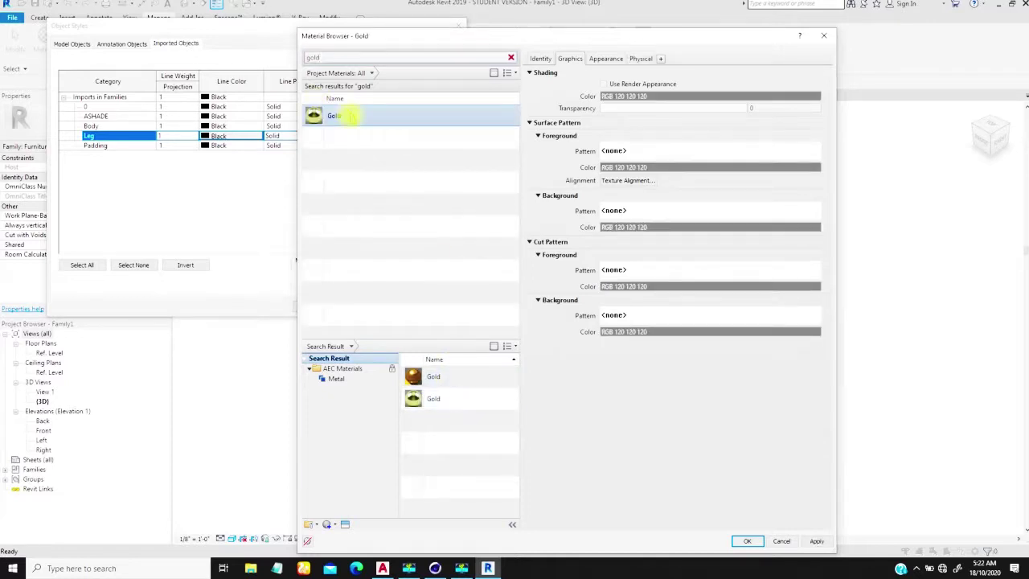
{"action": "double_click", "coordinate": [350, 116]}
- Apply the object style changes and set the family's 3D view to the Realistic visual style
{"action": "left_click", "coordinate": [399, 308]}
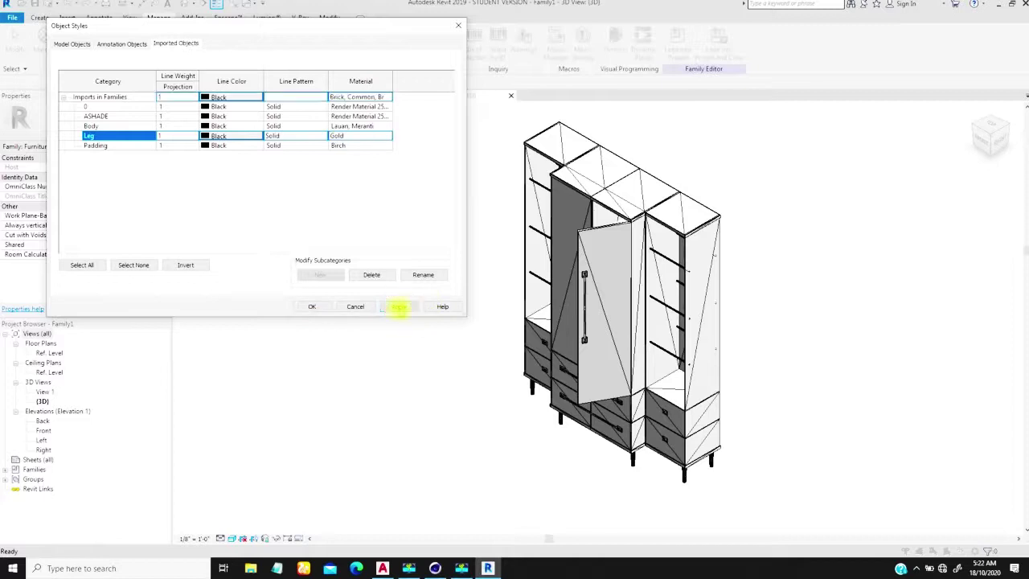
{"action": "left_click", "coordinate": [314, 307]}
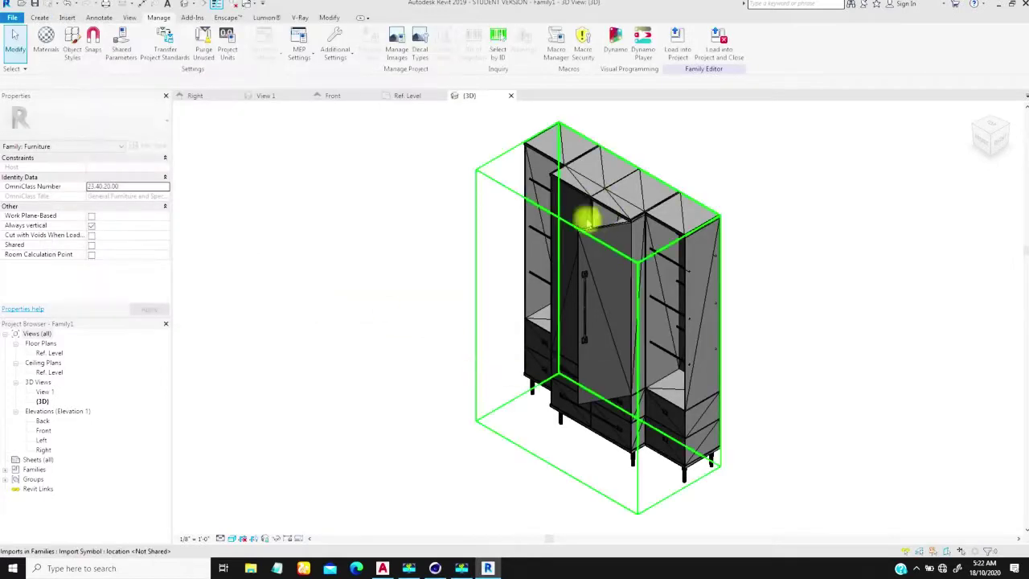
{"action": "left_click", "coordinate": [232, 538]}
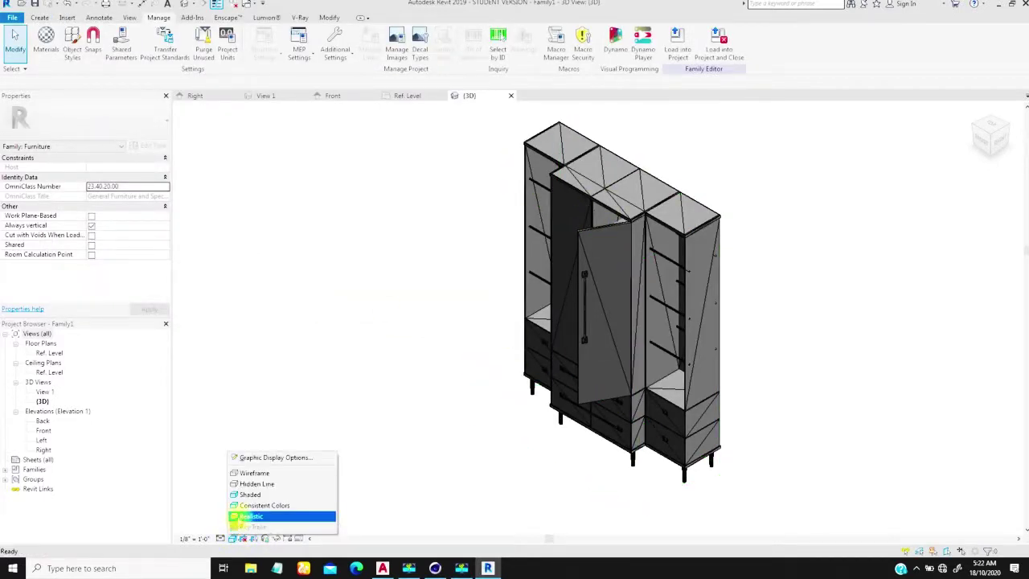
{"action": "left_click", "coordinate": [241, 515]}
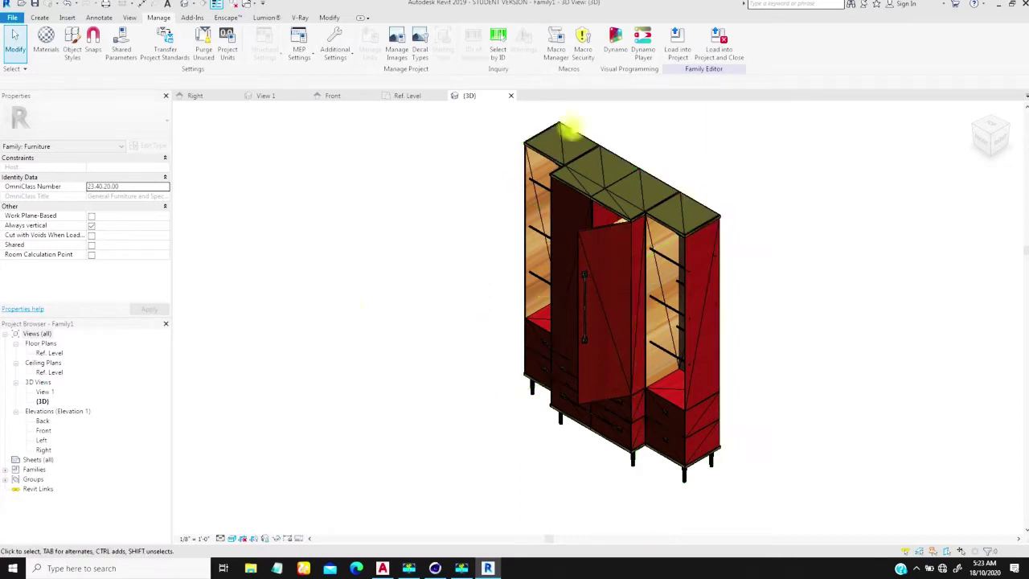
- Create a new project from the ArchitectureMetric template
{"action": "left_click", "coordinate": [12, 18]}
{"action": "mouse_move", "coordinate": [66, 61]}
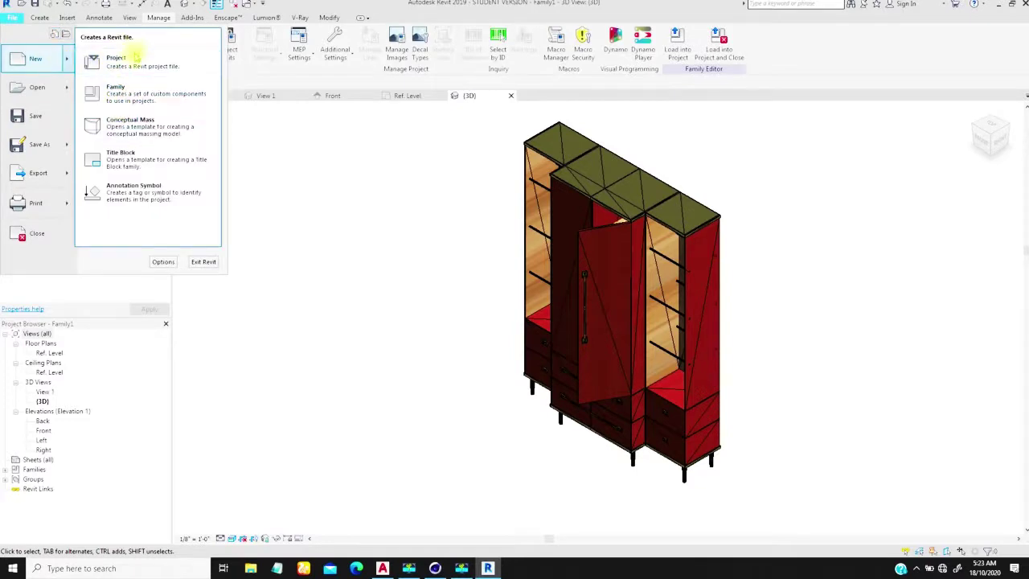
{"action": "left_click", "coordinate": [133, 58]}
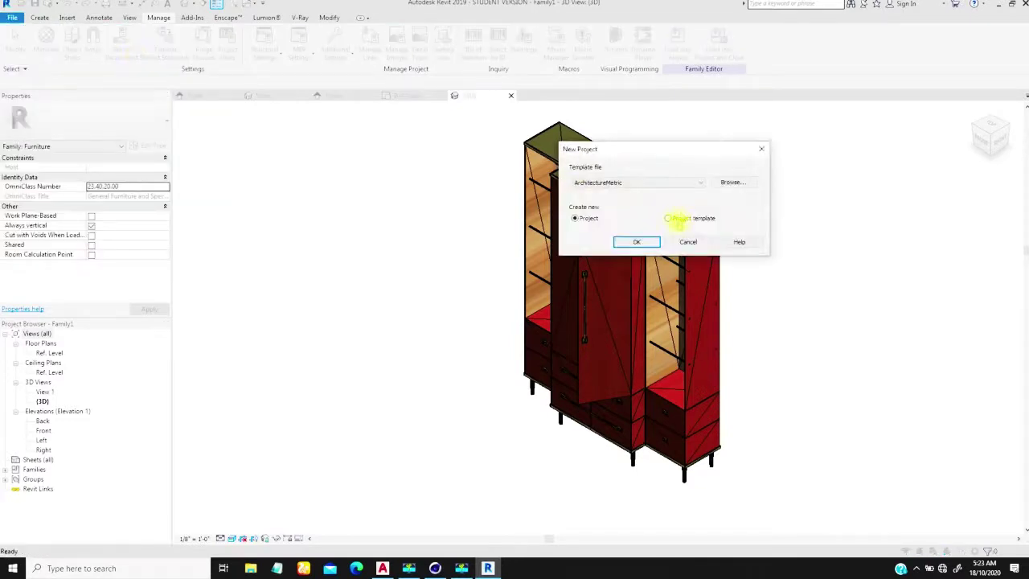
{"action": "left_click", "coordinate": [635, 241]}
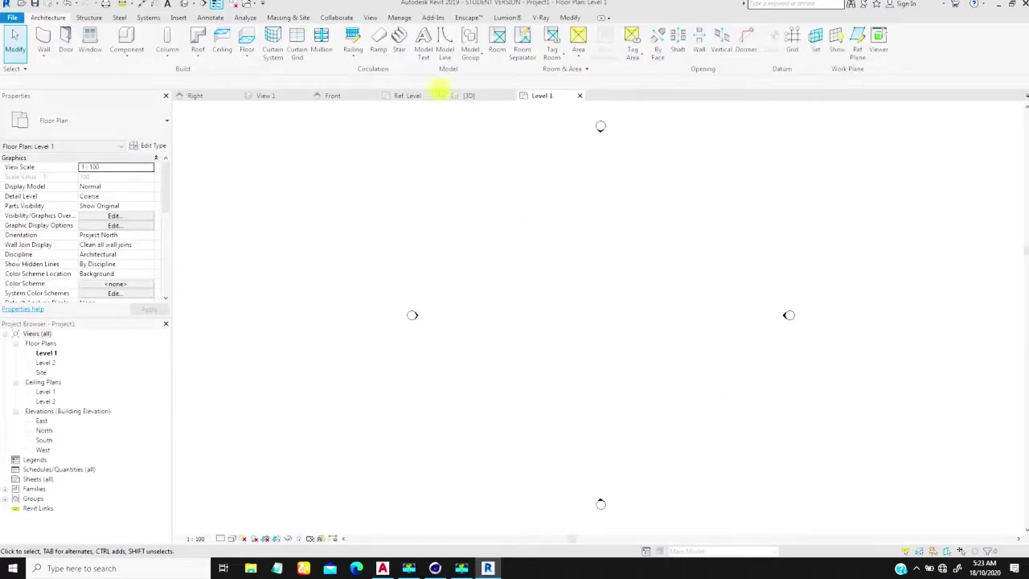
- Load the shelf family into the new project and place two instances side by side near the centre of the Level 1 plan
{"action": "left_click", "coordinate": [461, 95]}
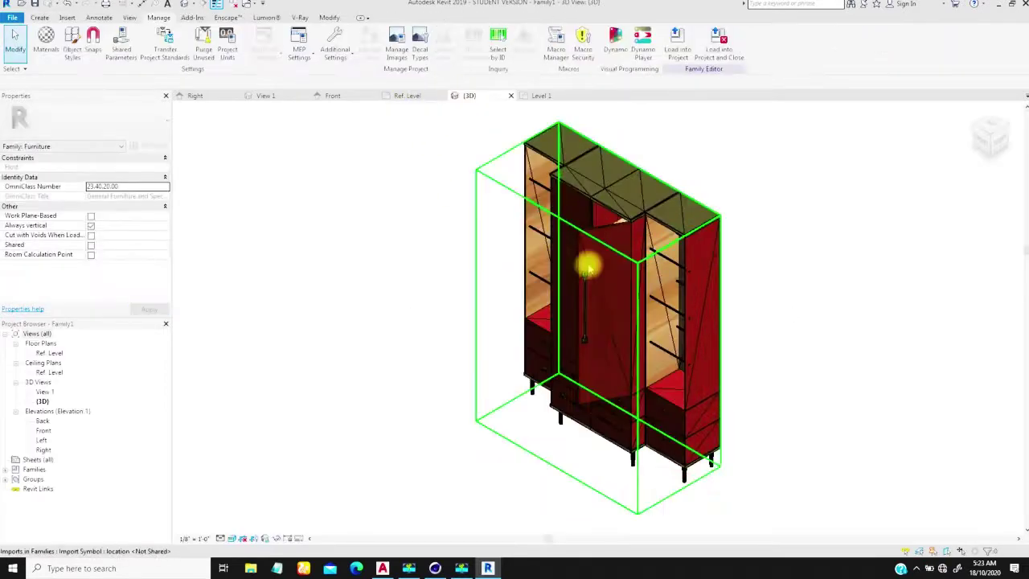
{"action": "left_click", "coordinate": [659, 112]}
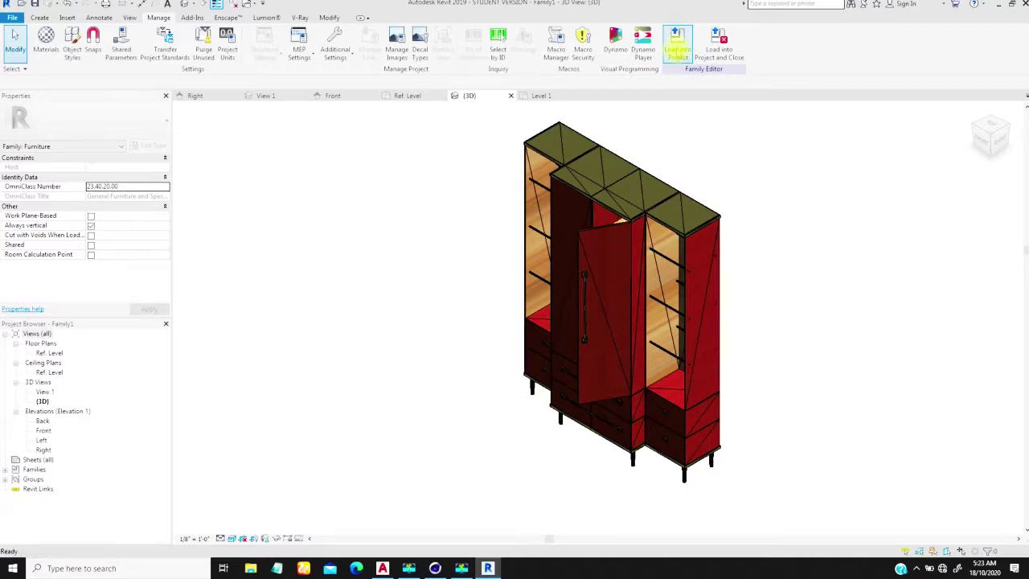
{"action": "left_click", "coordinate": [677, 47]}
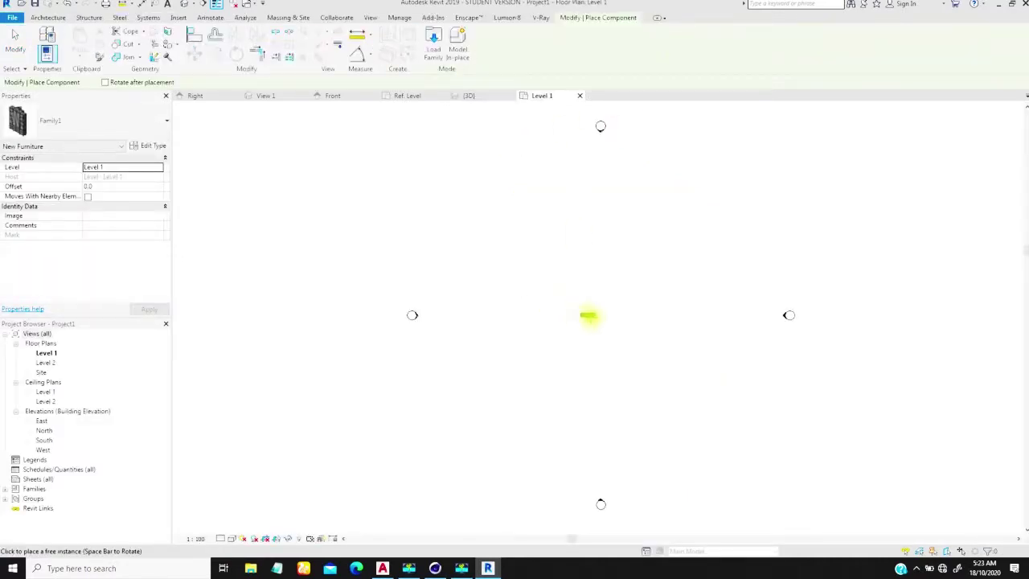
{"action": "left_click", "coordinate": [596, 315]}
{"action": "left_click", "coordinate": [624, 316]}
{"action": "key", "text": "Escape"}
{"action": "key", "text": "Escape"}
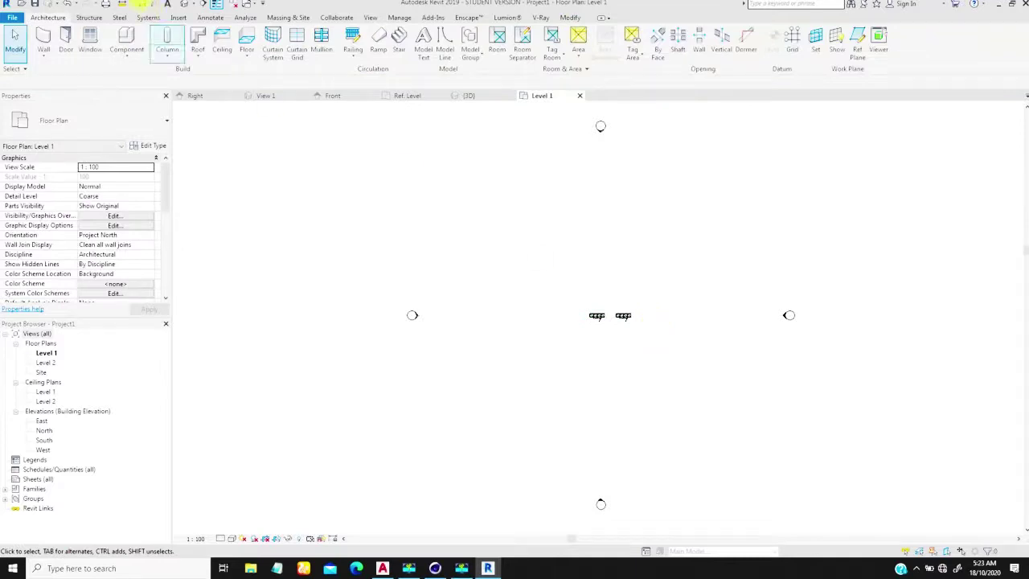
- Create a perspective camera view from the lower right of the two shelves, aimed past them toward the upper left of the plan
{"action": "left_click", "coordinate": [193, 5]}
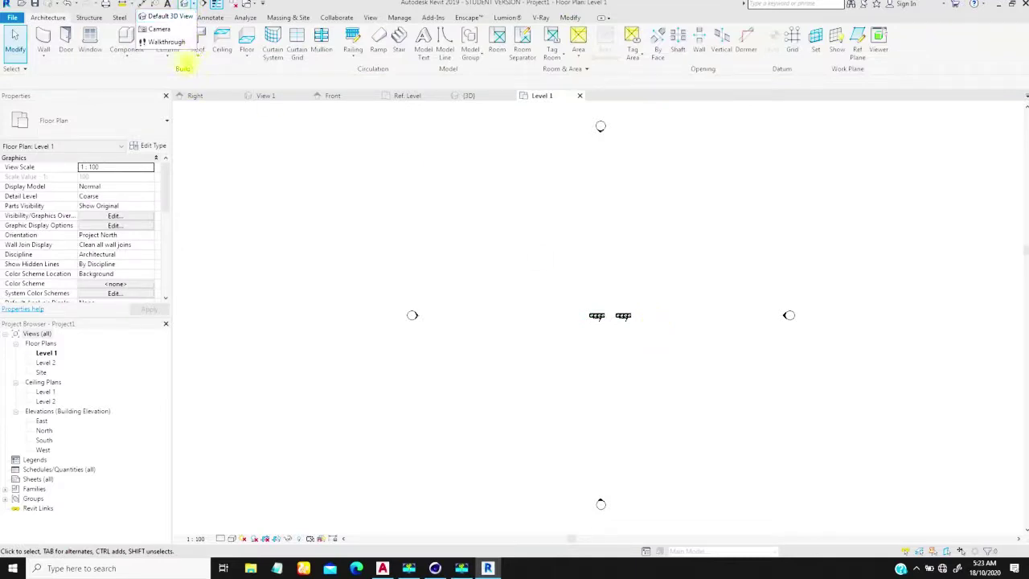
{"action": "left_click", "coordinate": [161, 35]}
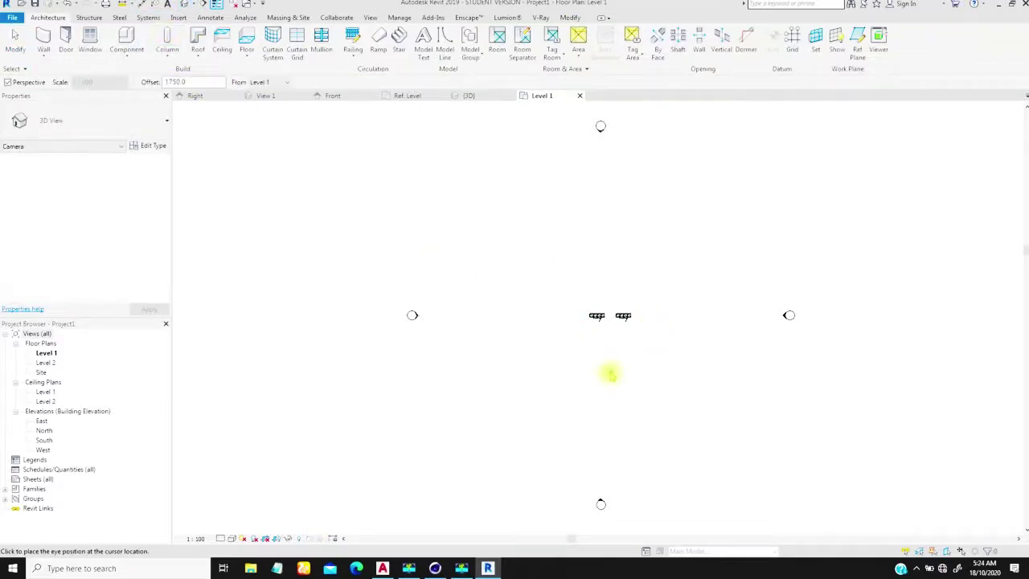
{"action": "left_click", "coordinate": [677, 375]}
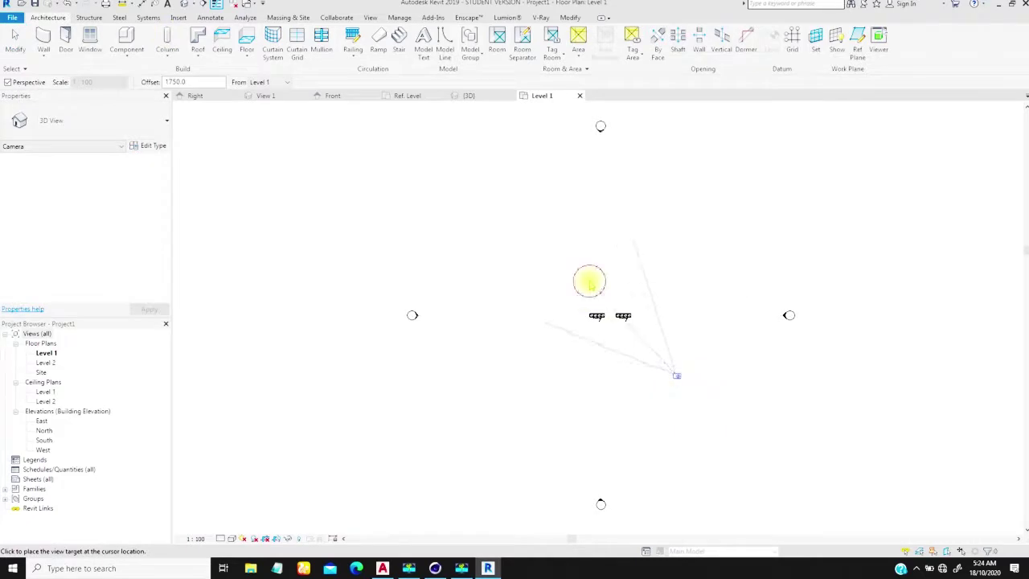
{"action": "left_click", "coordinate": [590, 279]}
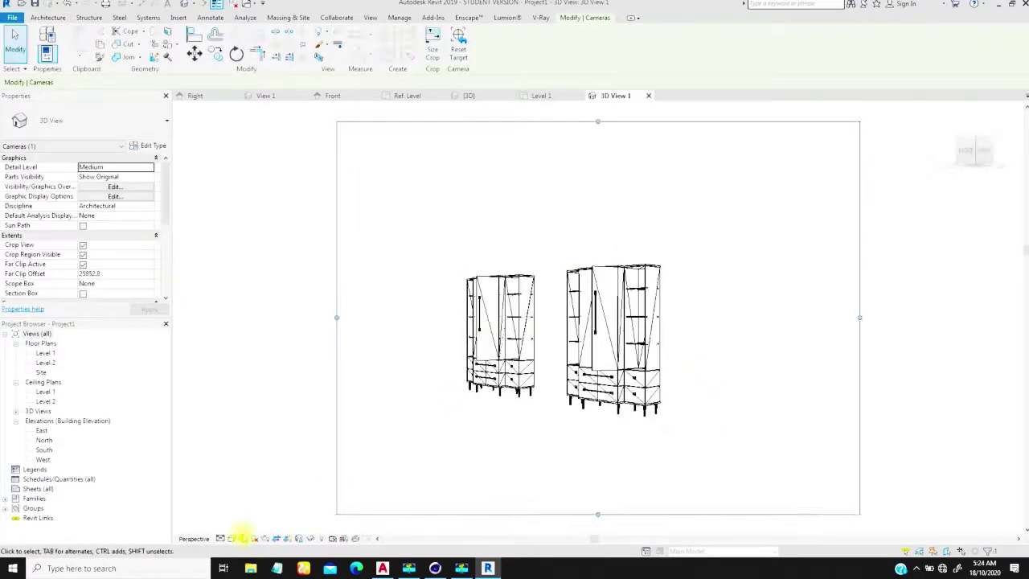
- Set the visual style of the new camera view to Realistic and deselect the camera
{"action": "left_click", "coordinate": [231, 538]}
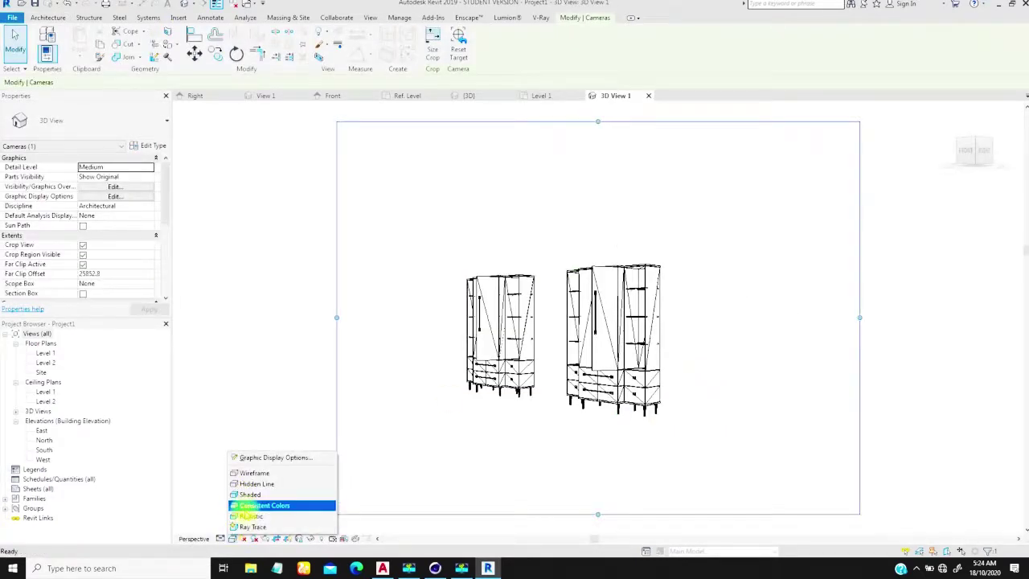
{"action": "left_click", "coordinate": [245, 515]}
{"action": "left_click", "coordinate": [258, 399]}
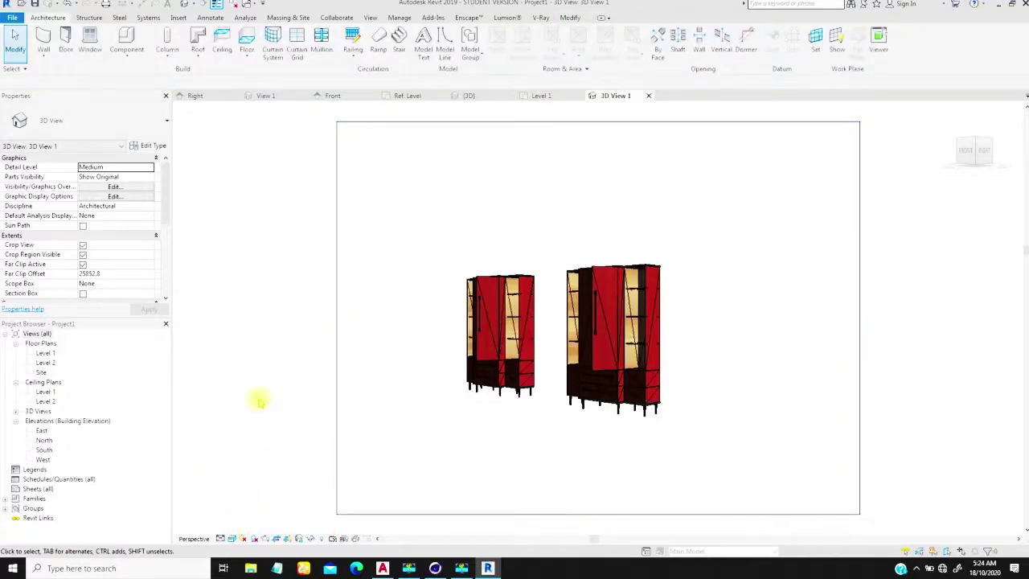